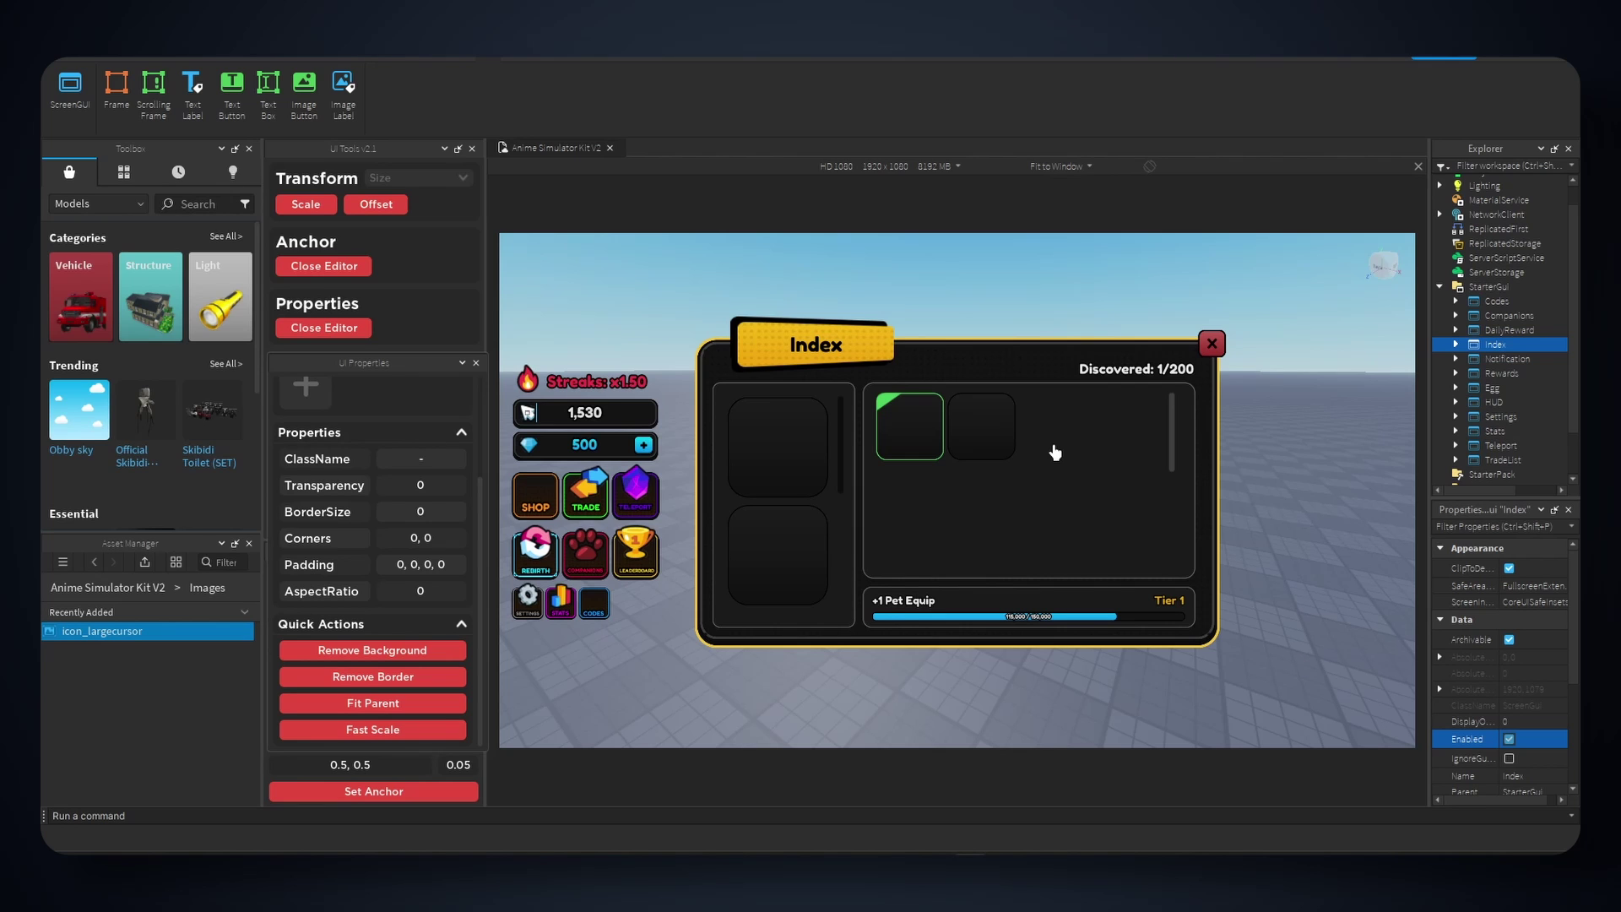
- Expand the Index GUI's hierarchy down to UpperPanel and select its Container scrolling frame
drag(900, 800, 1072, 807)
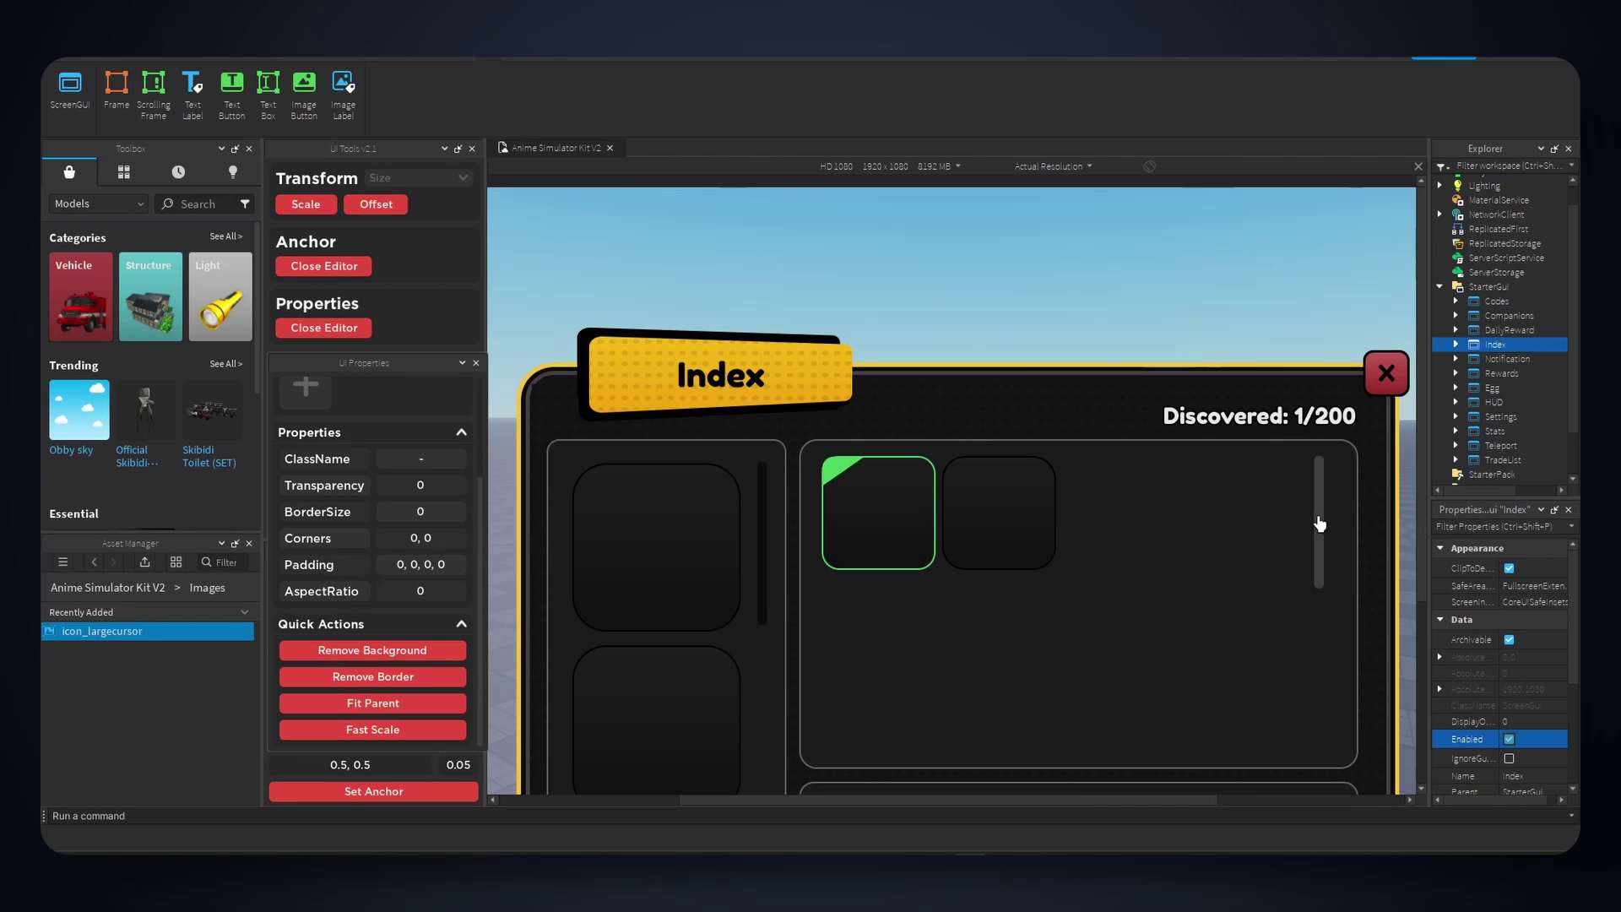
drag(1320, 507, 1330, 617)
scroll(1294, 561, up, 5)
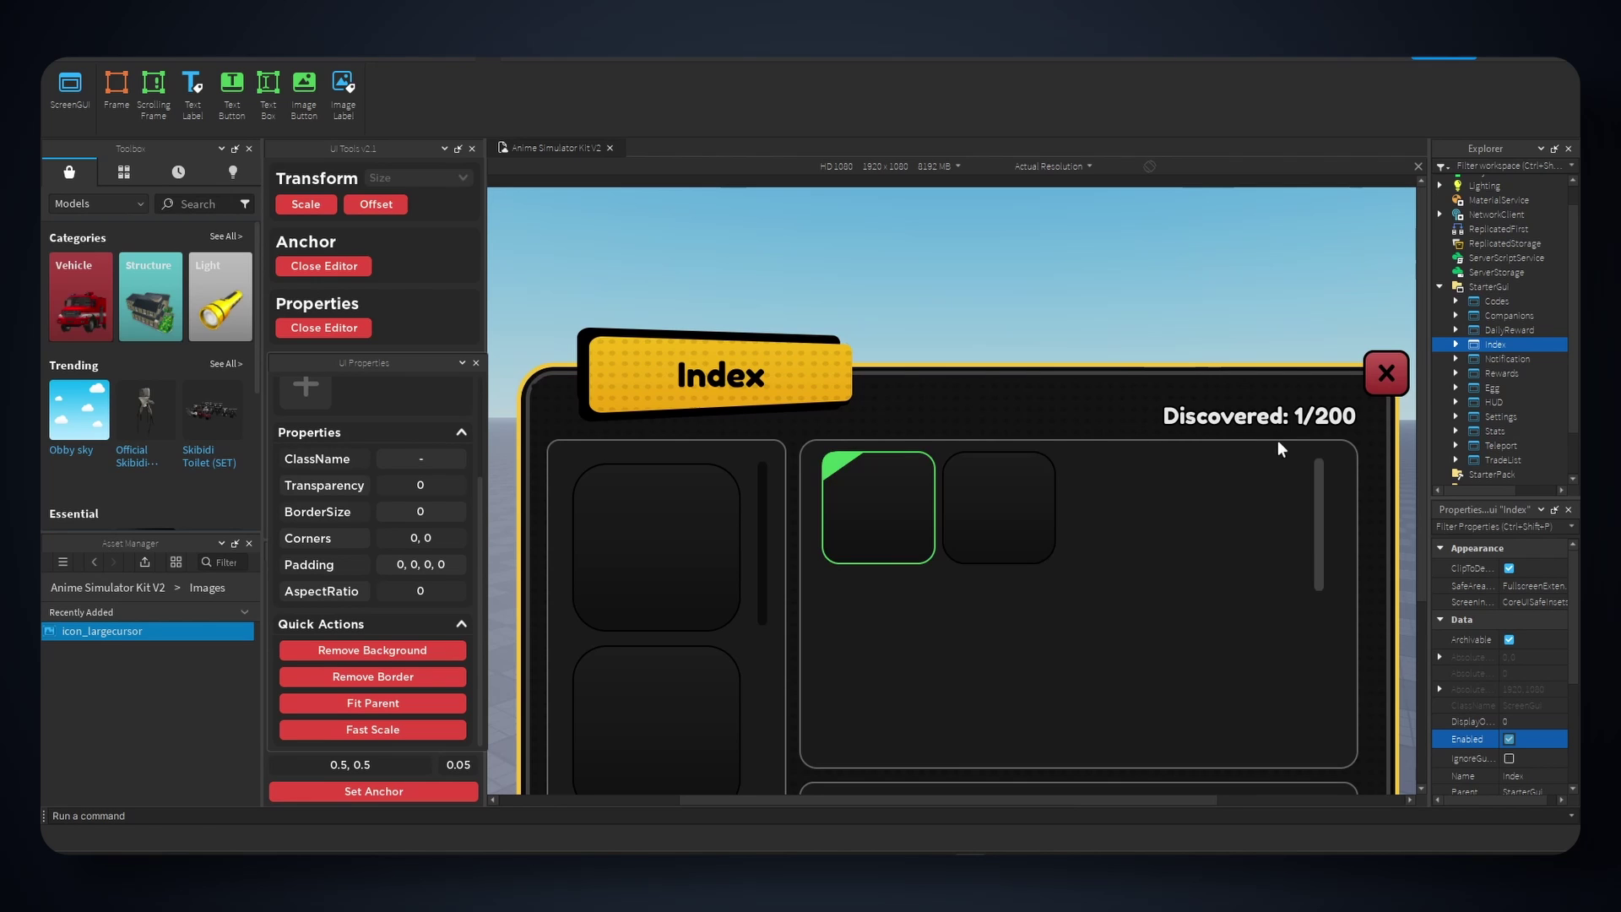
click(1455, 345)
drag(1428, 360, 1304, 361)
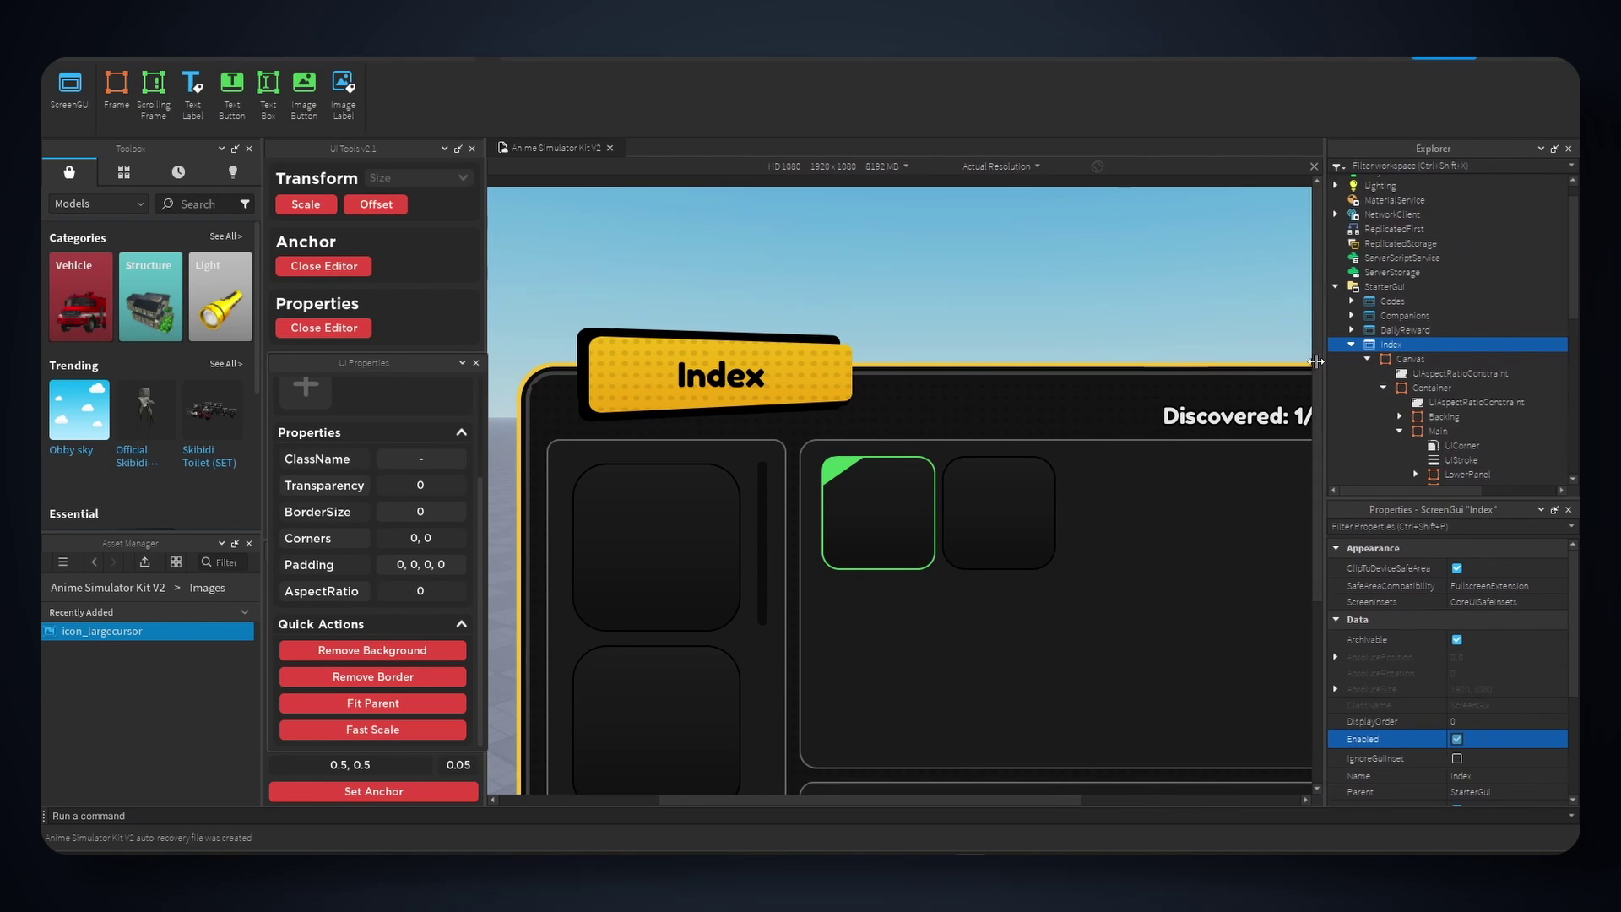
scroll(1426, 405, down, 3)
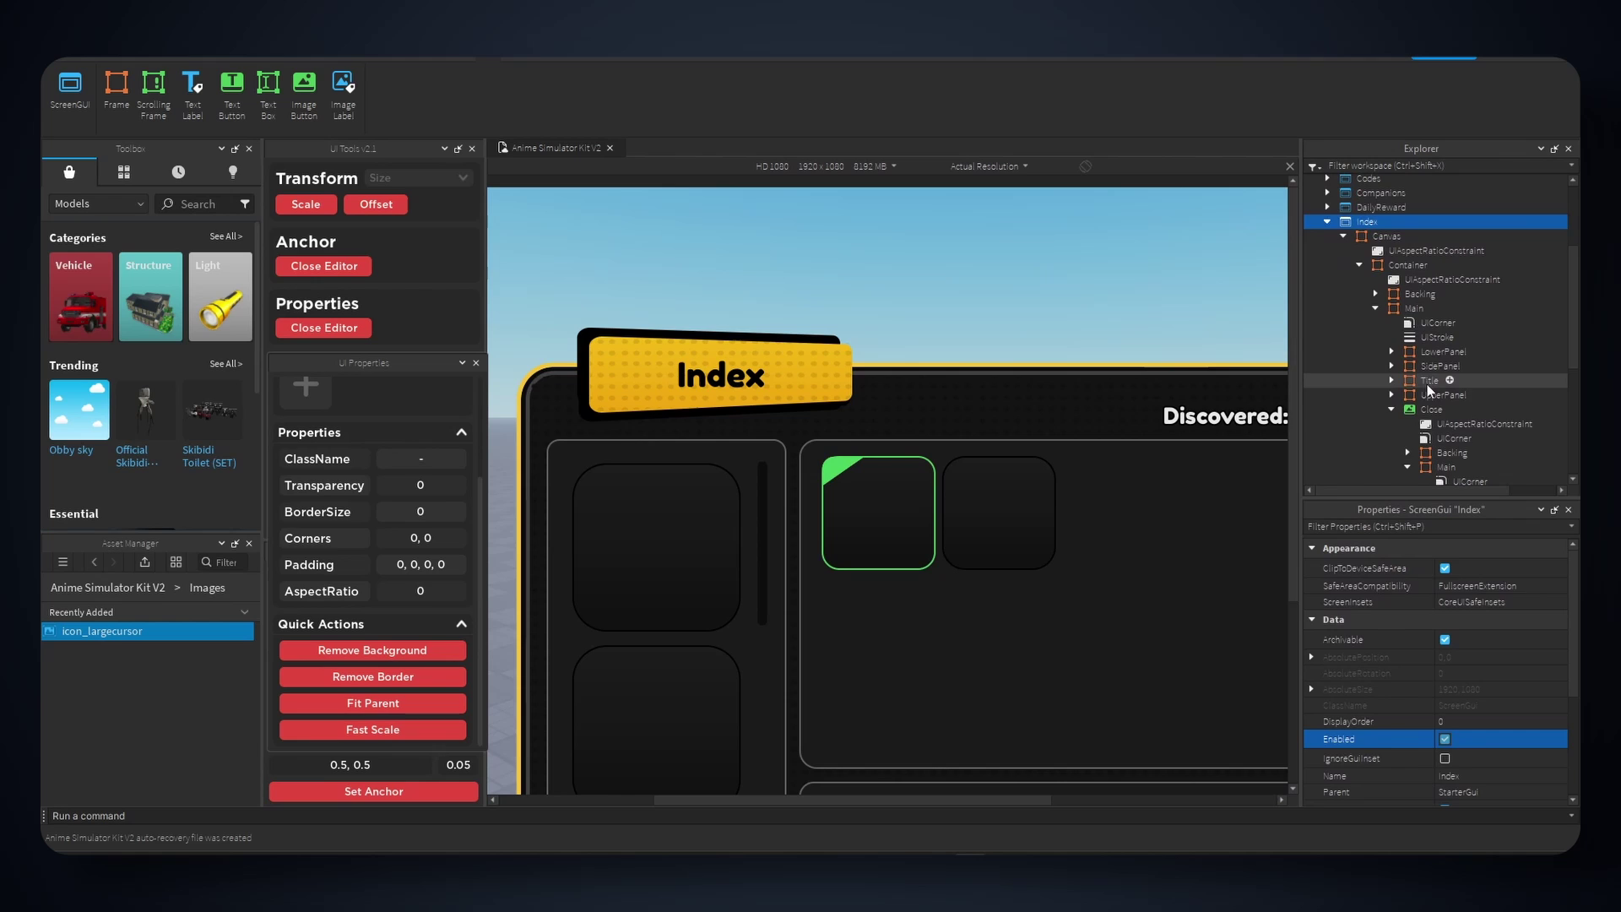
click(1429, 380)
scroll(1410, 338, down, 3)
scroll(1404, 317, up, 1)
click(1433, 356)
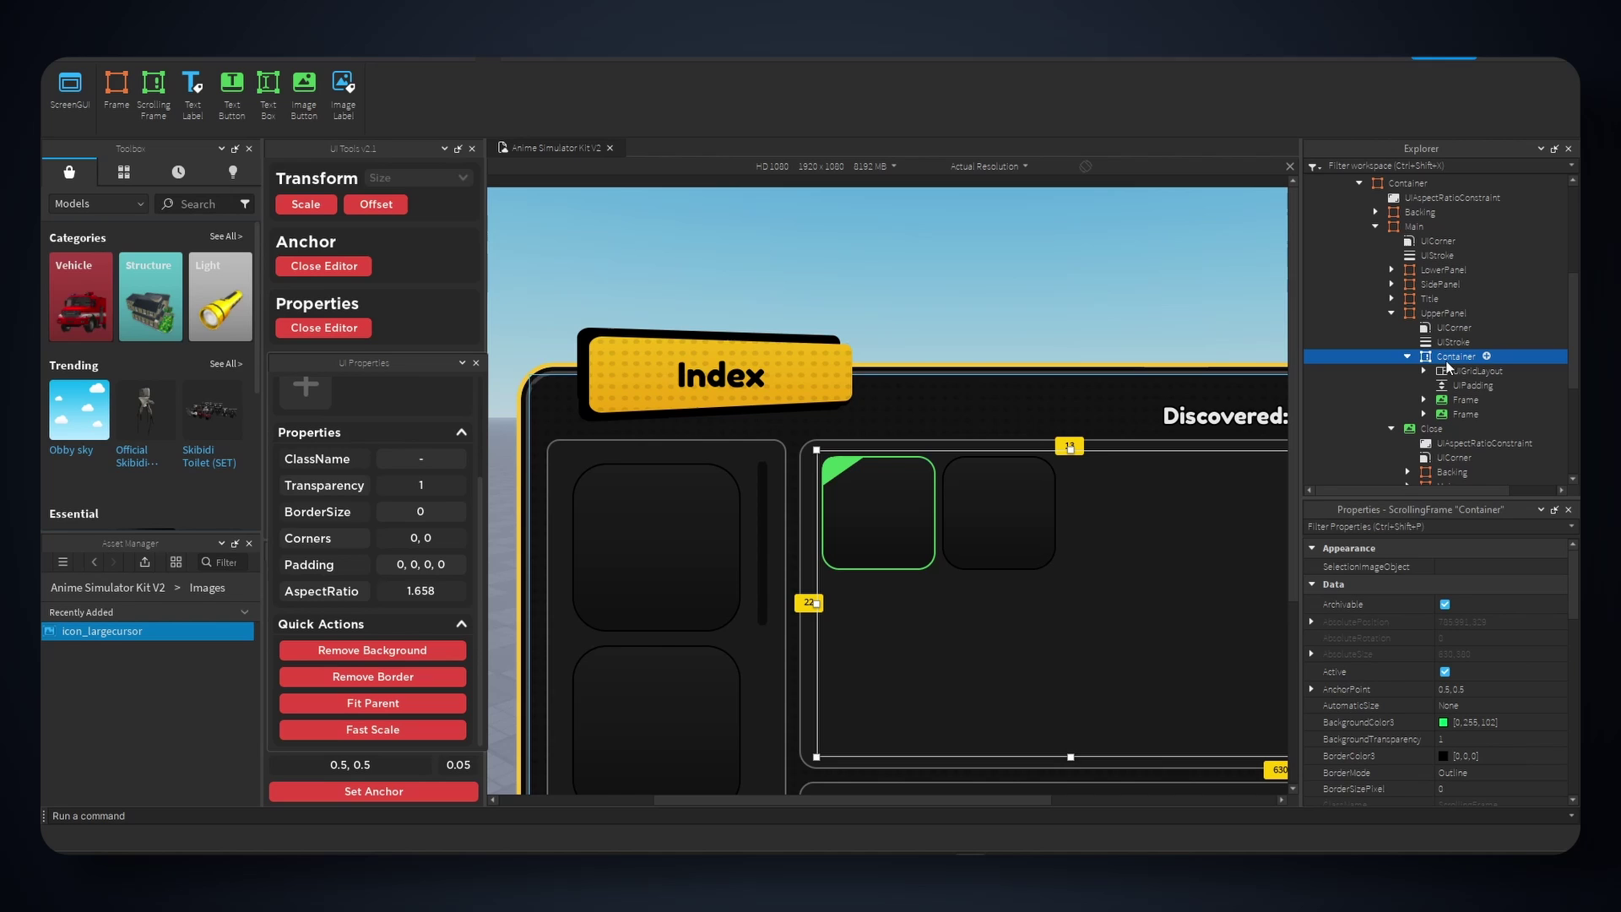
- Duplicate the empty slot Frame inside Container repeatedly until the grid holds twelve slots across three rows
click(1456, 399)
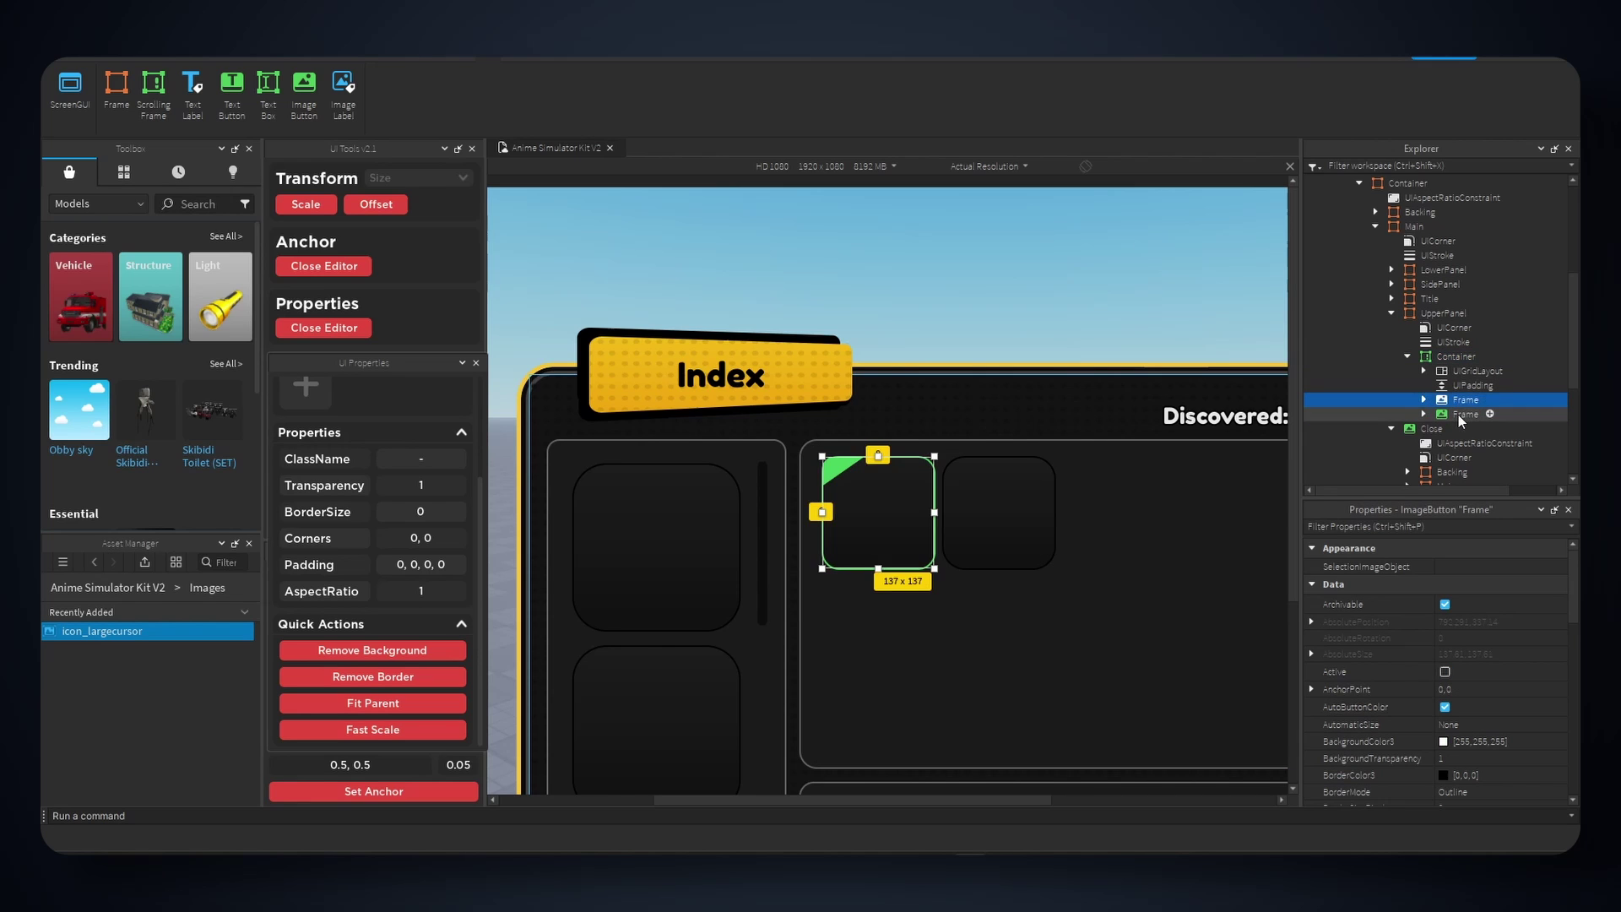
click(1458, 413)
key(ctrl+d)
key(ctrl+d)
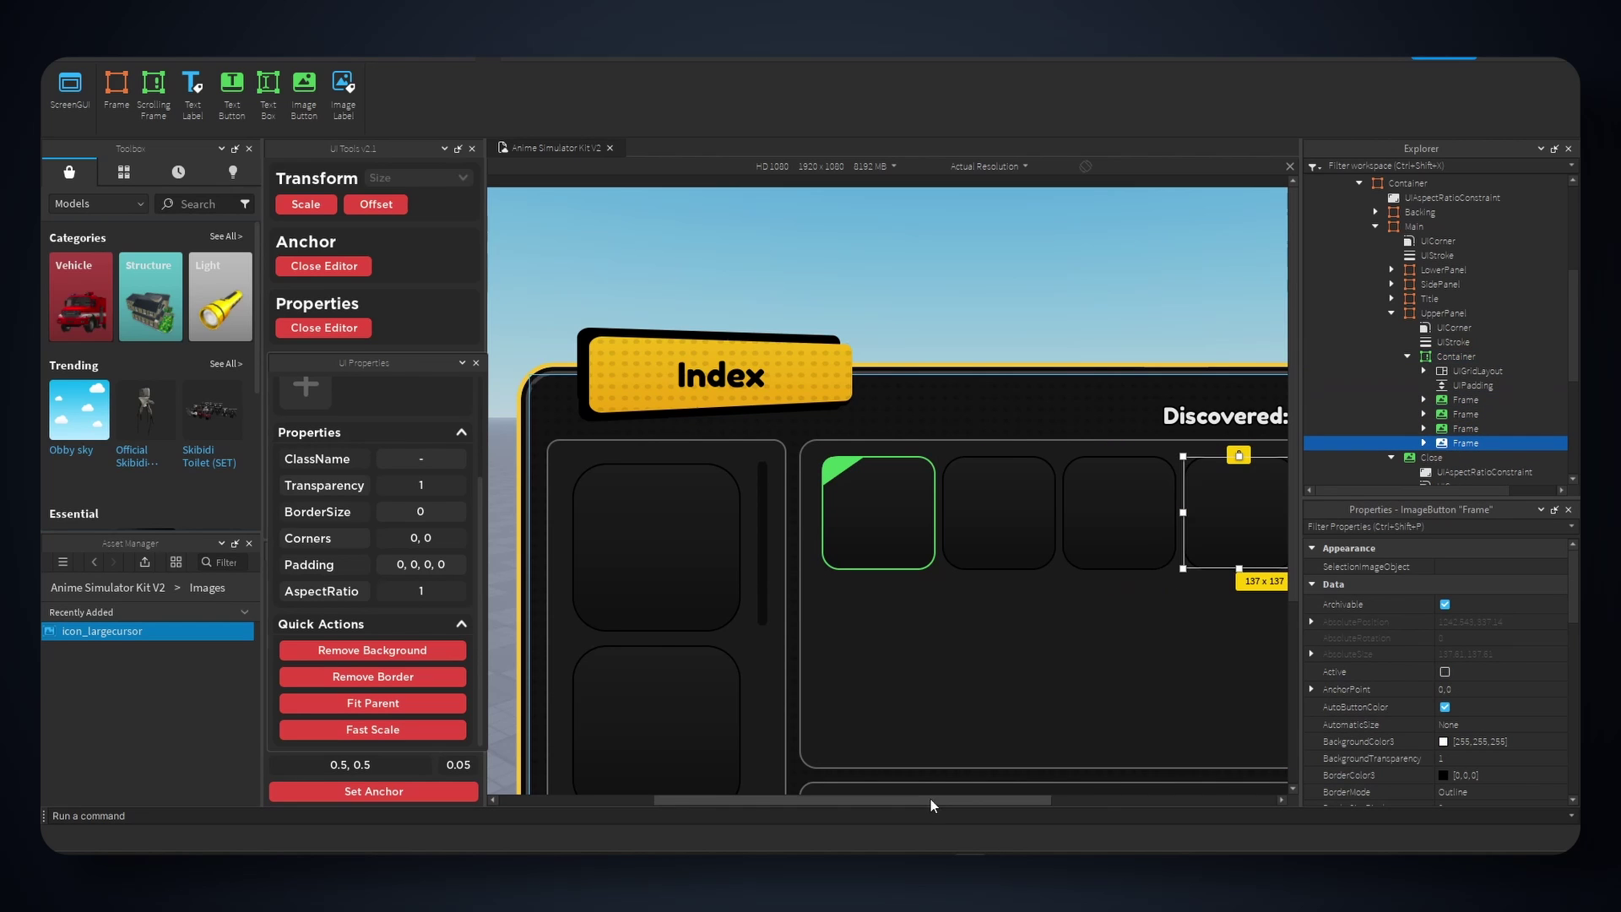
drag(933, 803, 1002, 803)
key(ctrl+d)
key(ctrl+d)
key(ctrl+d)
key(ctrl+d)
key(ctrl+d)
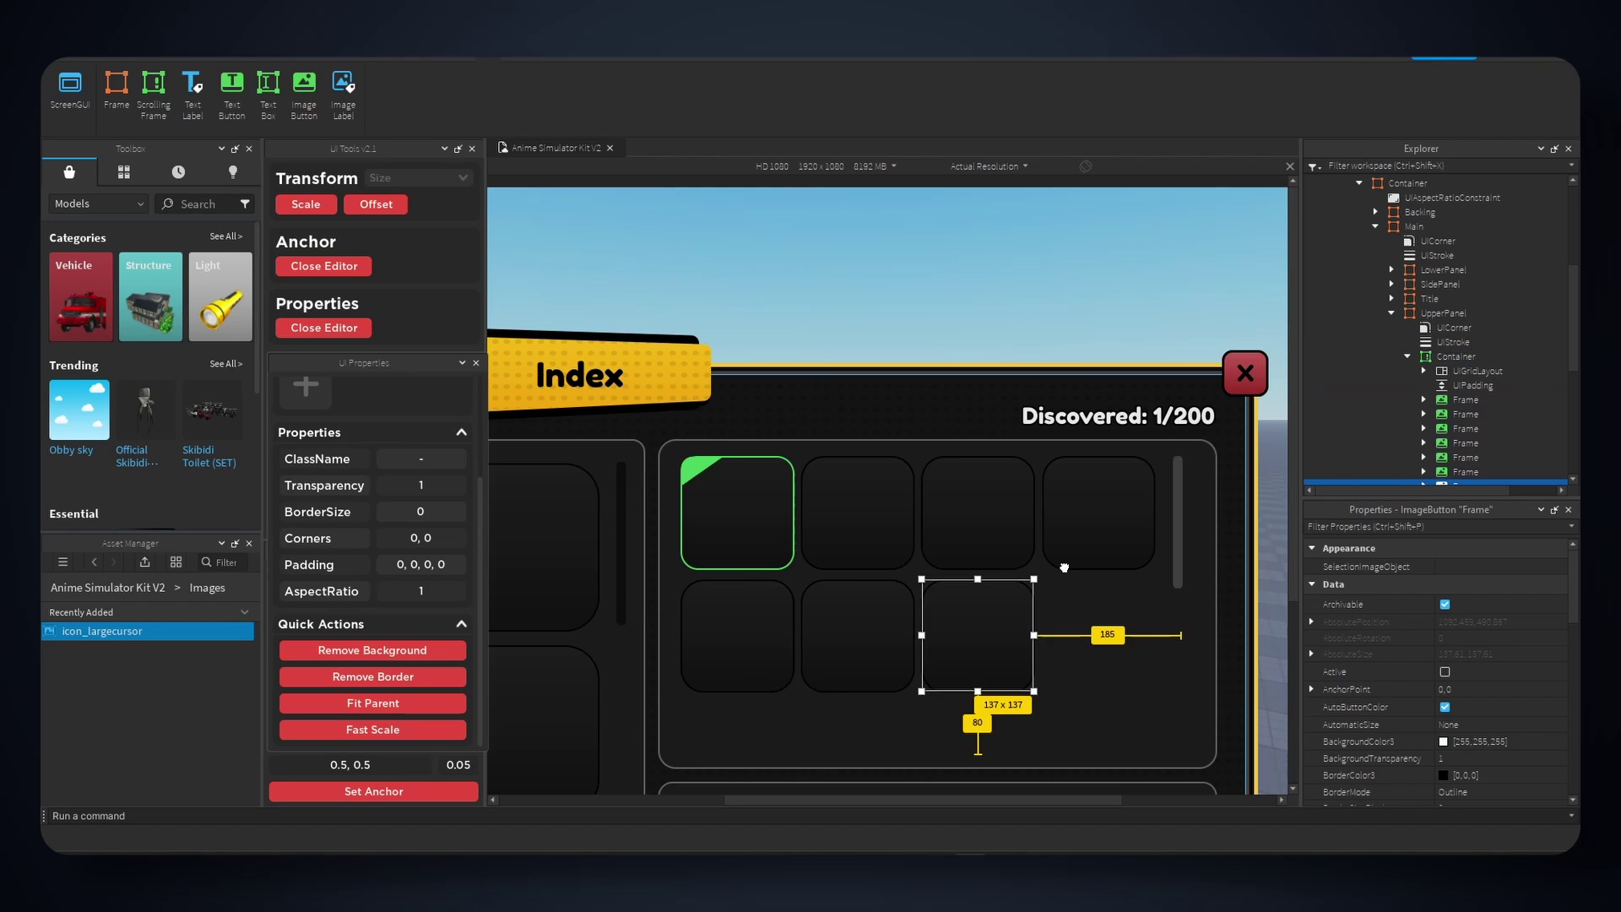
key(ctrl+d)
key(ctrl+d)
key(ctrl+d)
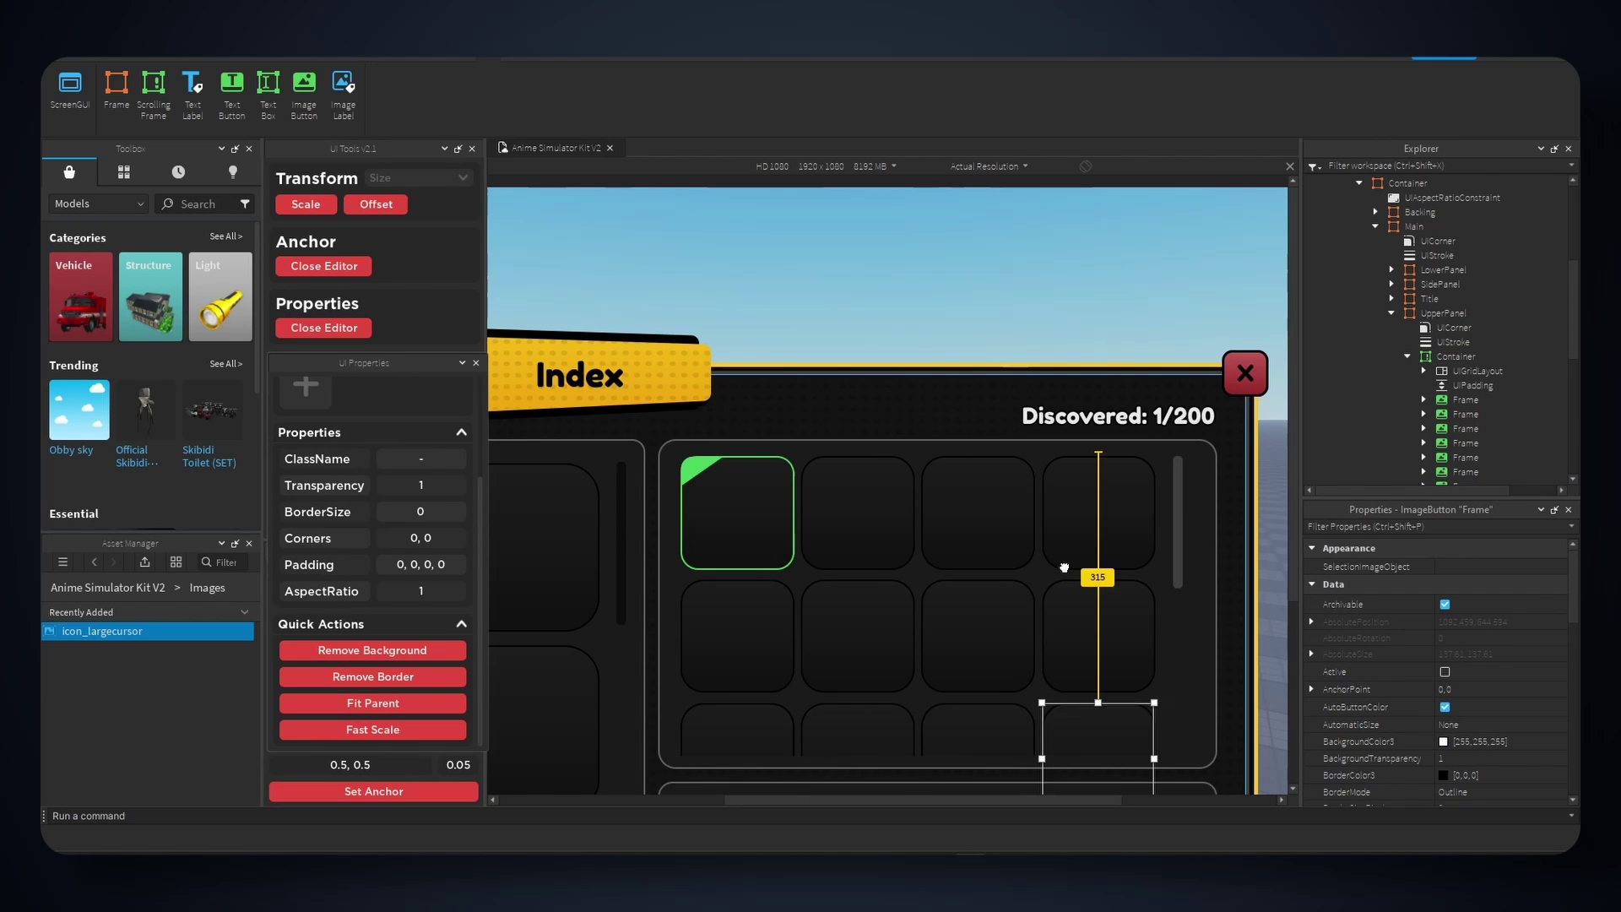
- Deselect the slot and scroll through the Index grid to examine how the added rows behave
click(1098, 243)
scroll(980, 529, down, 2)
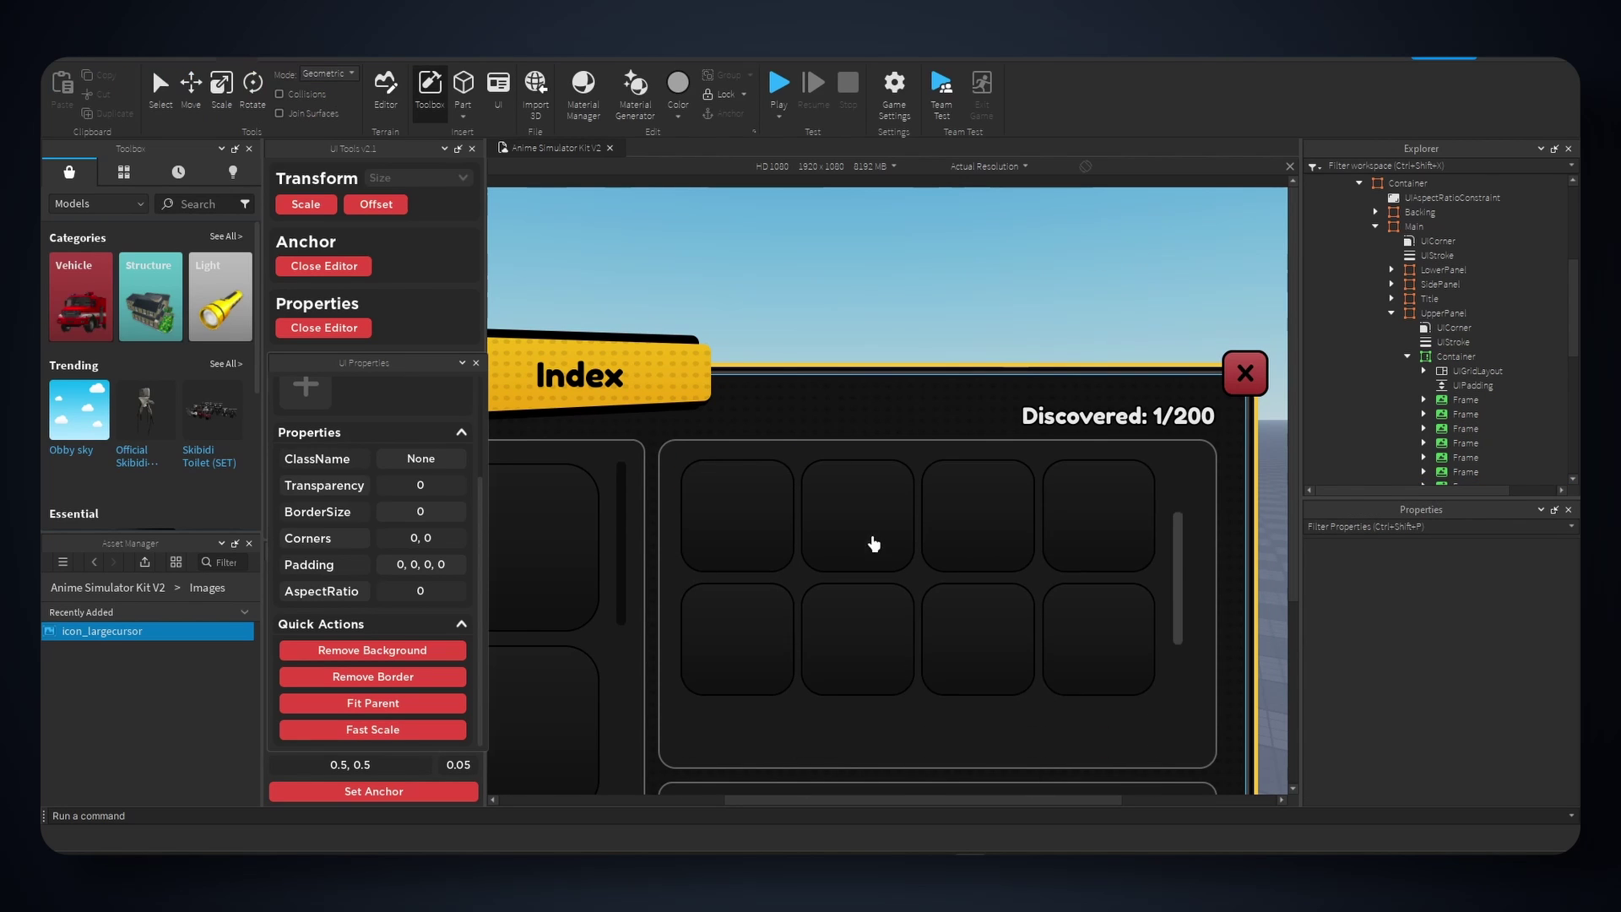
scroll(872, 542, up, 2)
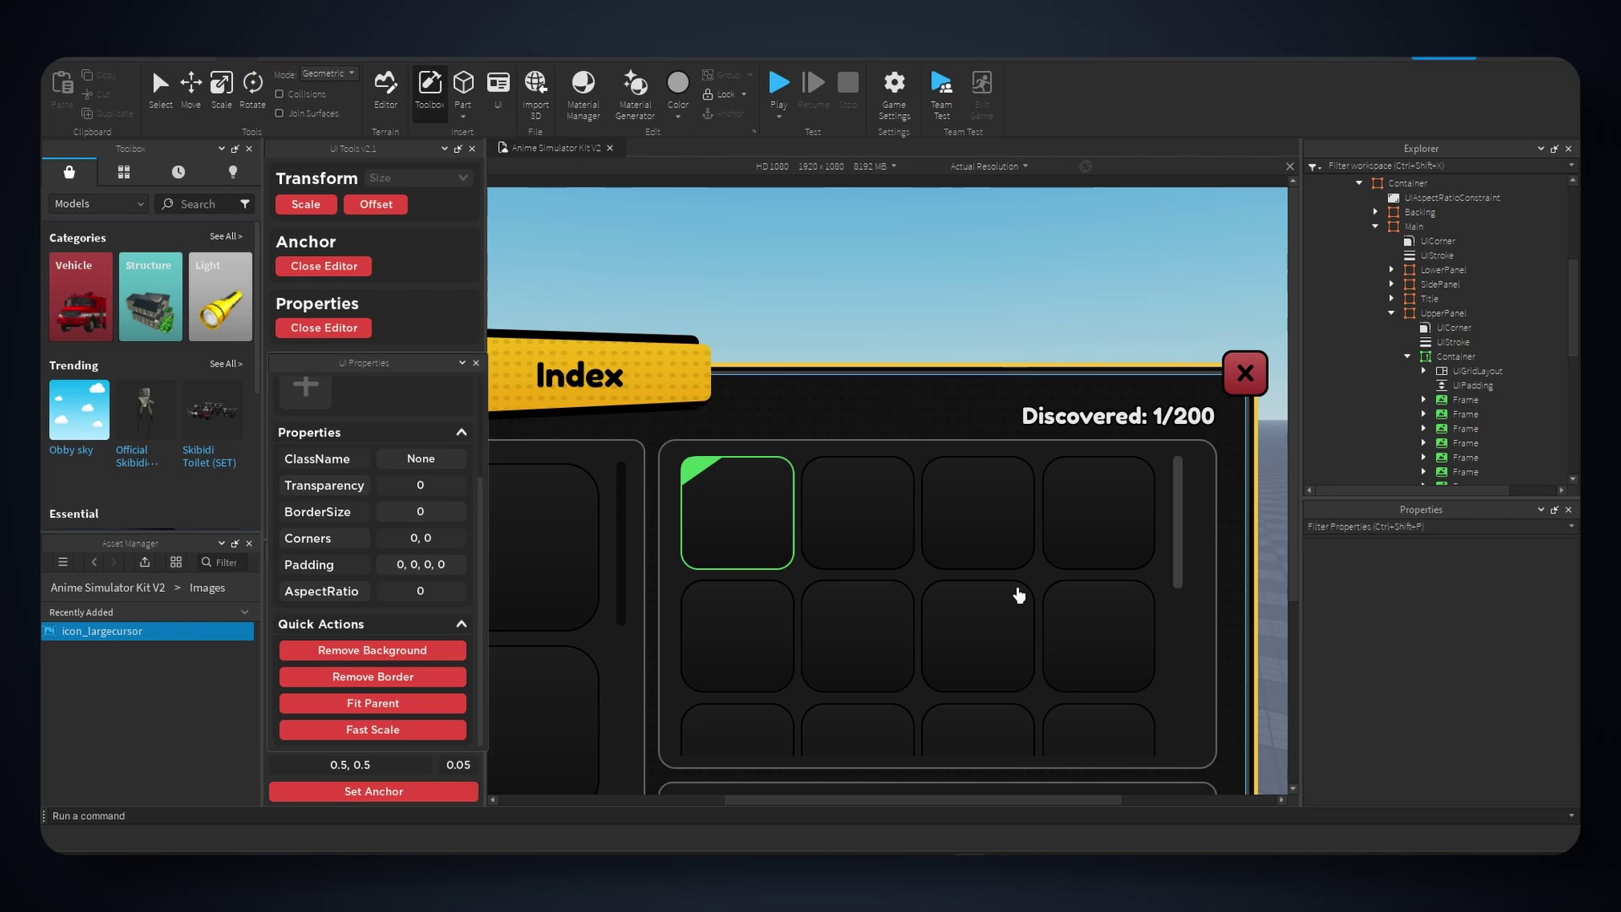
scroll(1002, 621, down, 3)
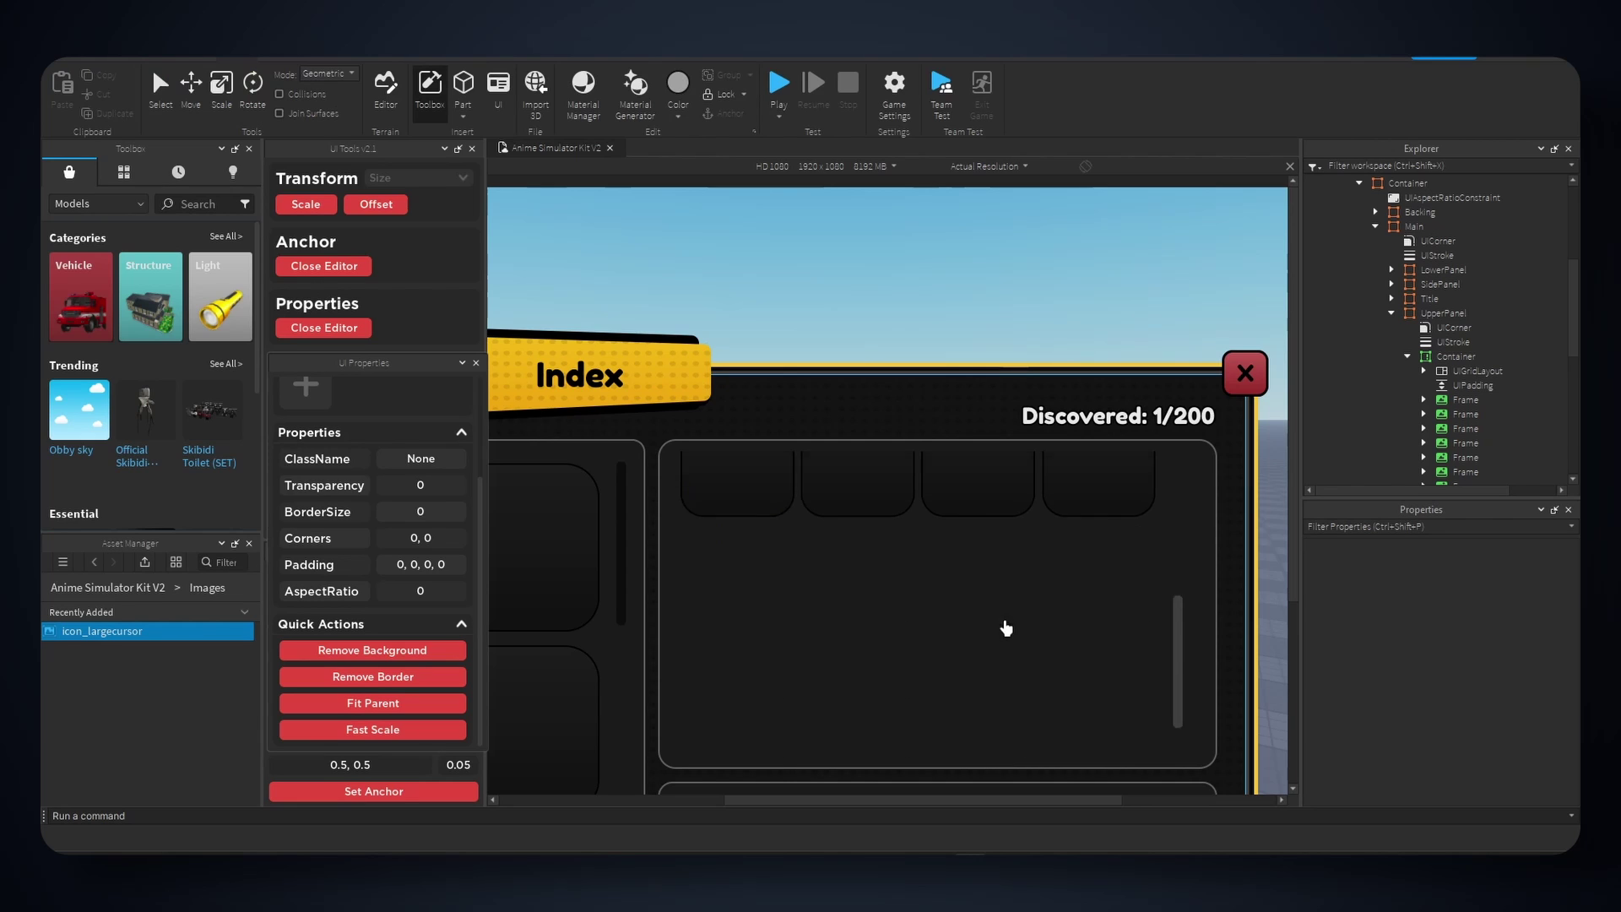
scroll(1004, 621, up, 3)
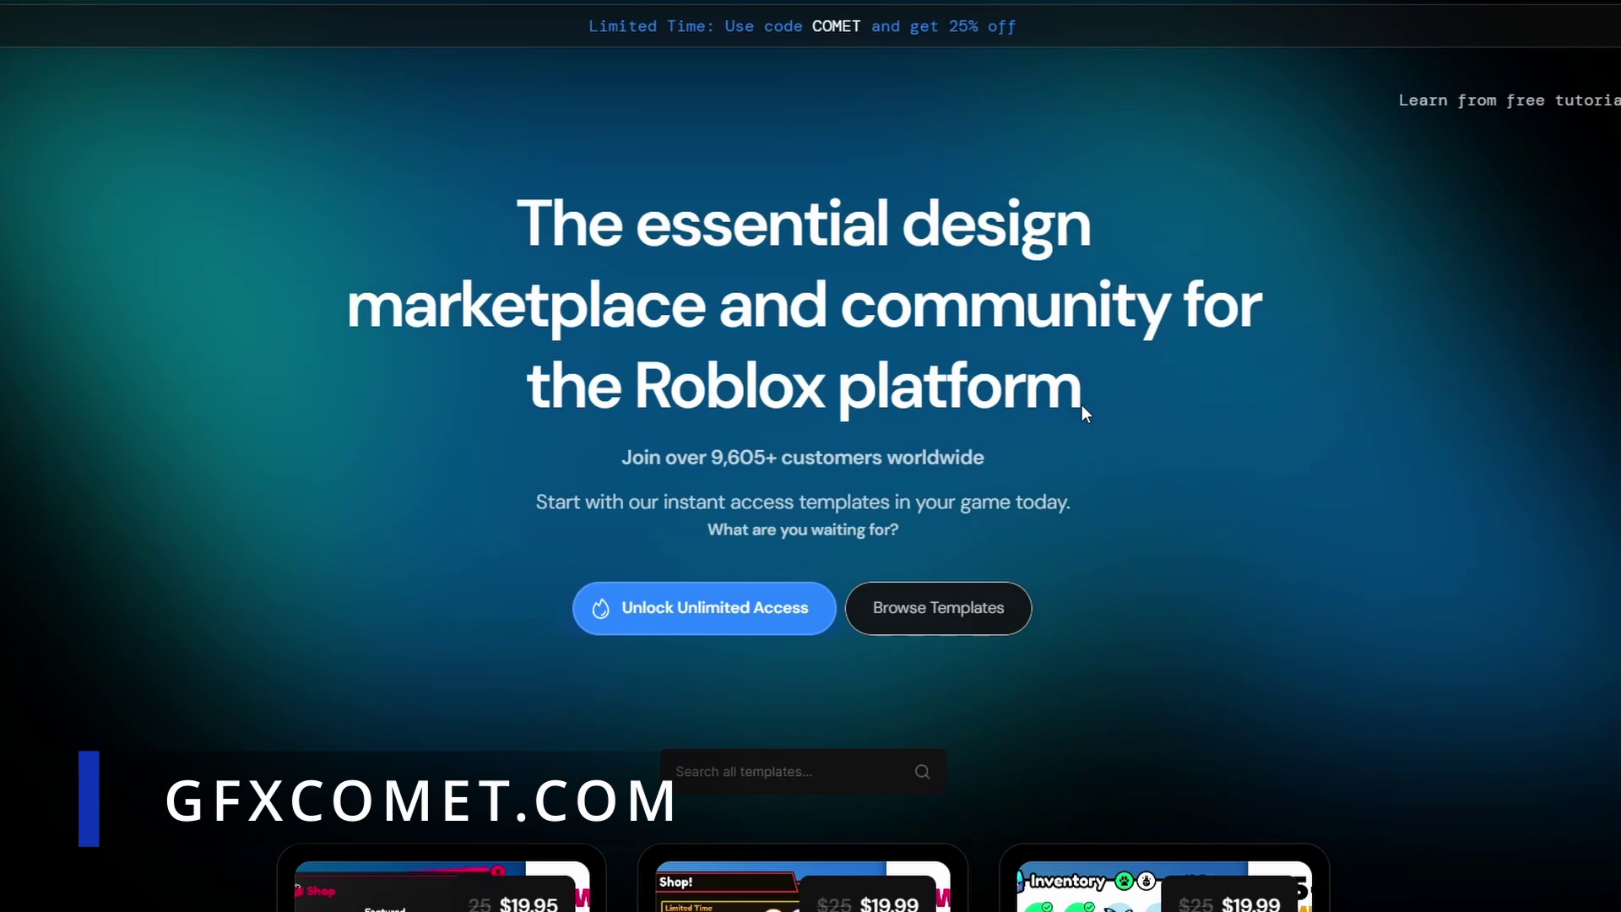
- Switch to the GFXComet website, open the Anime Simulator Kit V2 product page and review its list of included frames
scroll(1082, 403, down, 8)
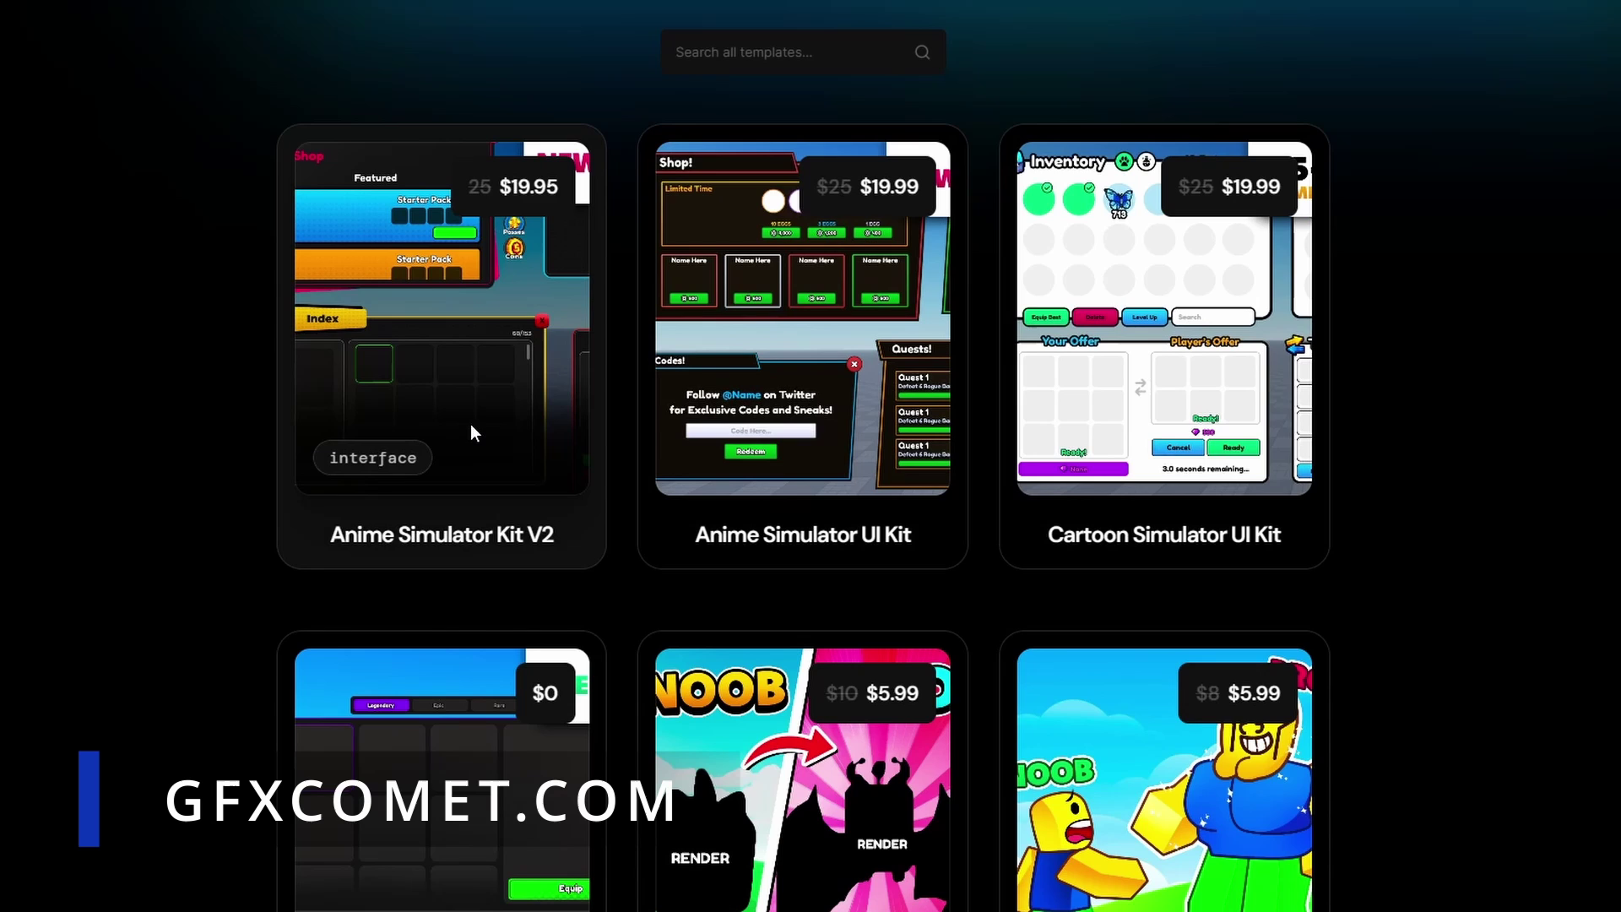
click(469, 424)
scroll(820, 362, down, 6)
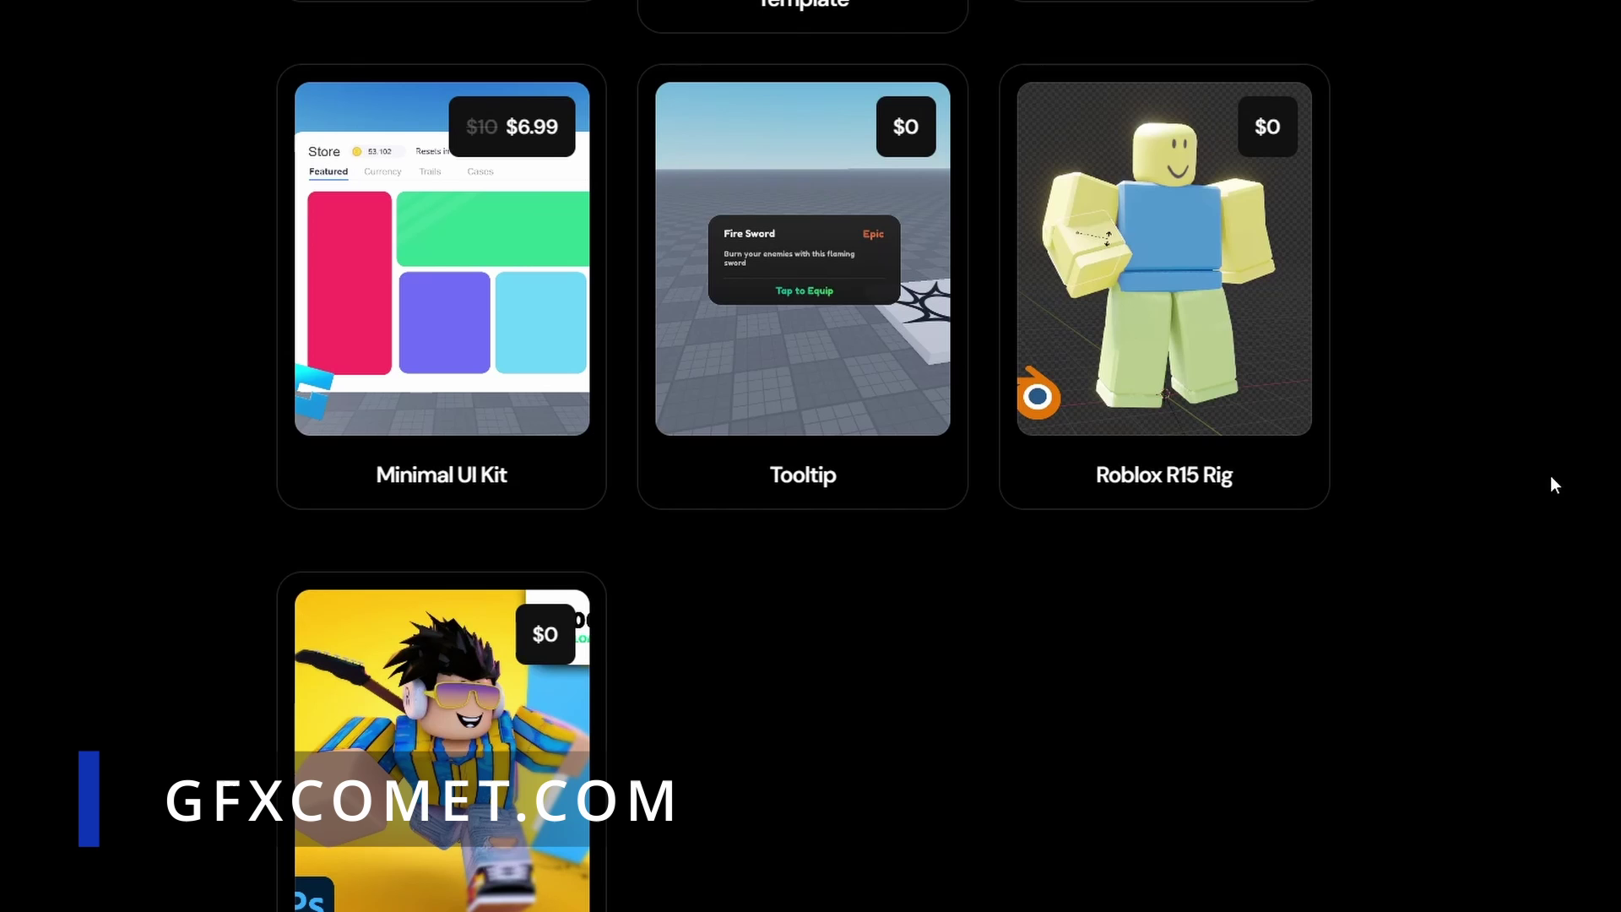
scroll(1173, 312, down, 3)
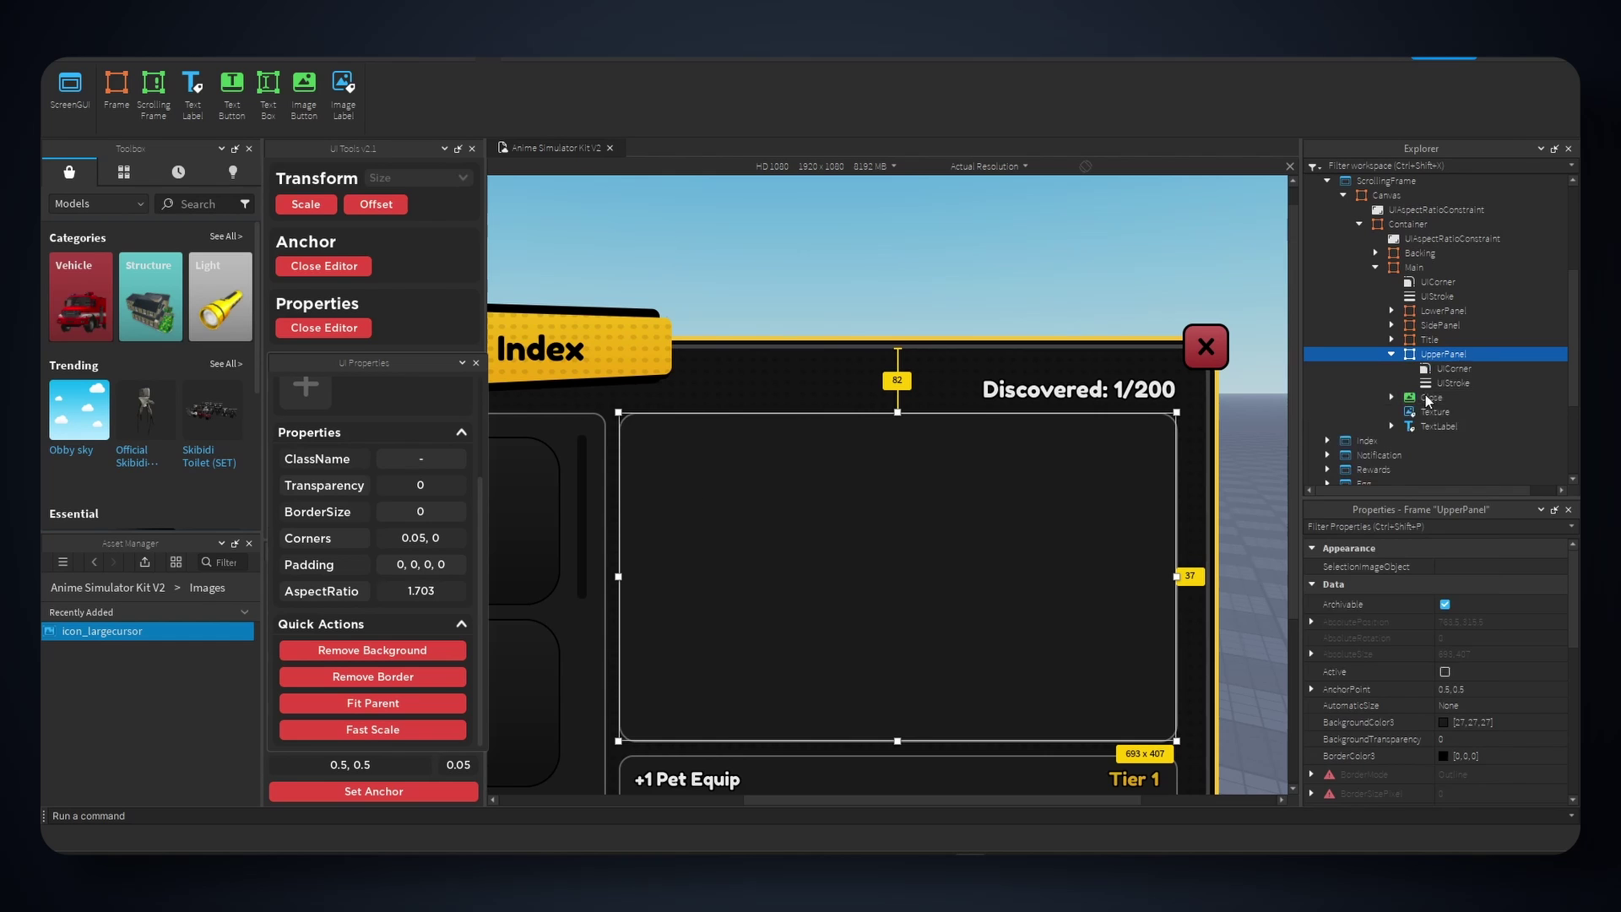
- Insert a ScrollingFrame into UpperPanel and centre it in the panel with an anchor of 0.5, 0.5
click(1449, 397)
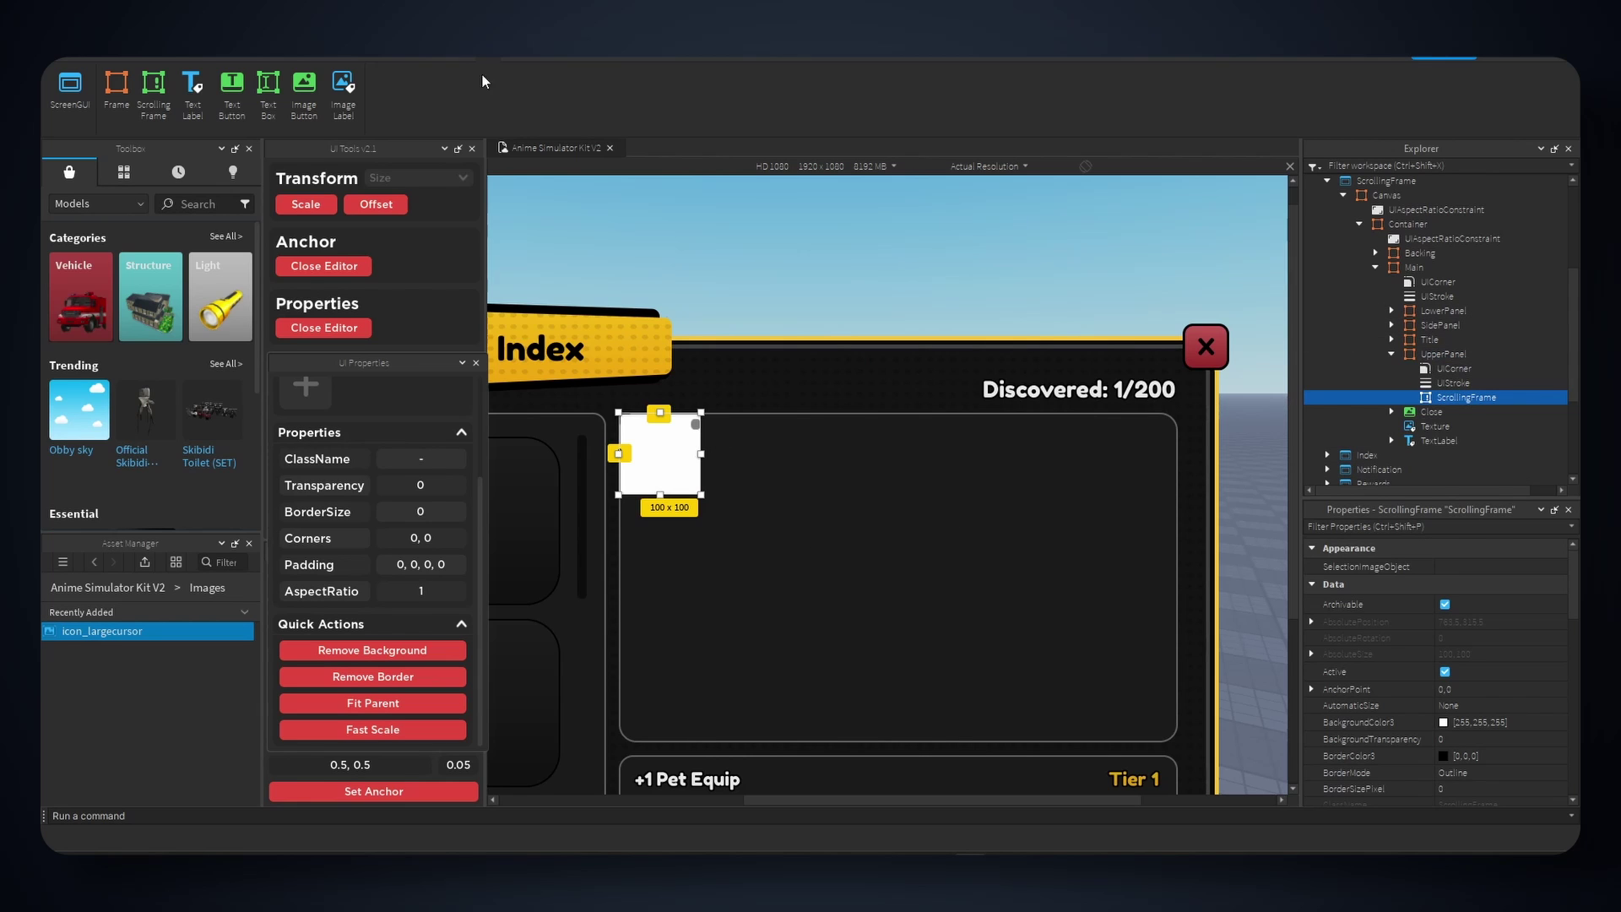
click(463, 62)
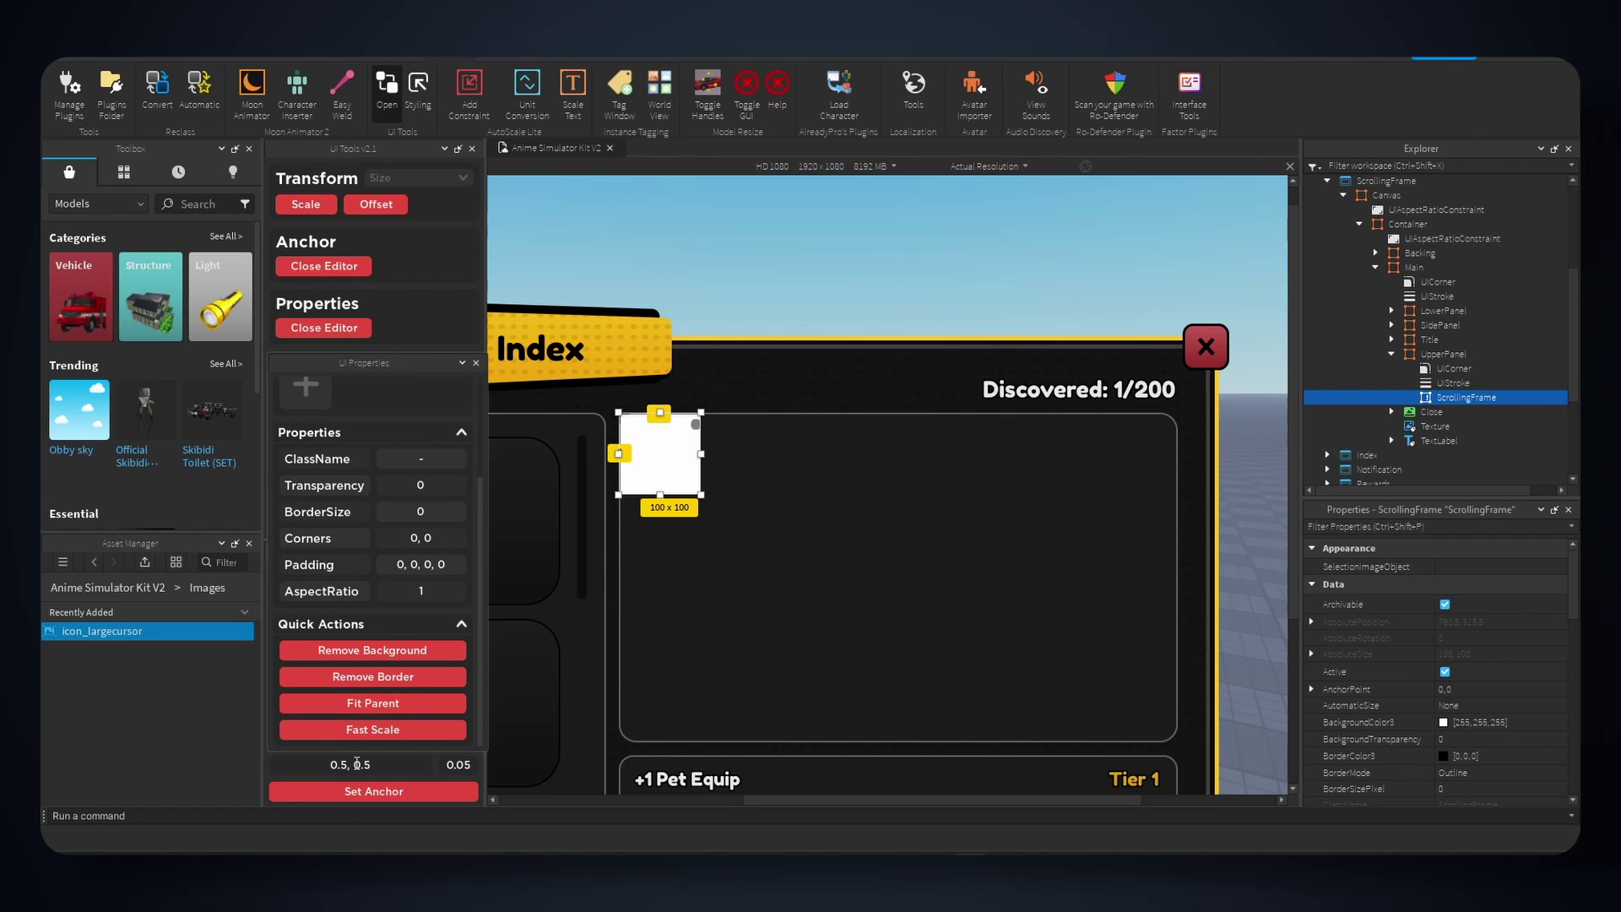
click(409, 792)
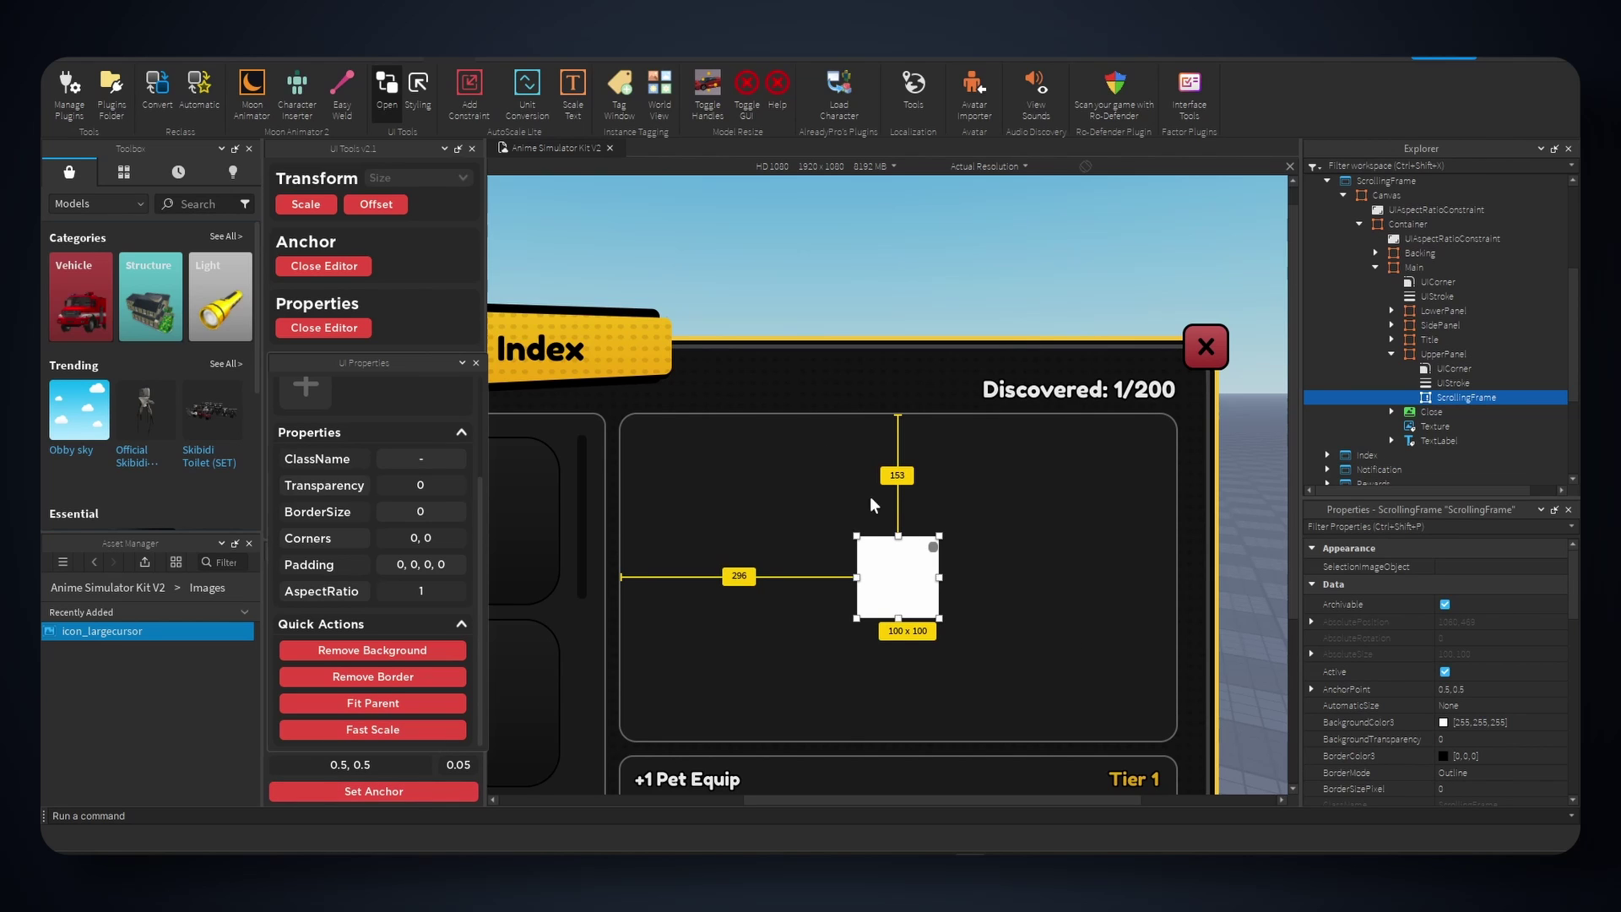
- Enlarge the ScrollingFrame to about 653 x 369 pixels, leaving a narrow margin inside UpperPanel
drag(857, 537, 634, 429)
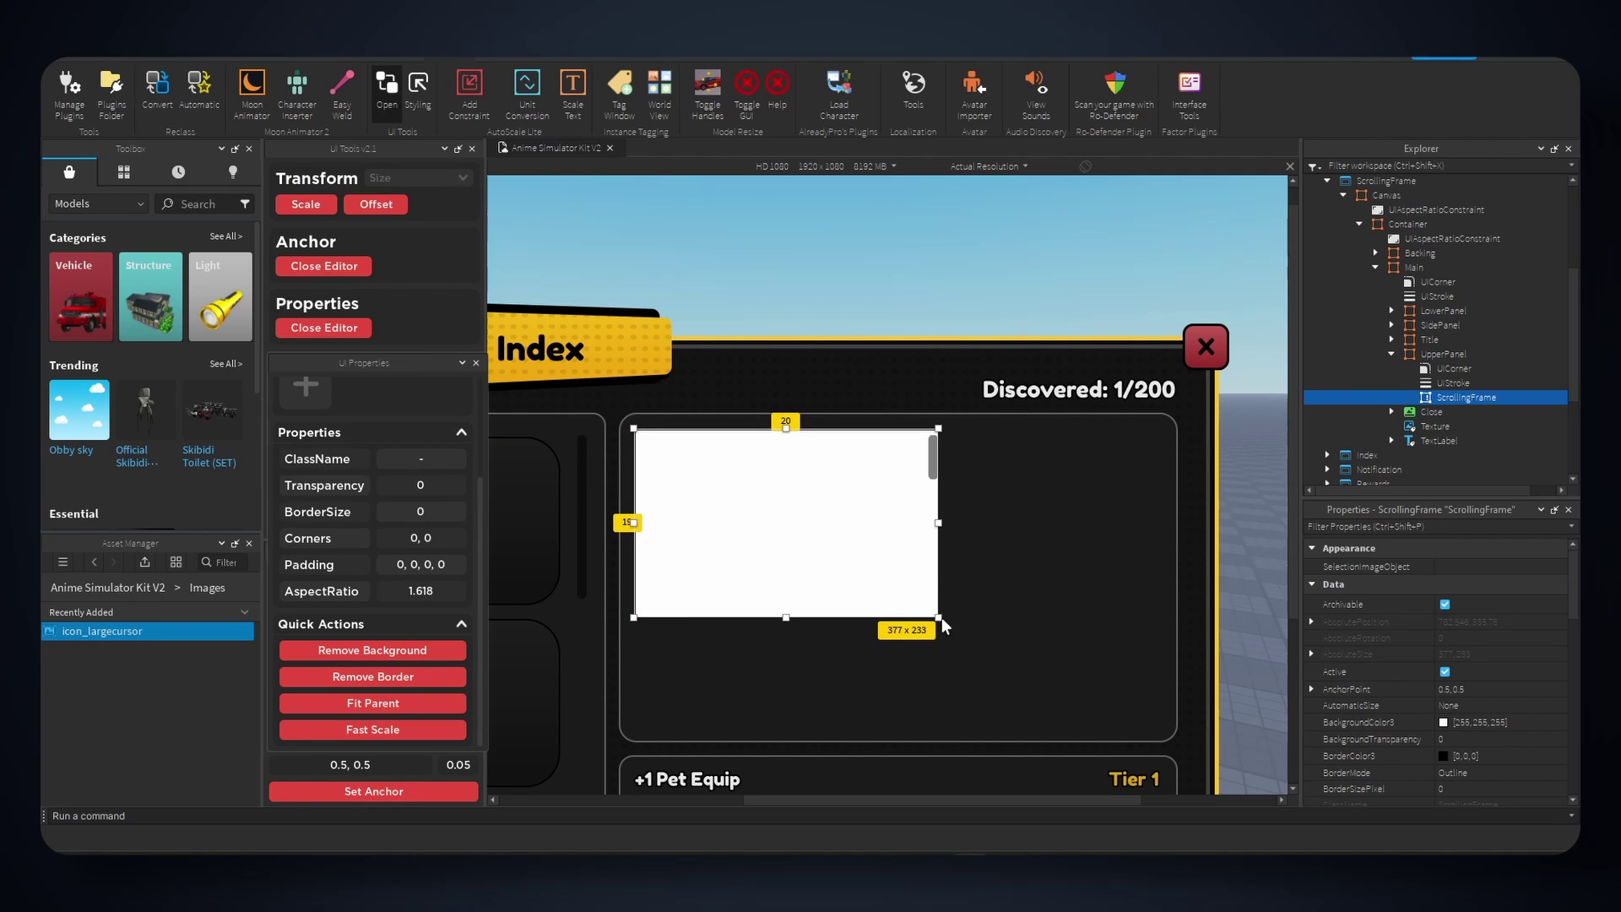
drag(939, 619, 1162, 724)
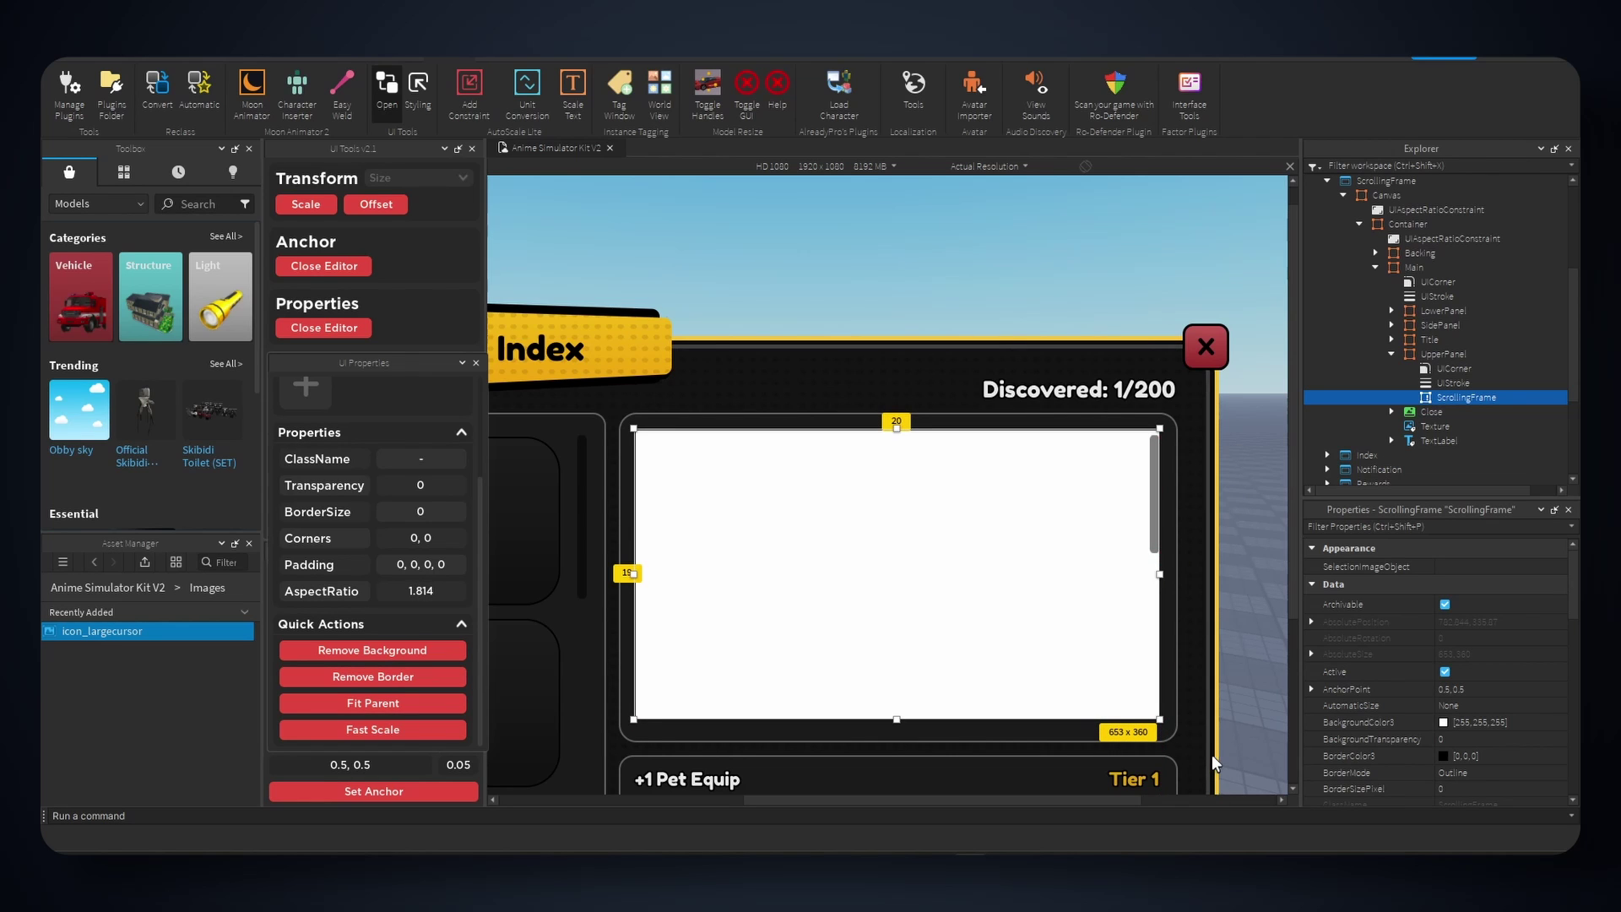
drag(896, 720, 896, 727)
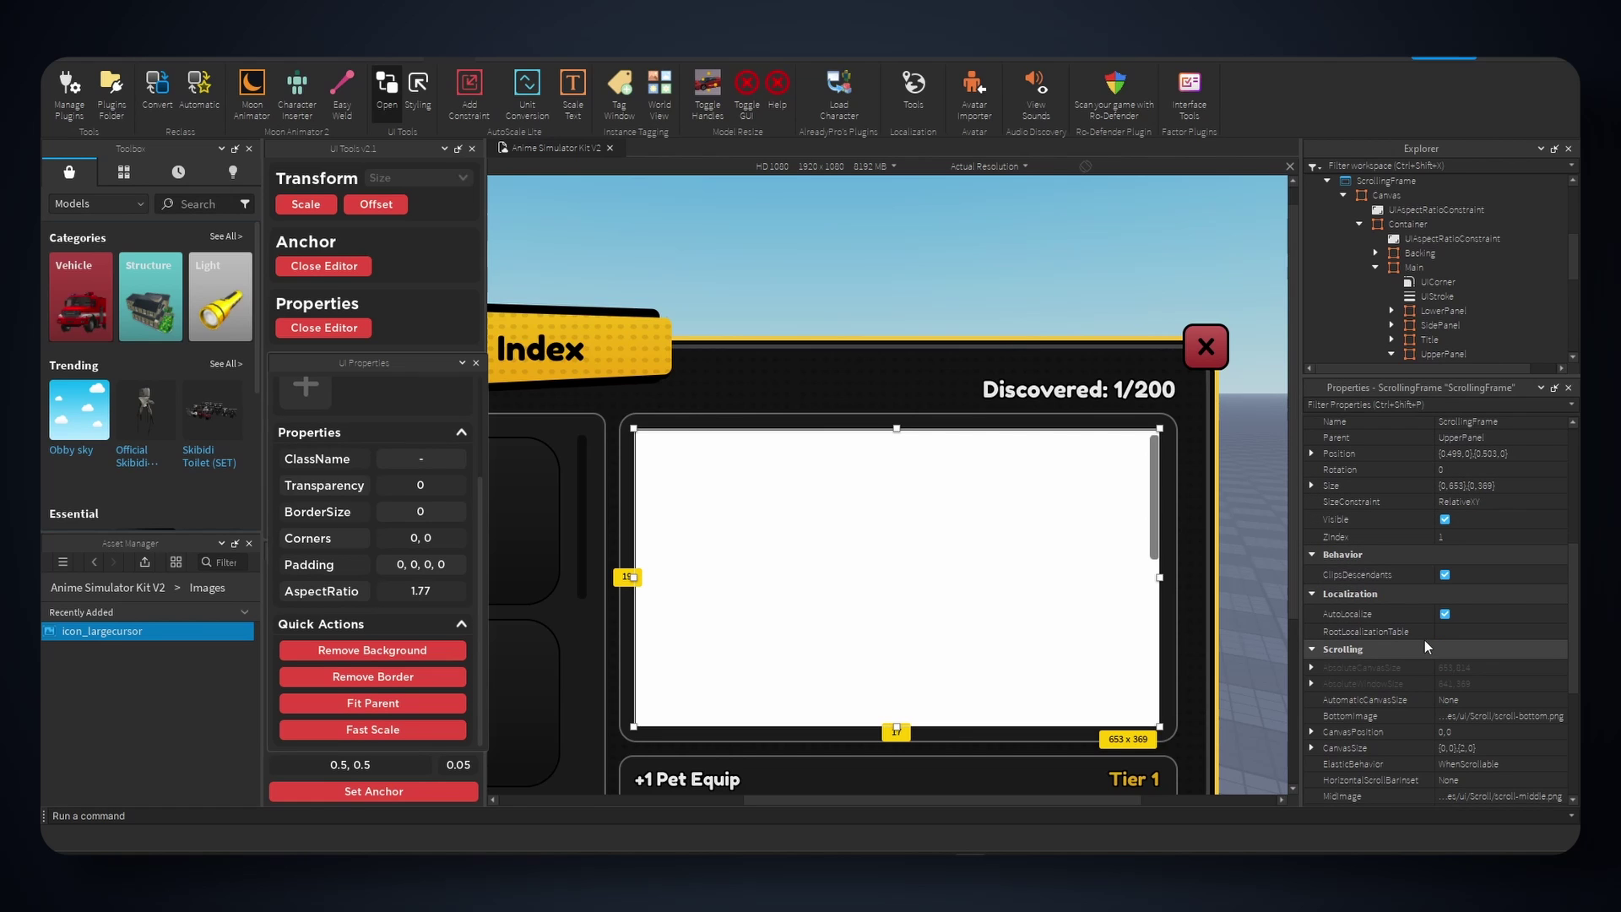
- Set the ScrollingFrame's CanvasSize Y Scale to 5 and scroll the frame to test the canvas length
scroll(1416, 655, up, 3)
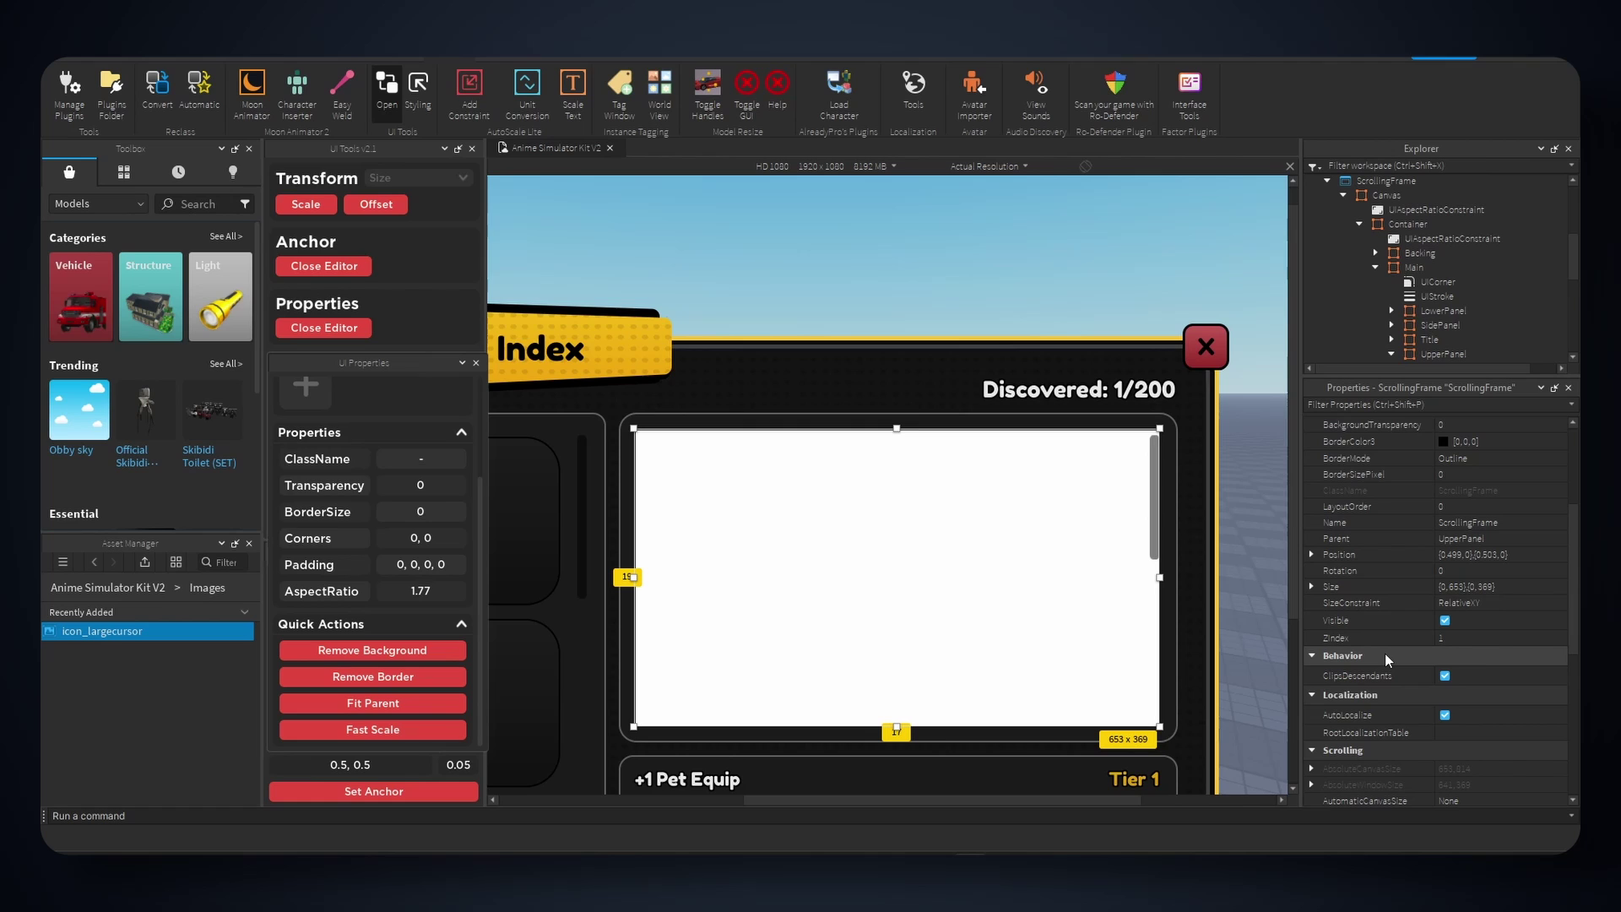
scroll(1400, 650, down, 6)
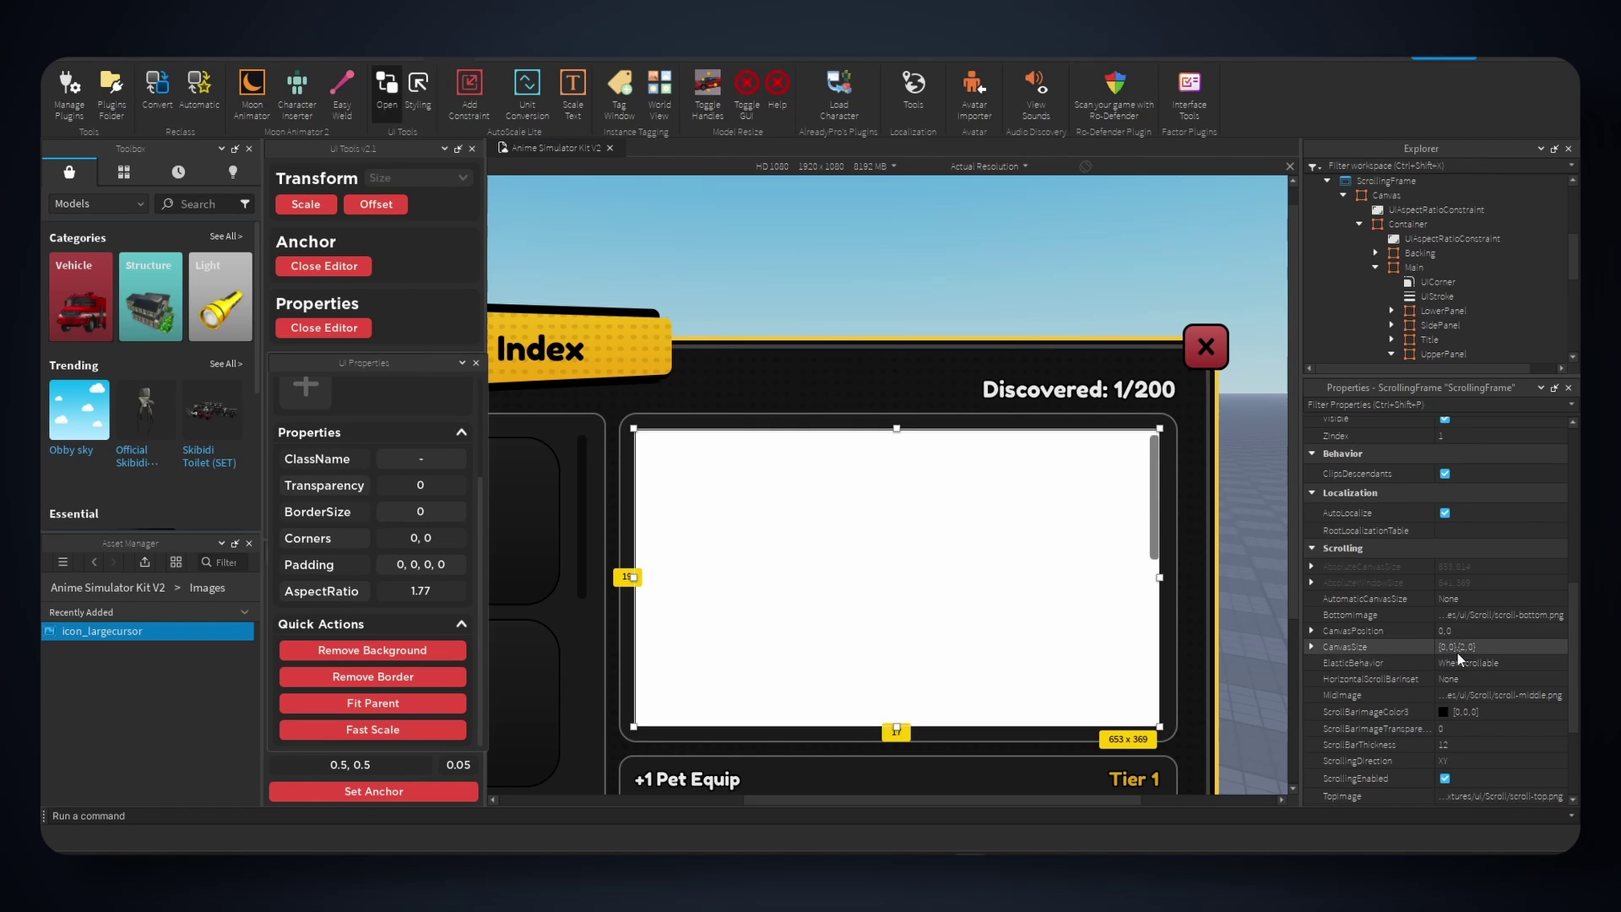
click(1312, 647)
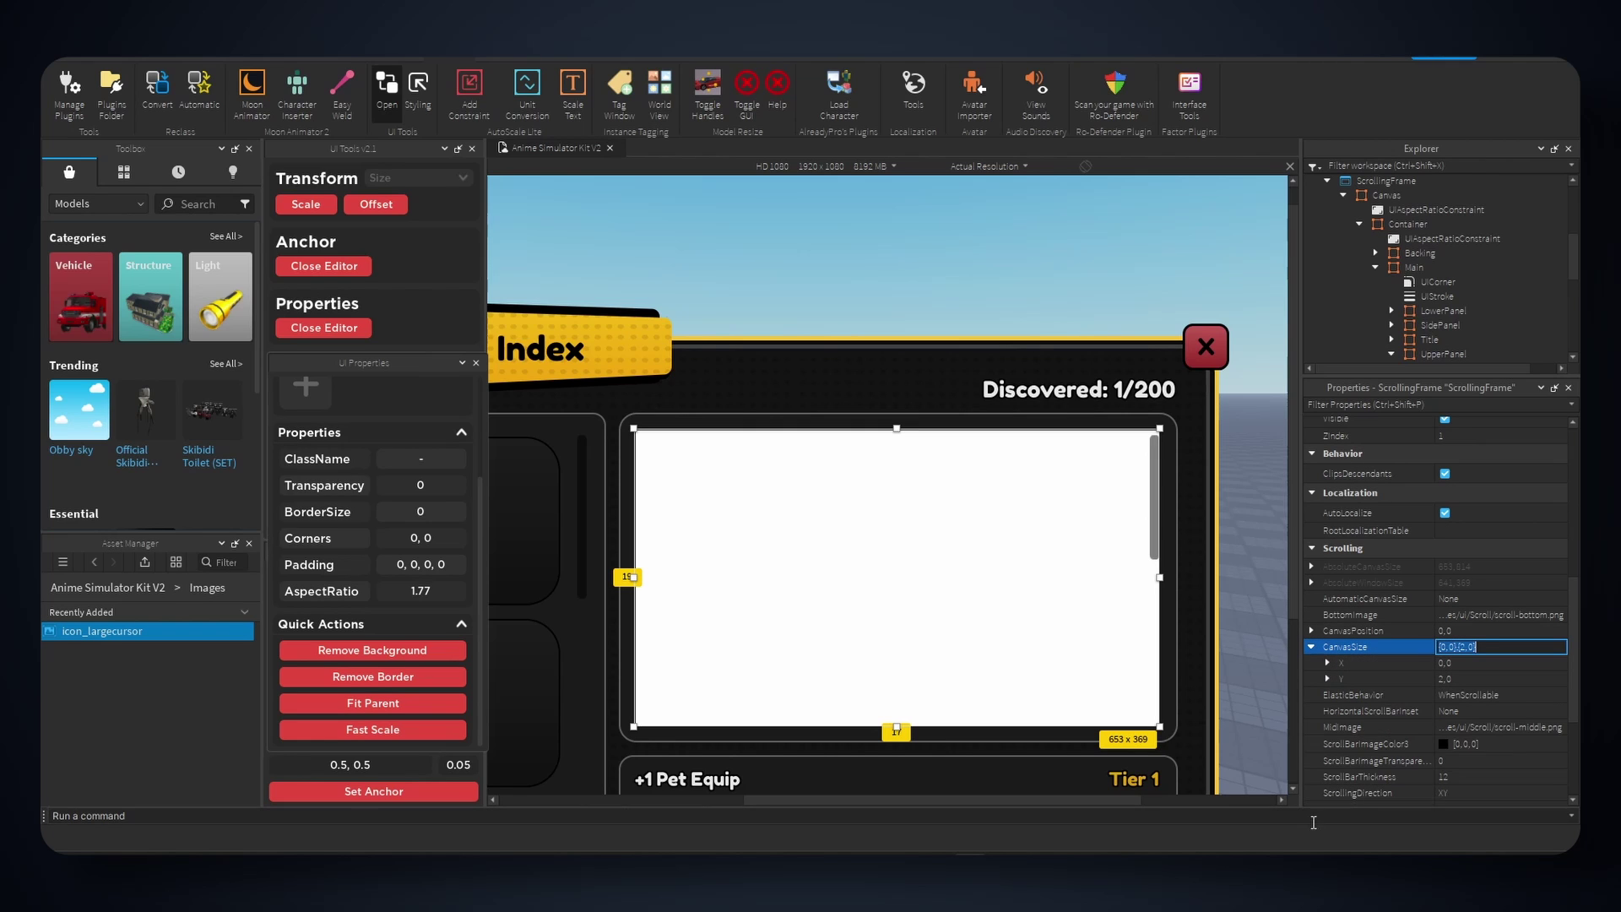
click(1327, 679)
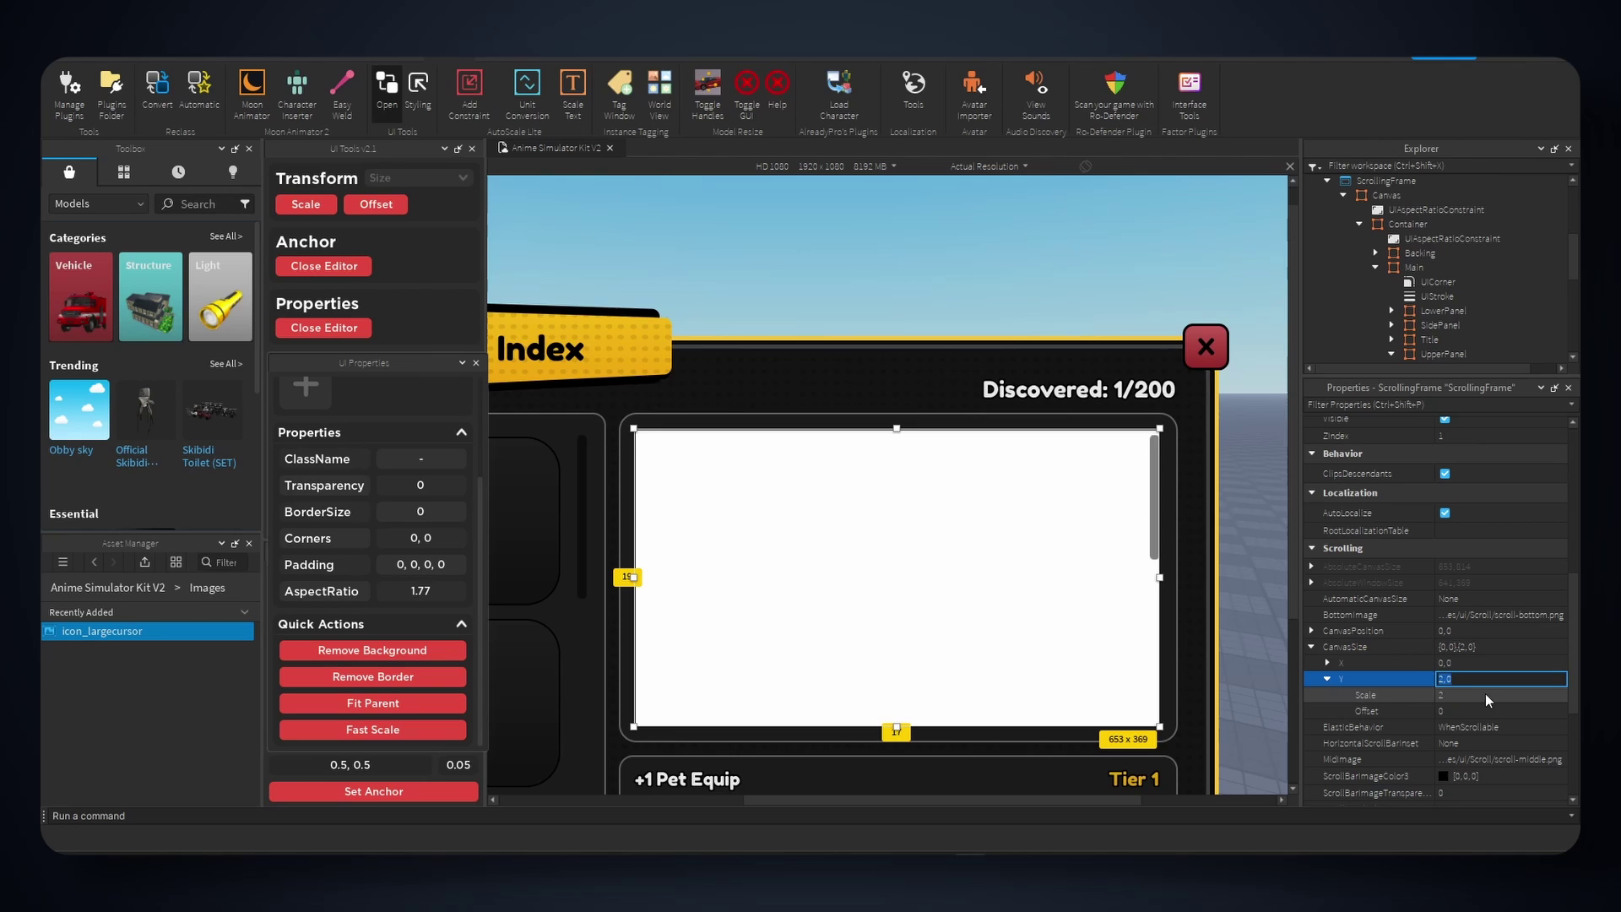
click(1486, 692)
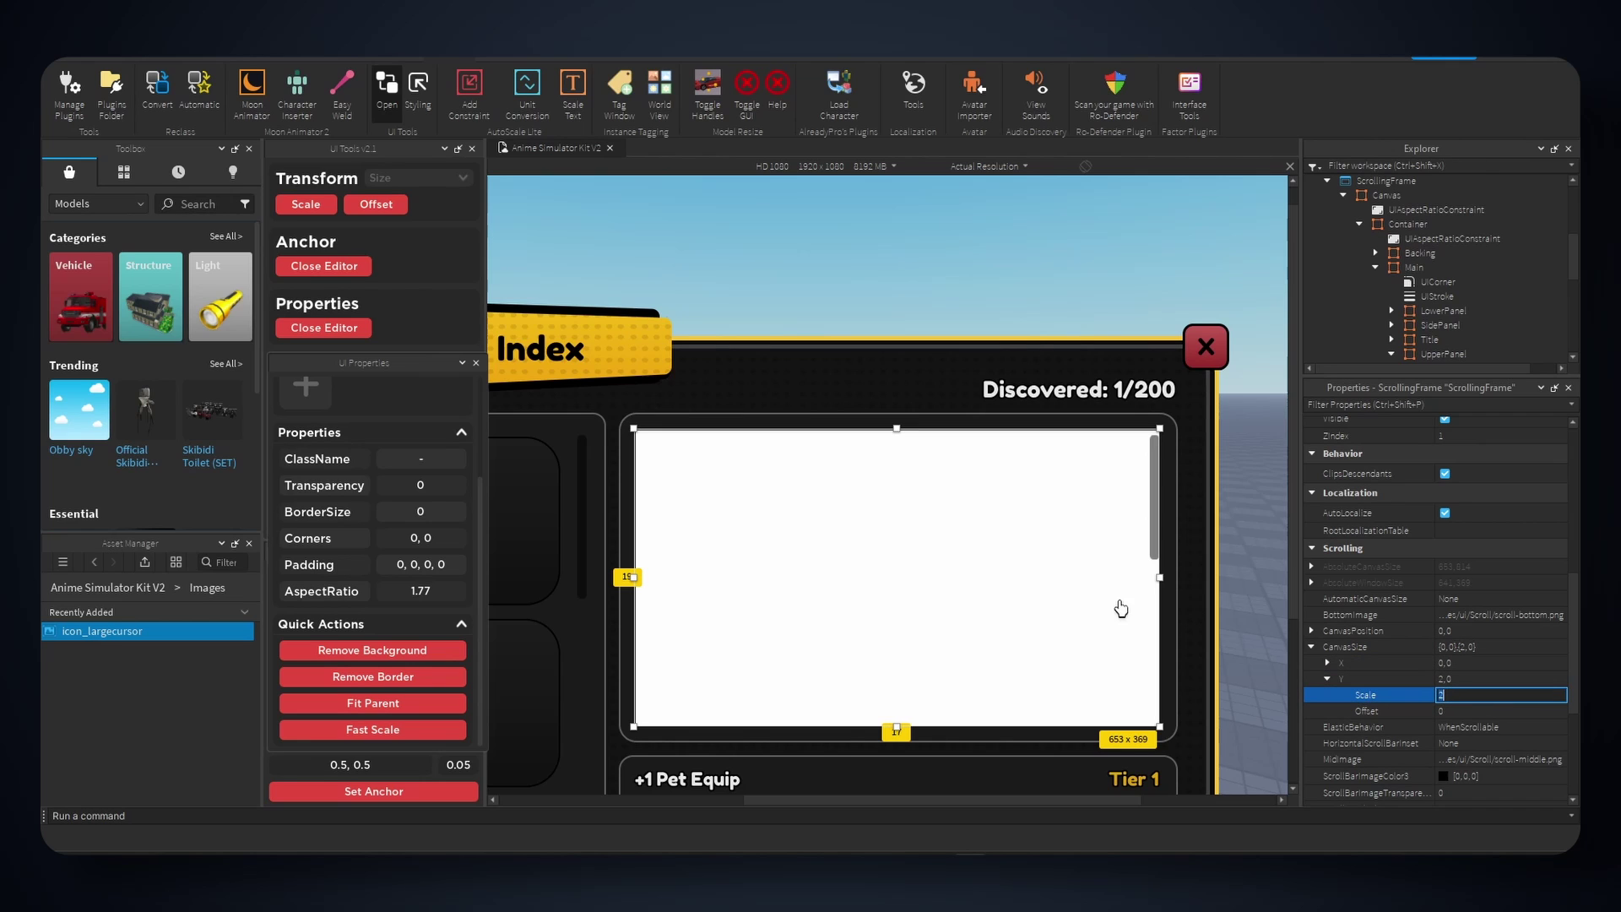
scroll(1121, 608, down, 5)
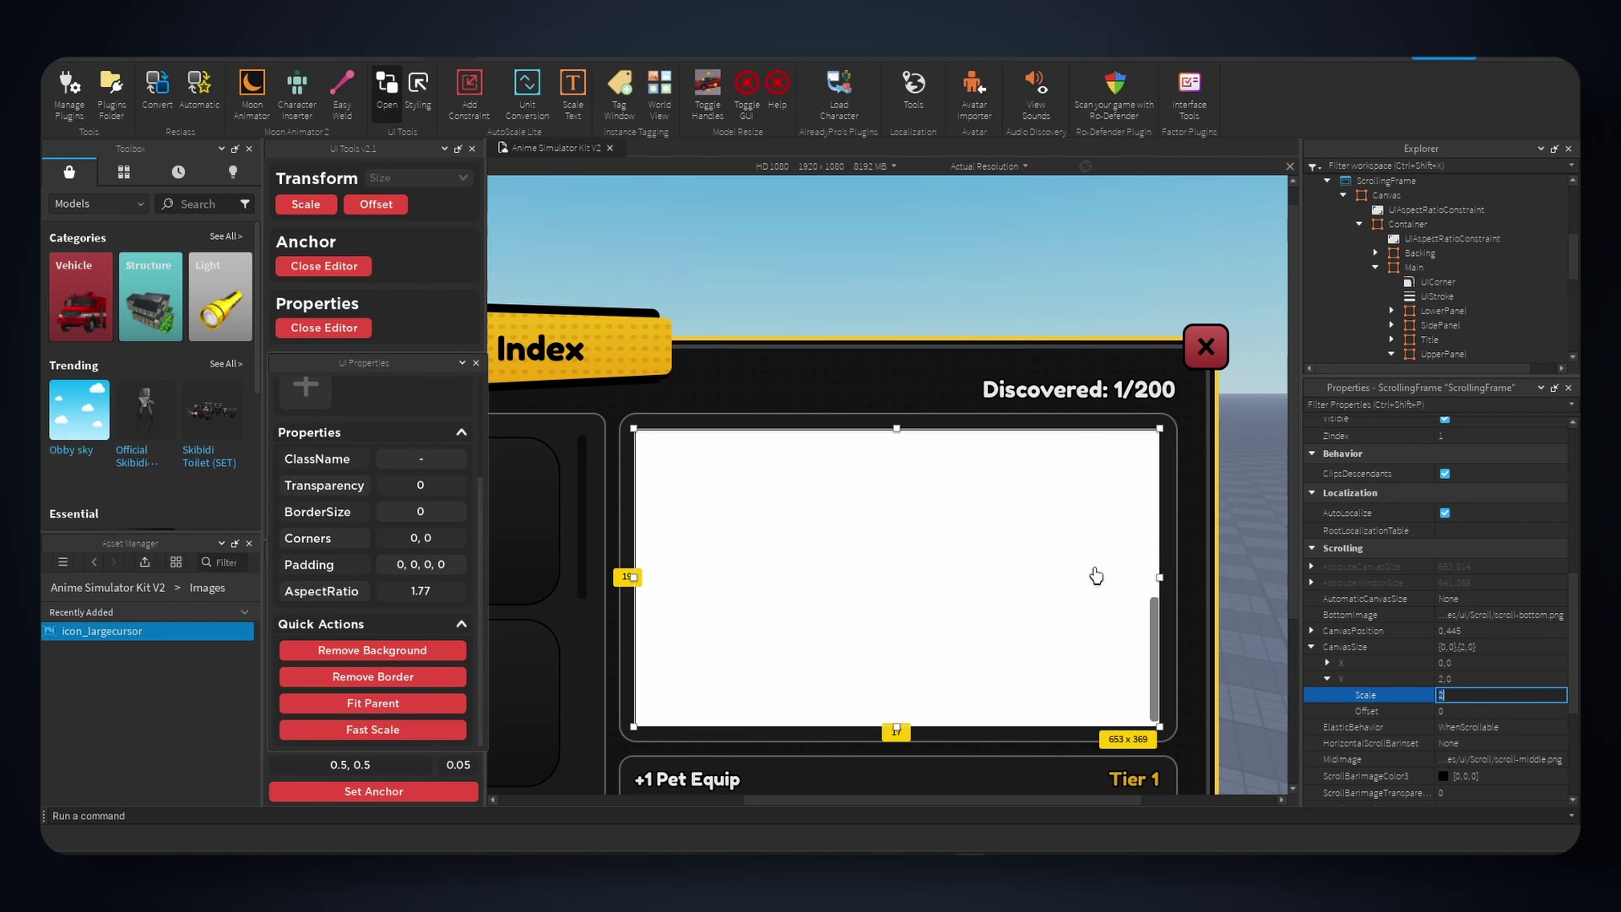
text(5)
key(Return)
scroll(1039, 582, down, 5)
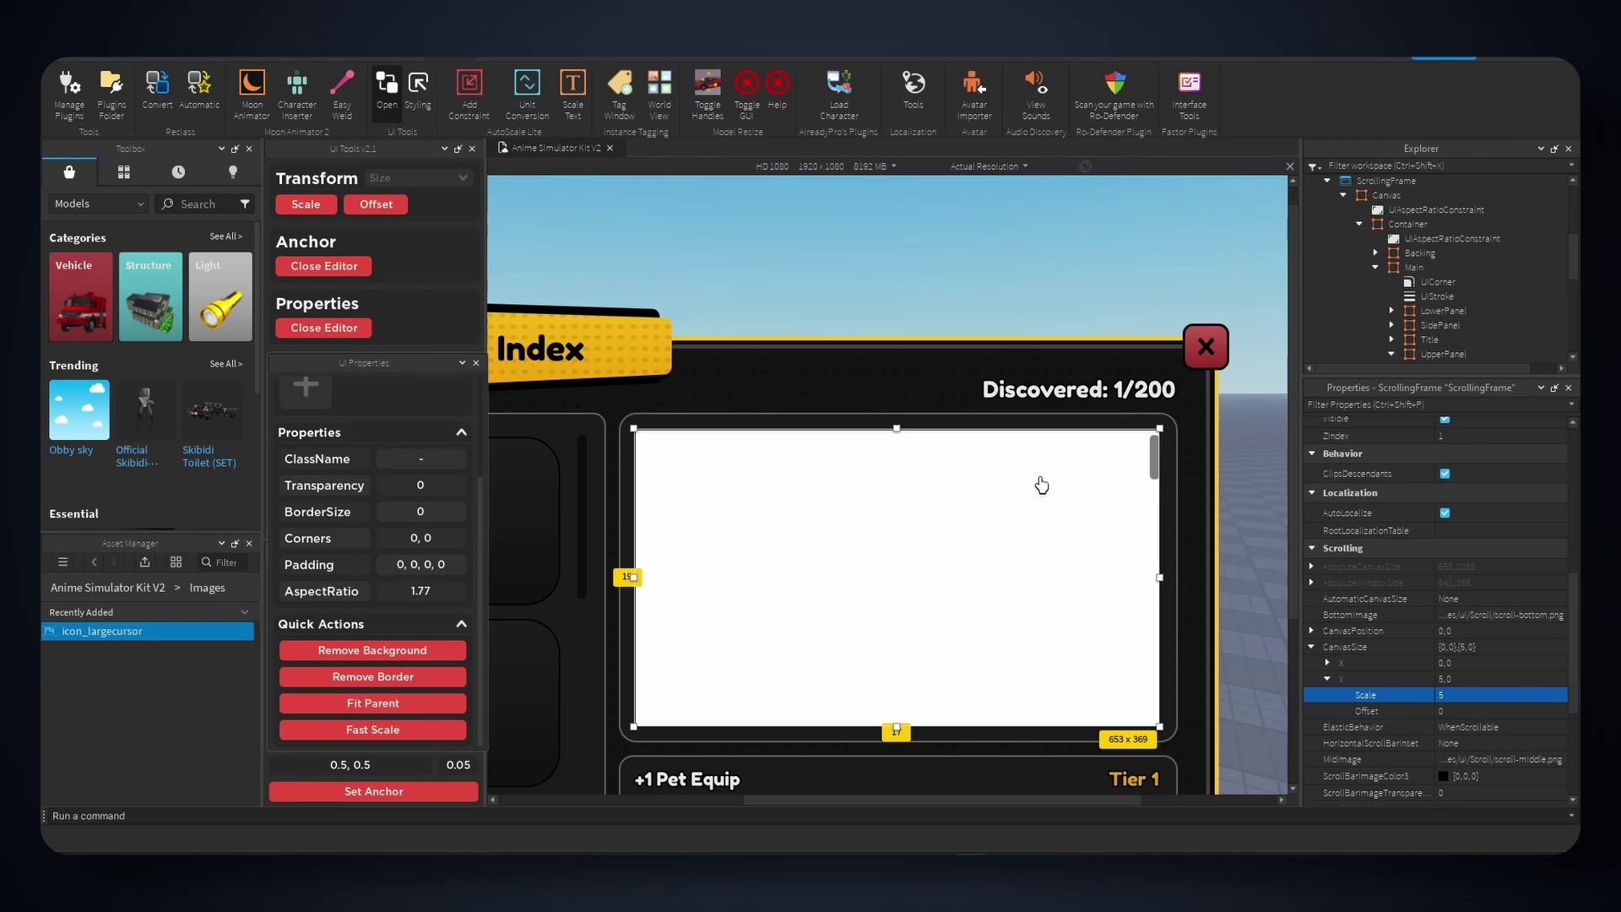
scroll(1128, 655, down, 4)
scroll(1078, 698, up, 10)
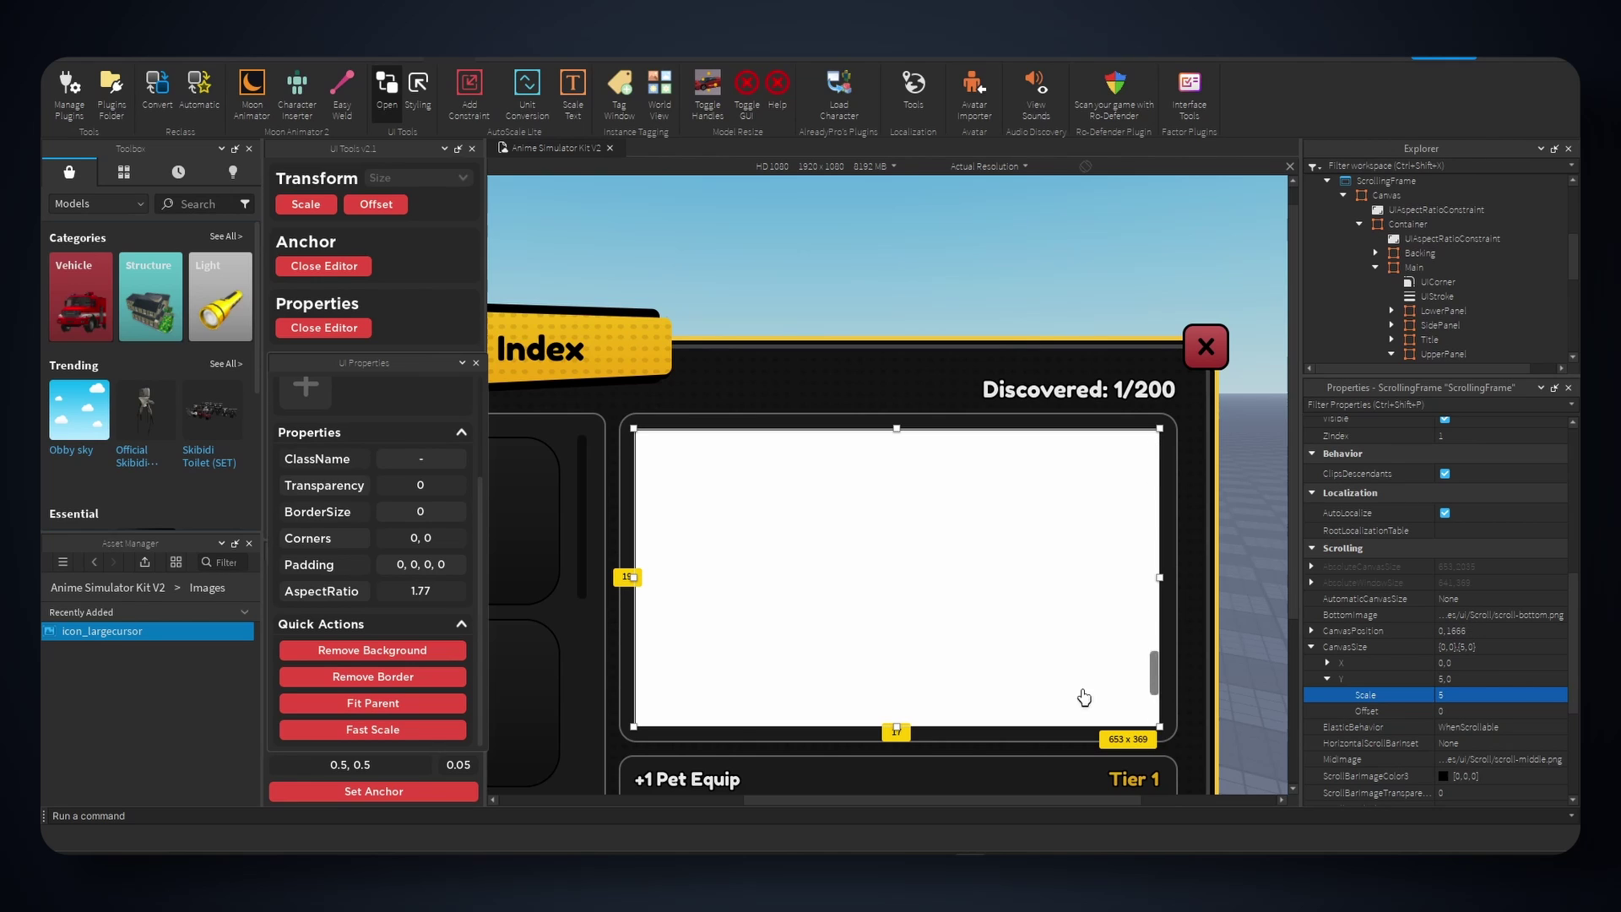
scroll(1114, 484, down, 2)
scroll(1104, 543, up, 4)
- Set the ScrollingFrame's CanvasSize Y Scale back to 2
click(1503, 695)
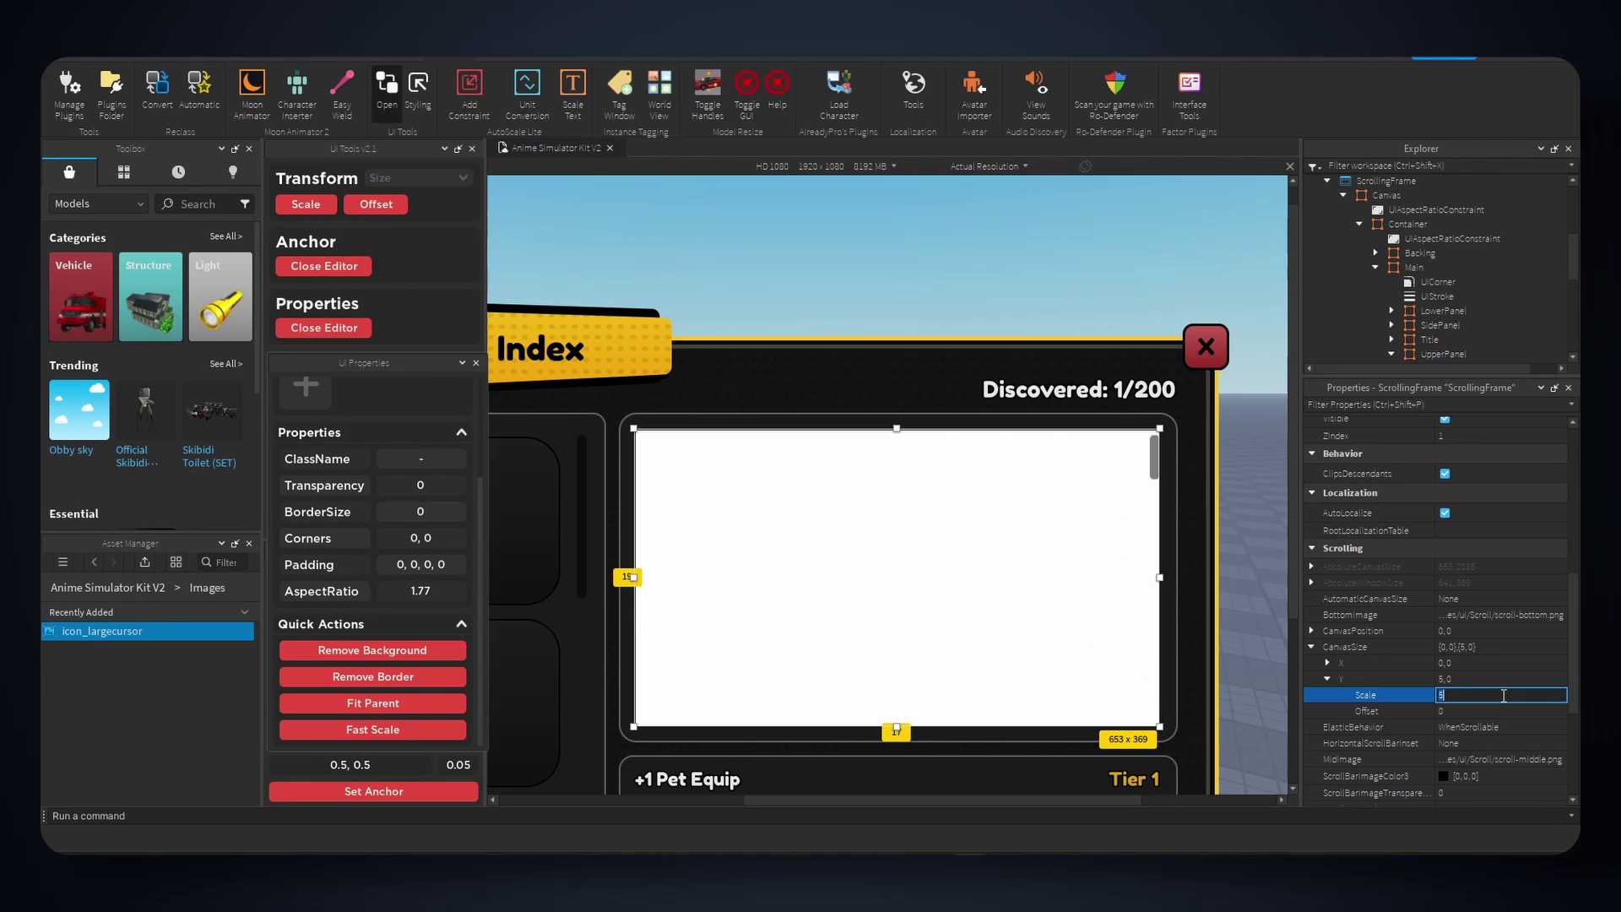
key(Return)
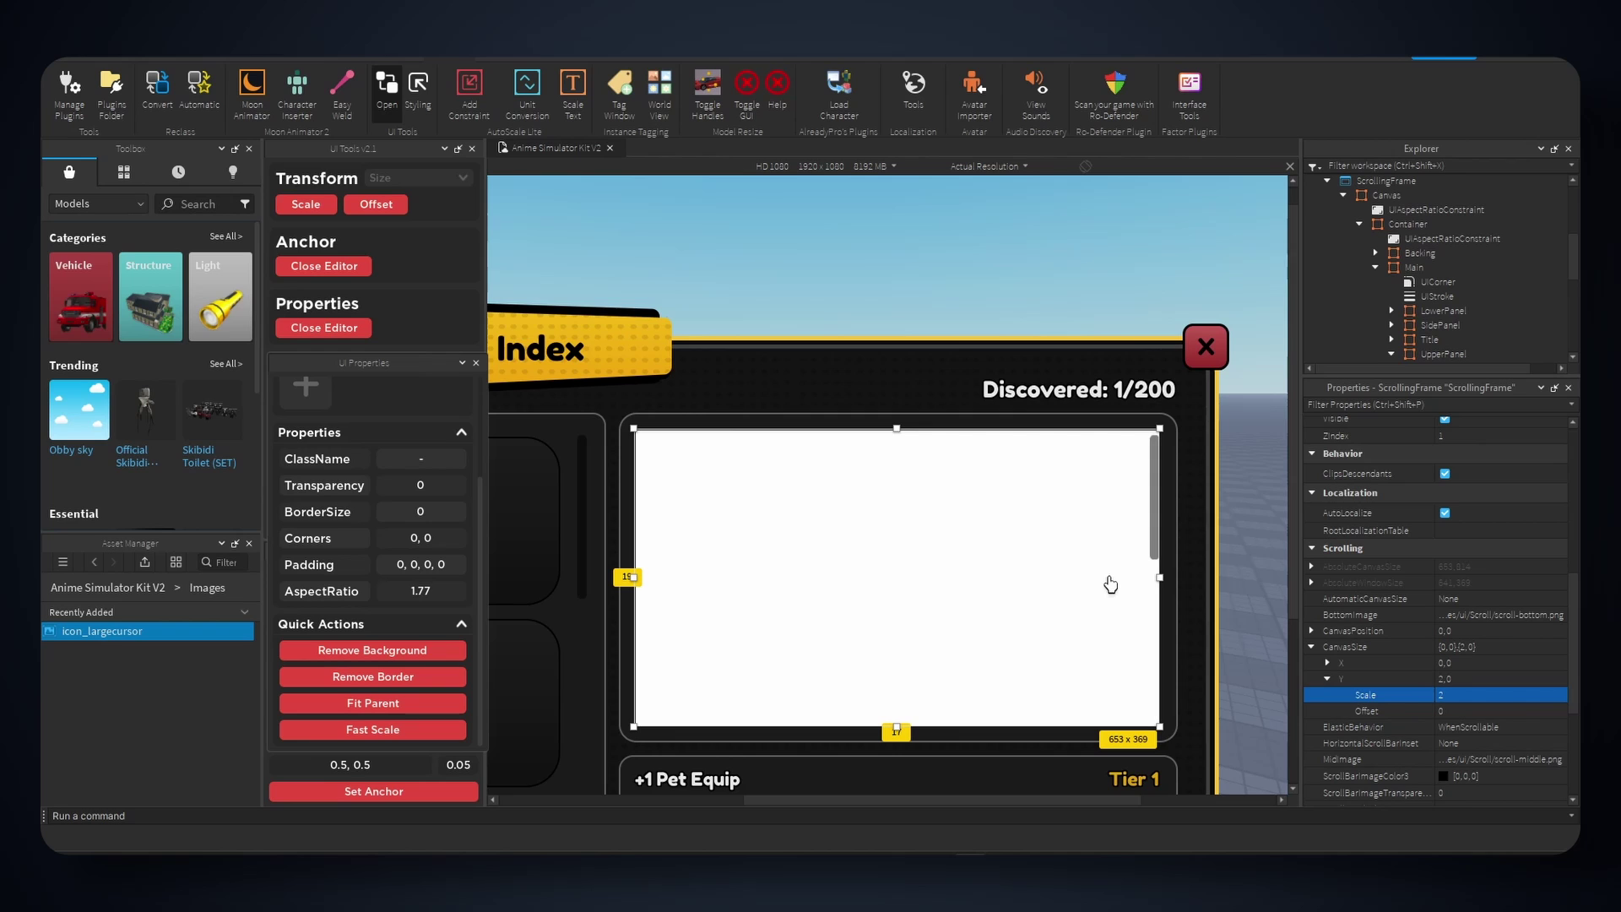
- Change the ScrollingFrame's BackgroundColor3 to red, 255, 0, 4
scroll(1435, 608, up, 10)
click(1443, 599)
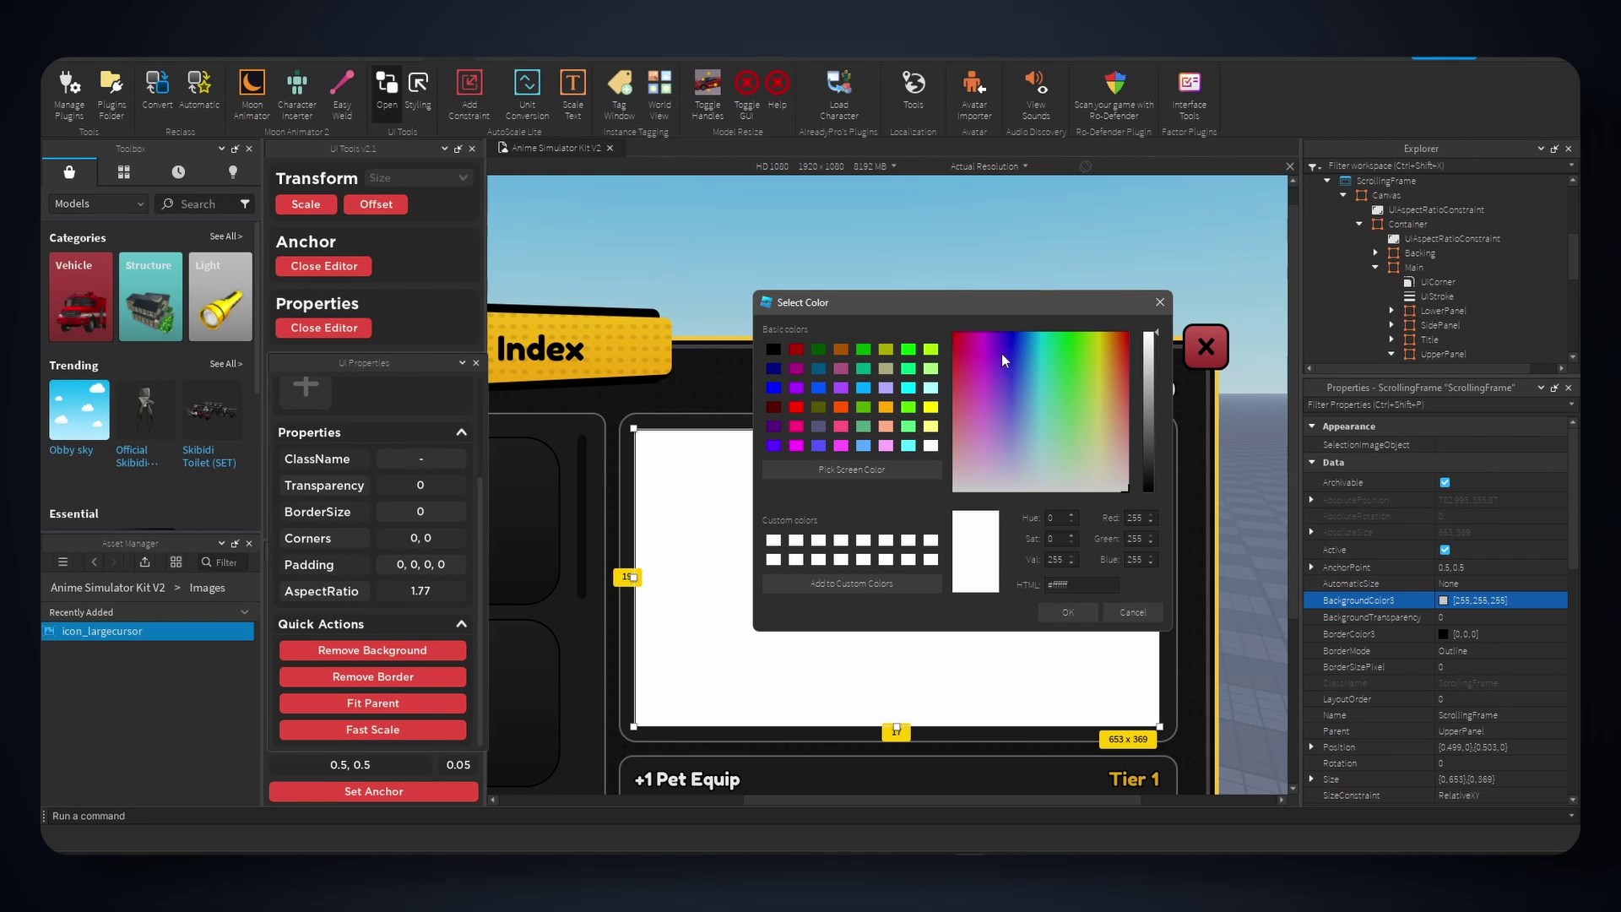
drag(1011, 350, 954, 333)
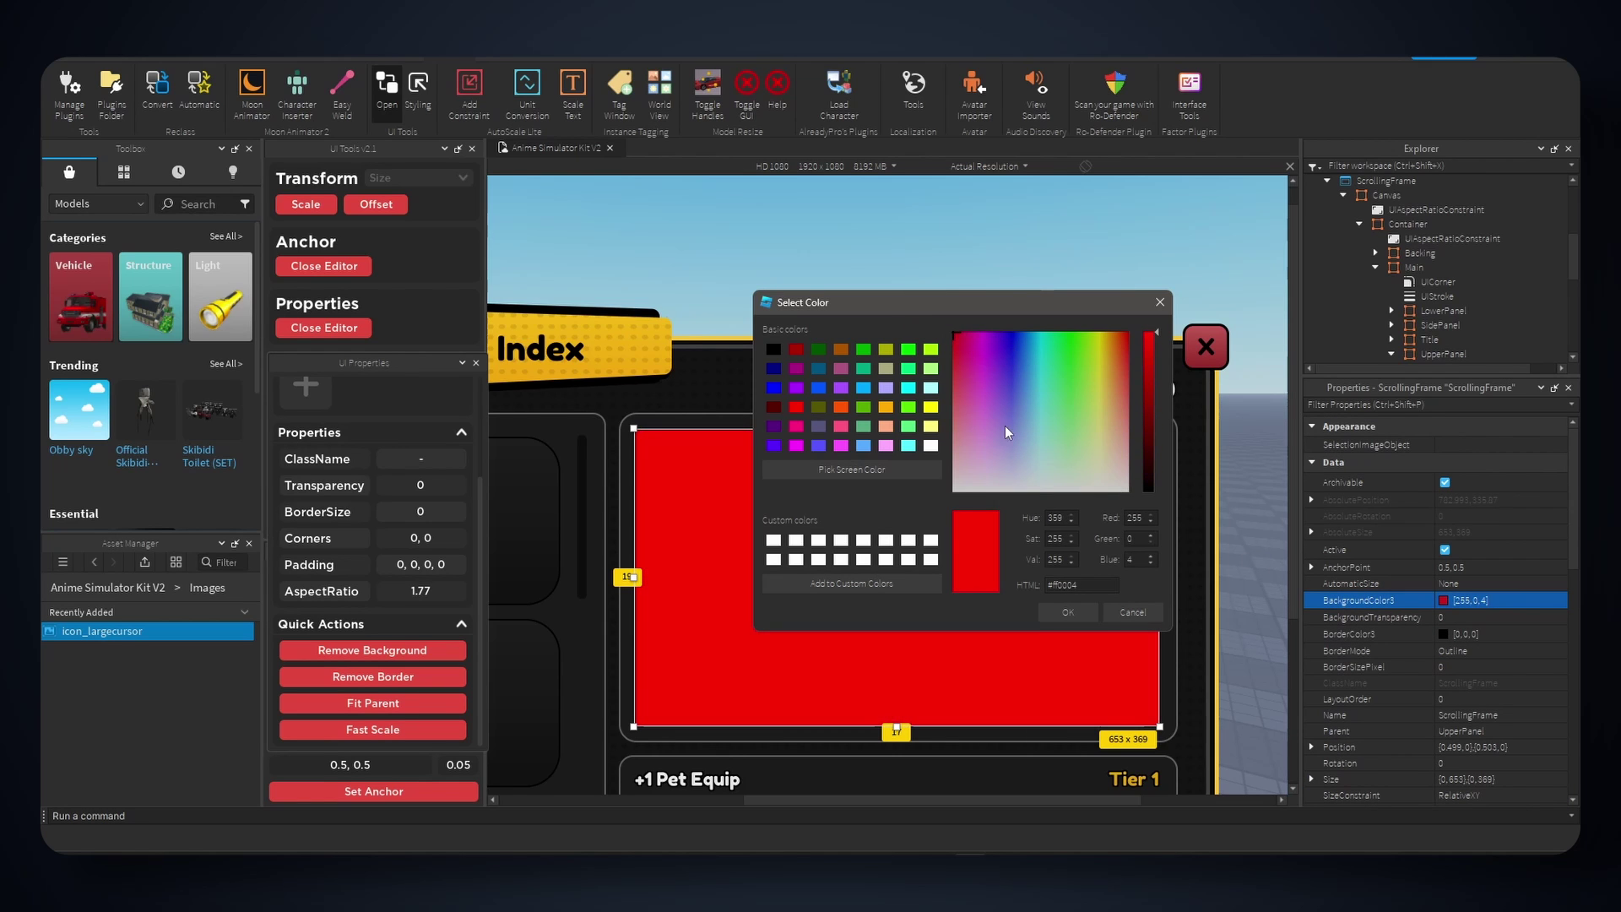
click(1068, 612)
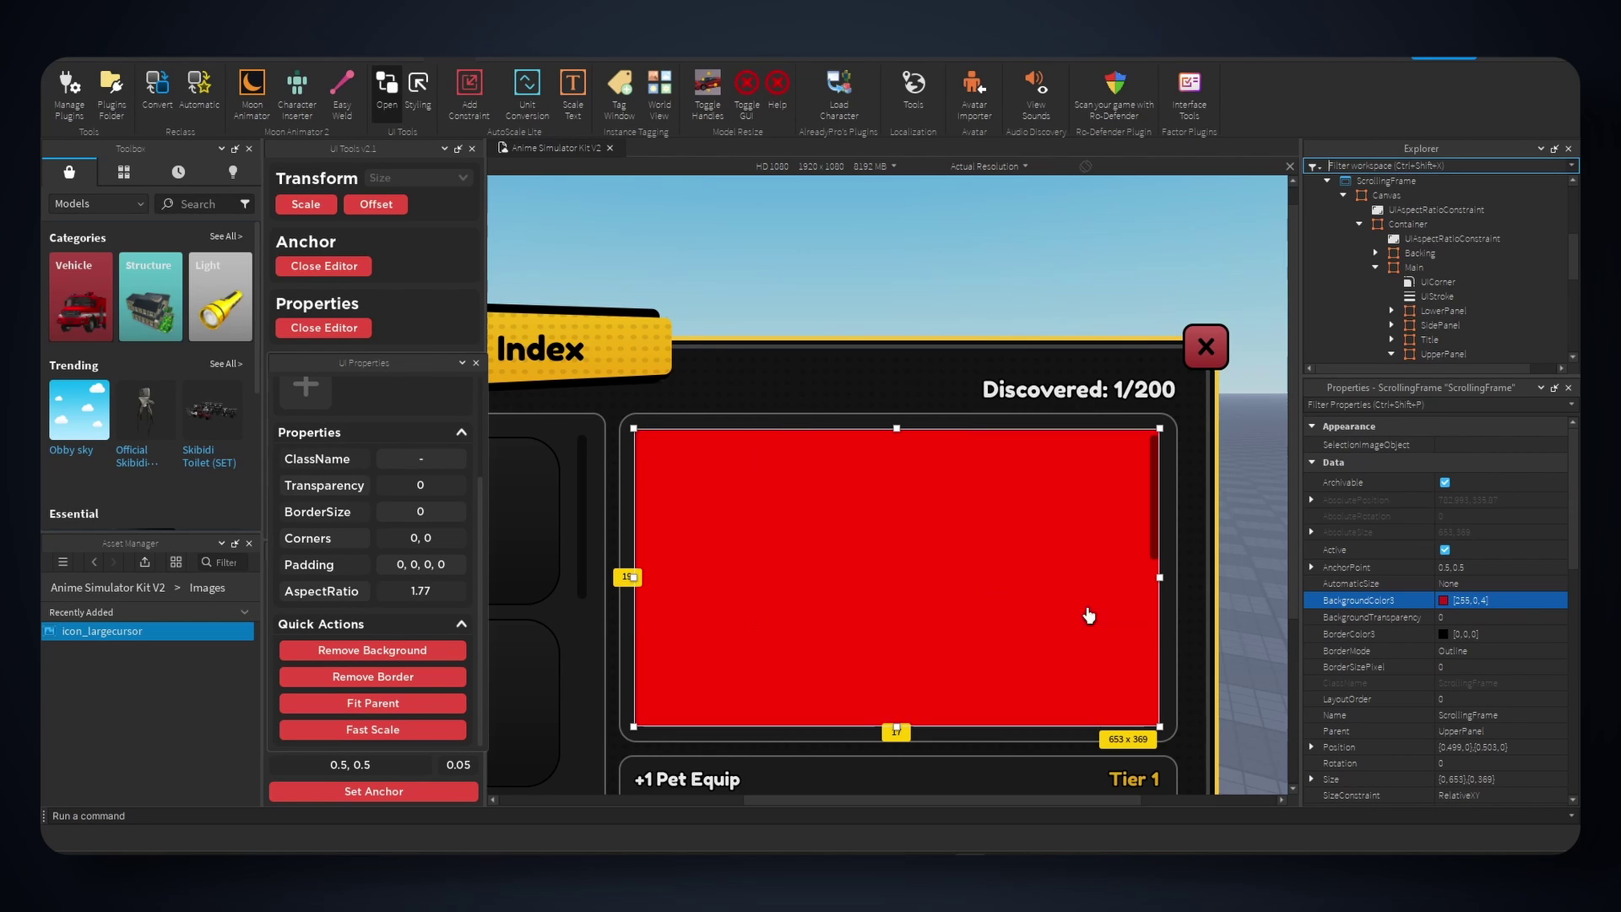
- Set the ScrollingFrame's BackgroundTransparency to 0.7
click(1467, 617)
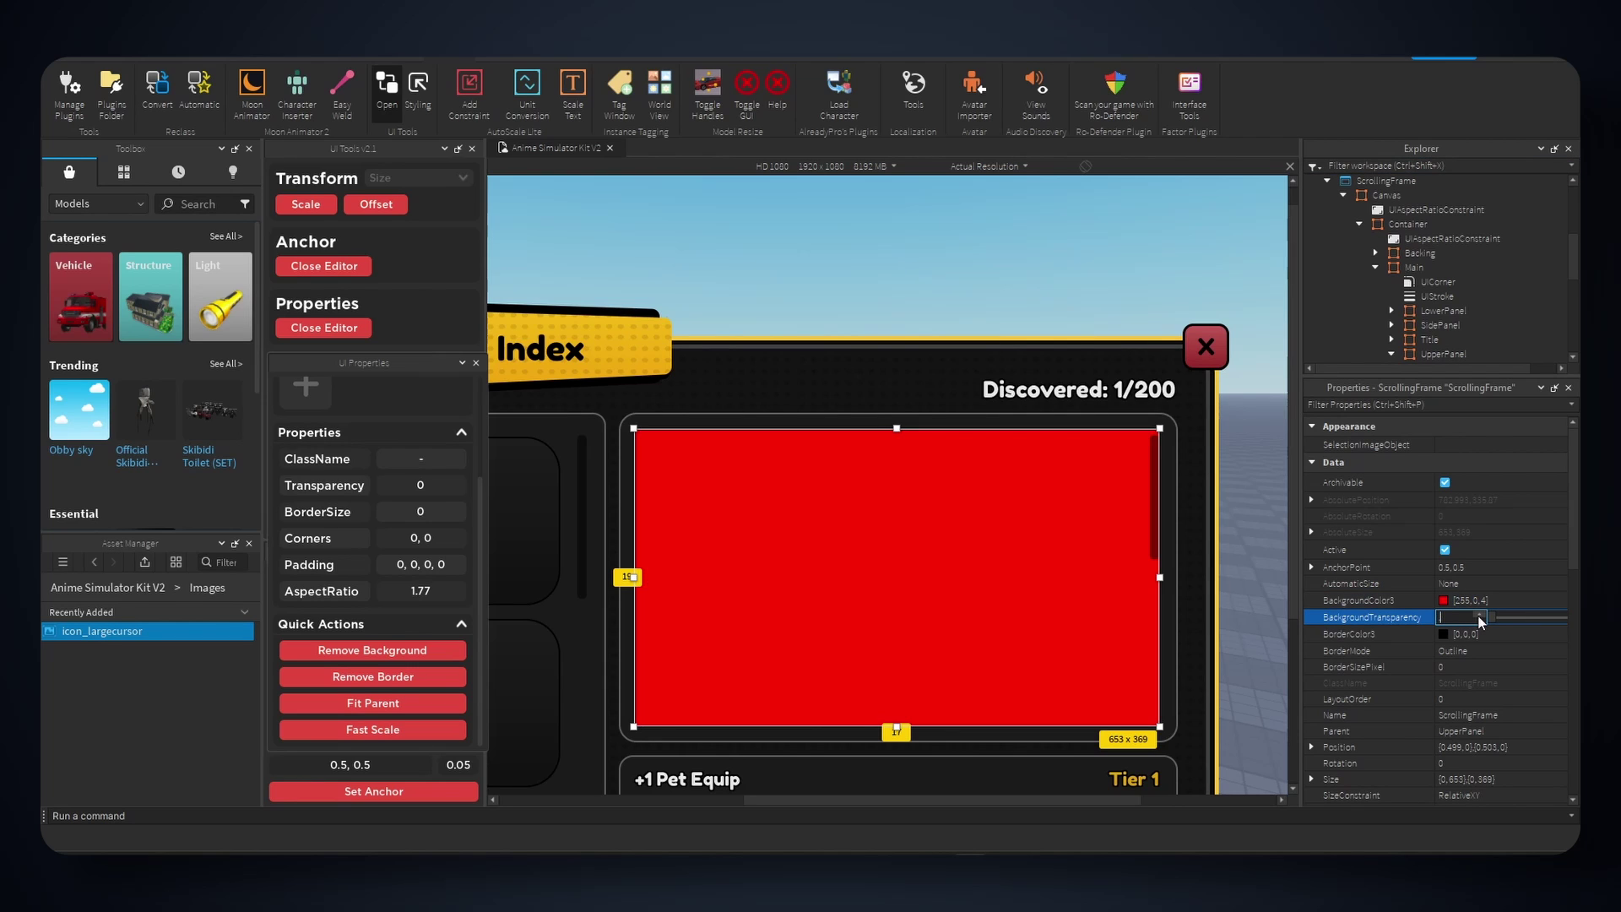
text(0.7)
key(Return)
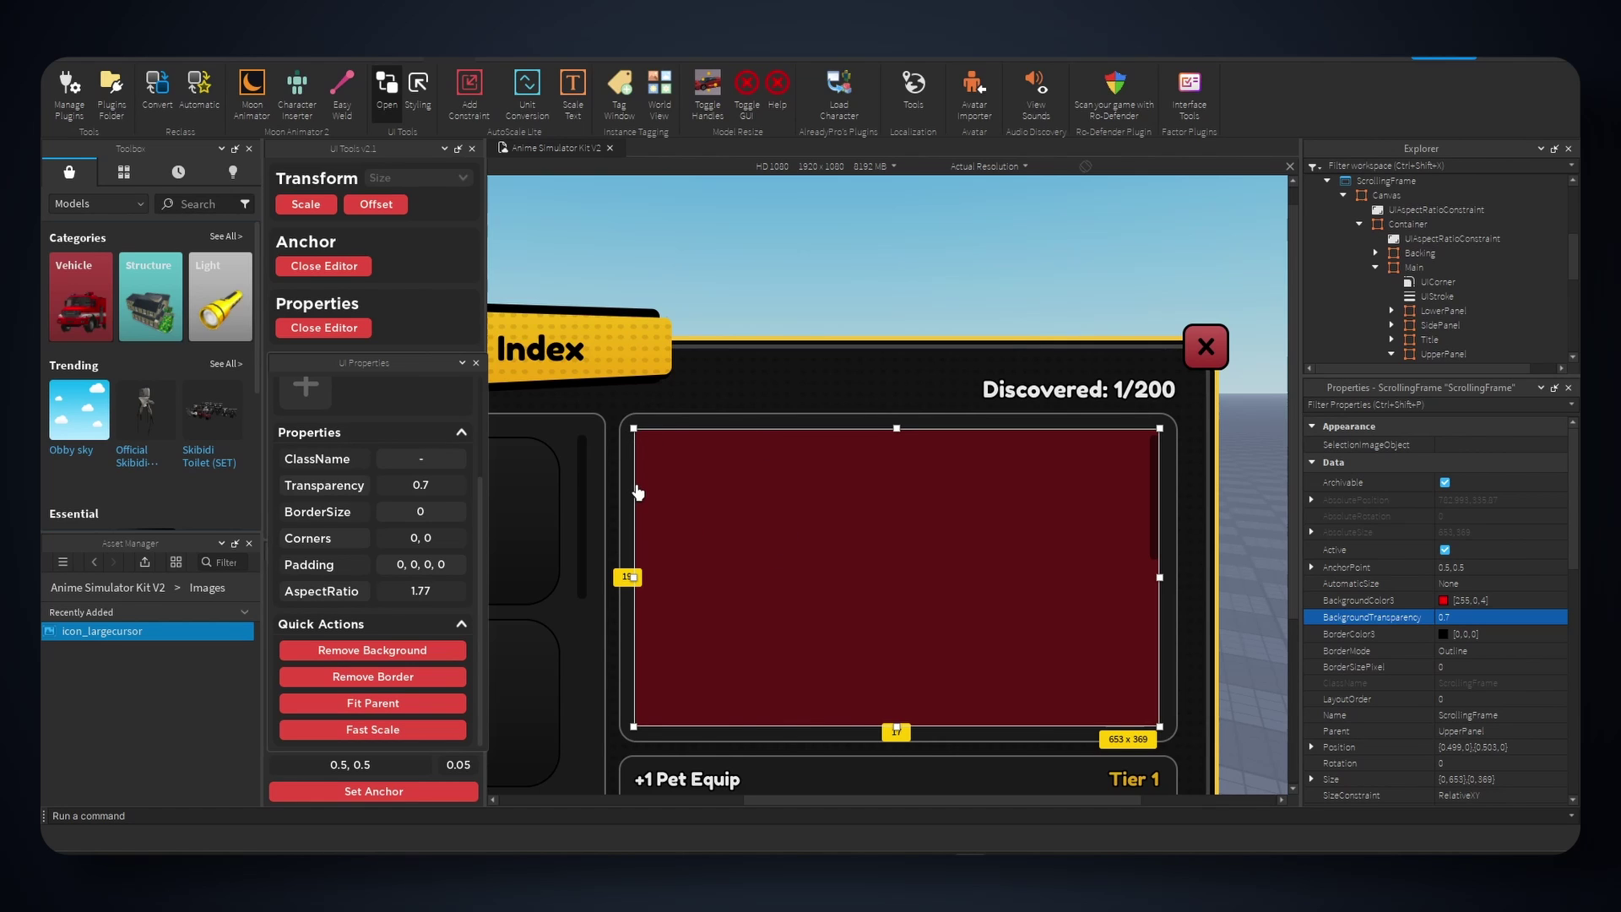
- Insert a Frame and a UIGridLayout into the ScrollingFrame under UpperPanel
scroll(1559, 293, down, 3)
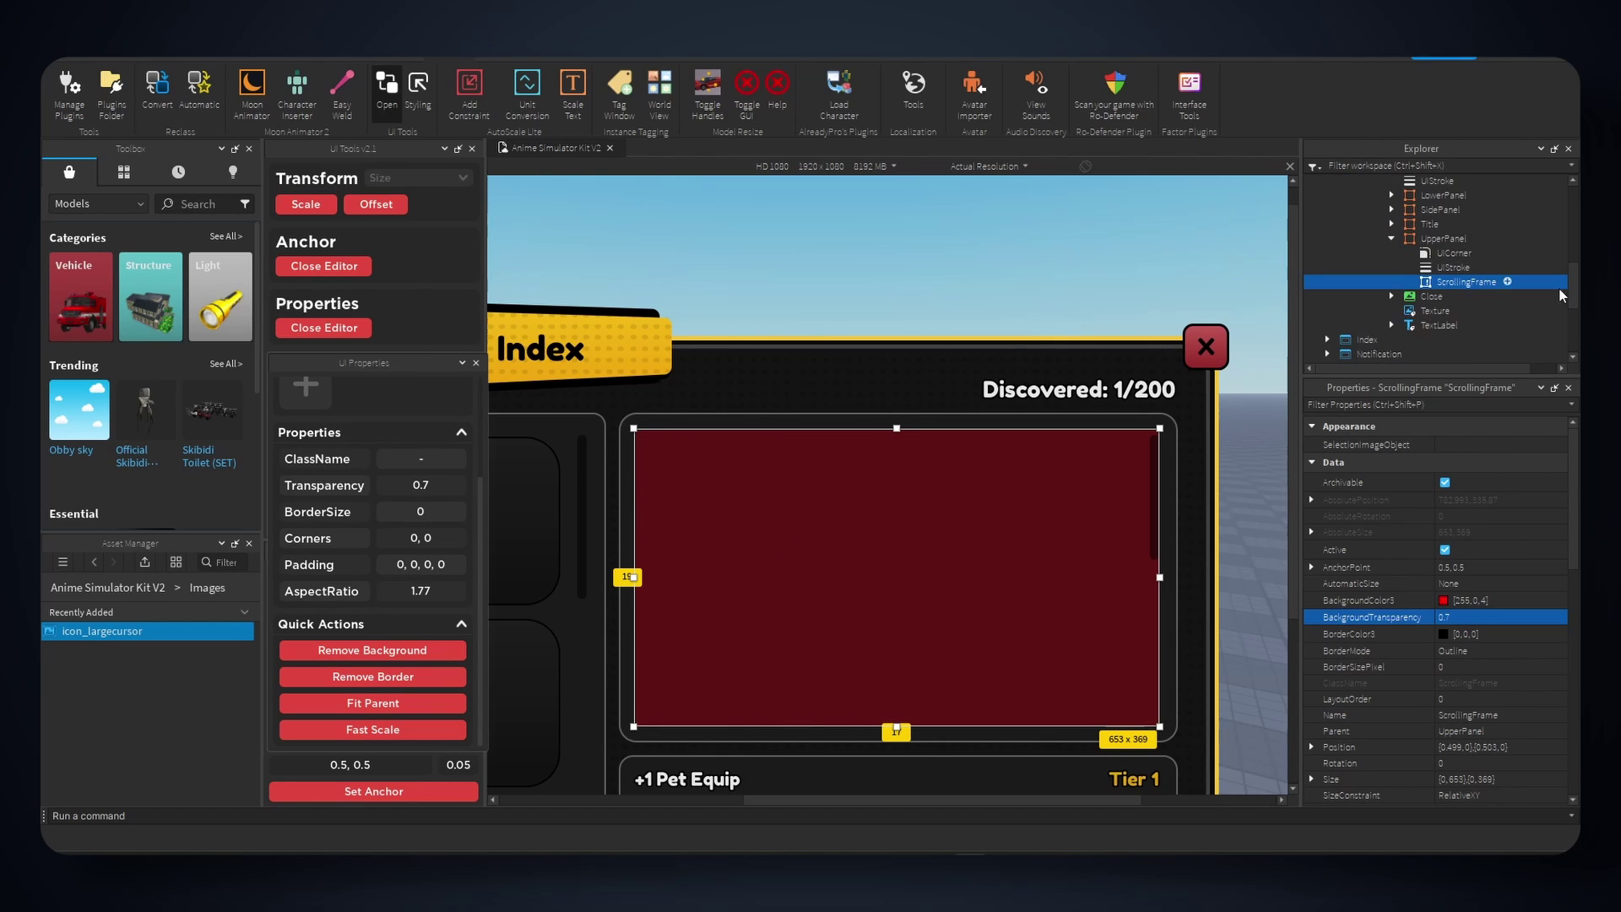
click(1507, 283)
text(fra)
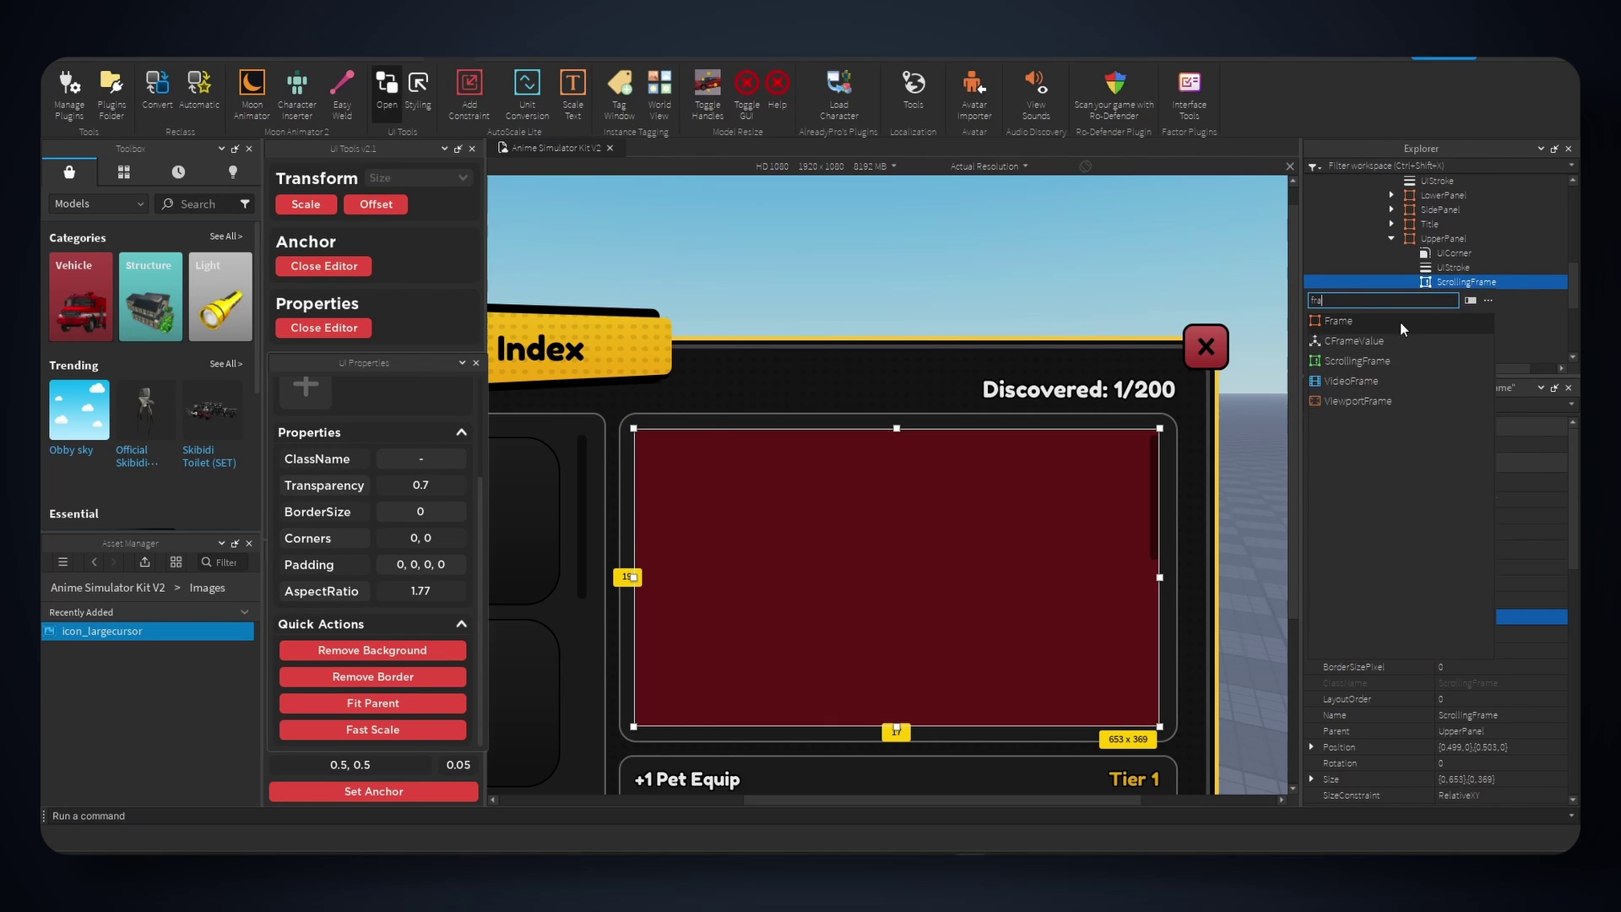
click(1400, 322)
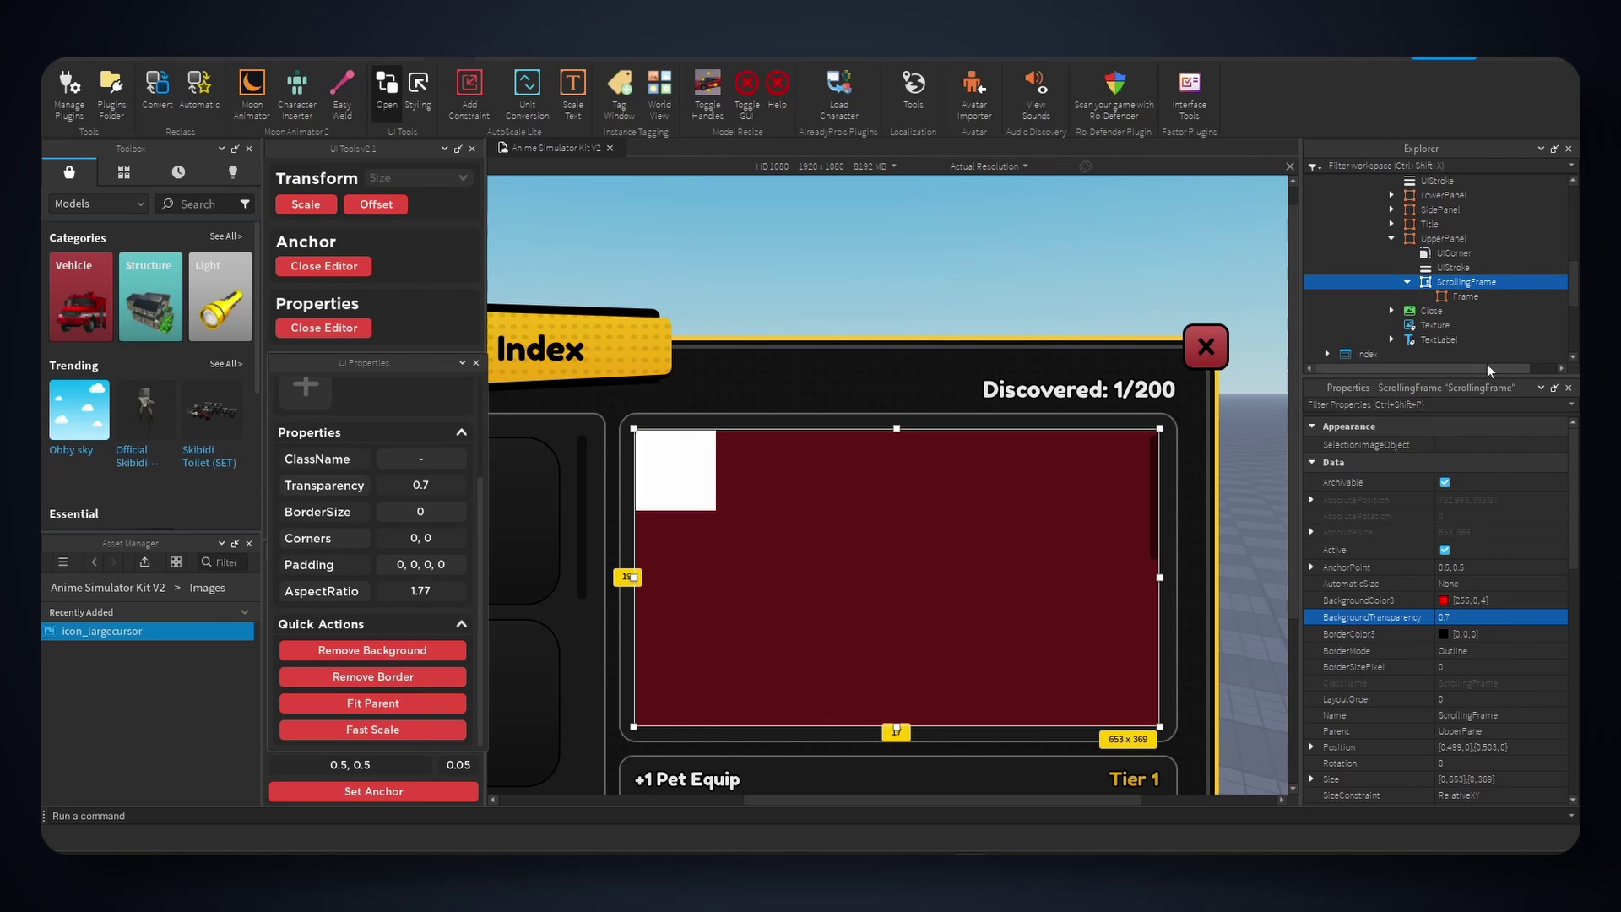
click(1507, 282)
text(uigrid)
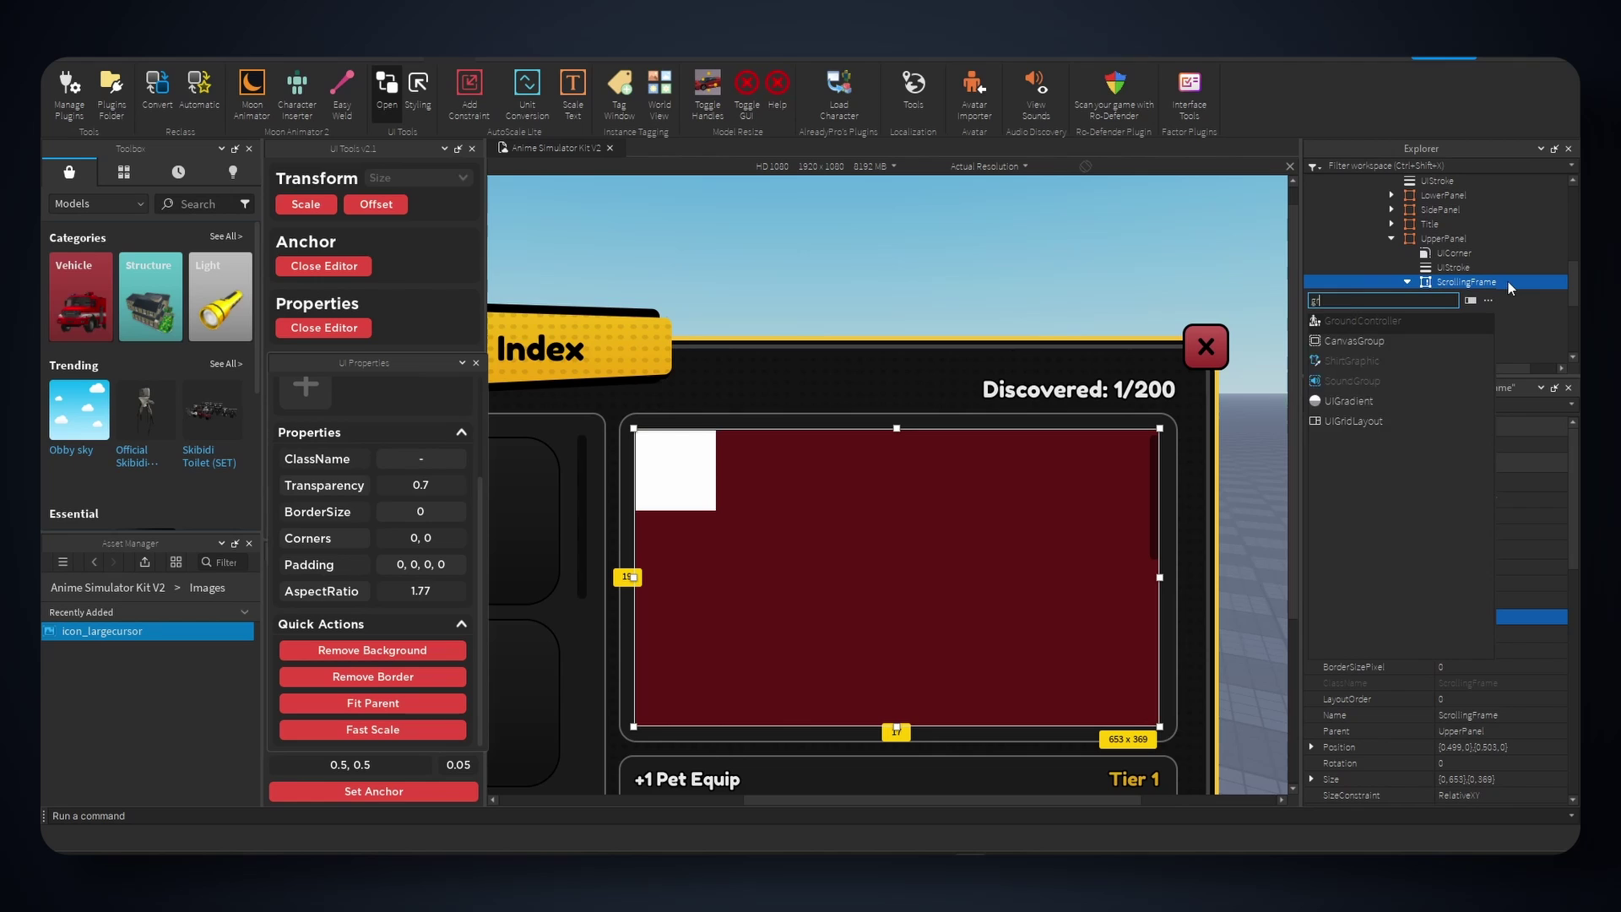
key(Return)
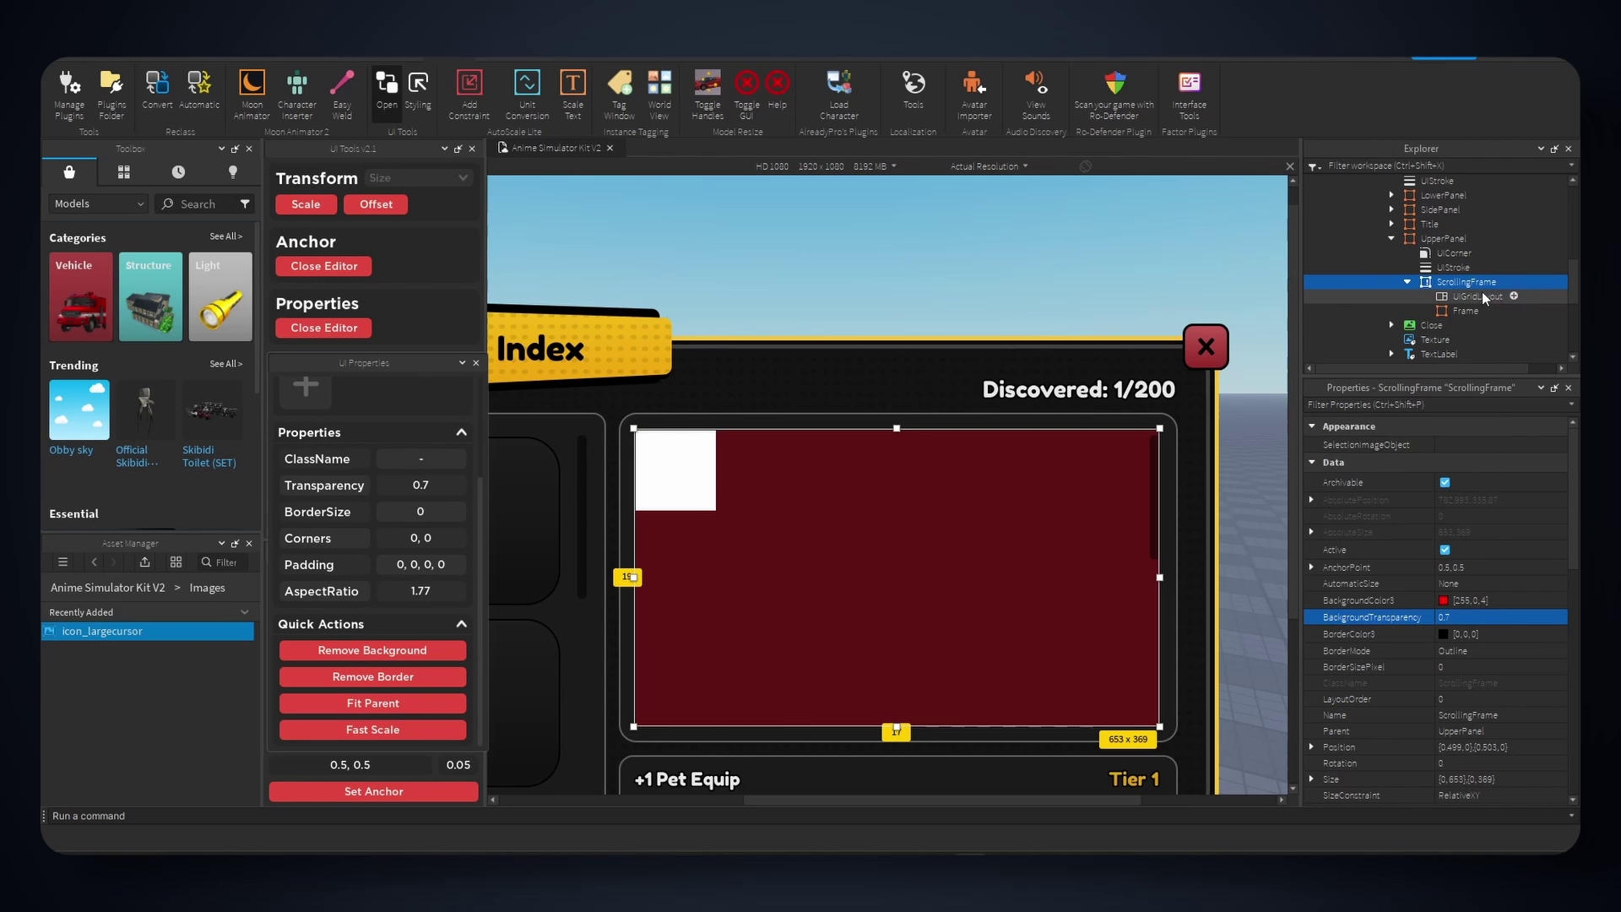
- Add a UICorner to the new Frame and set its CornerRadius to Scale 0.1 and Offset 0
click(1469, 312)
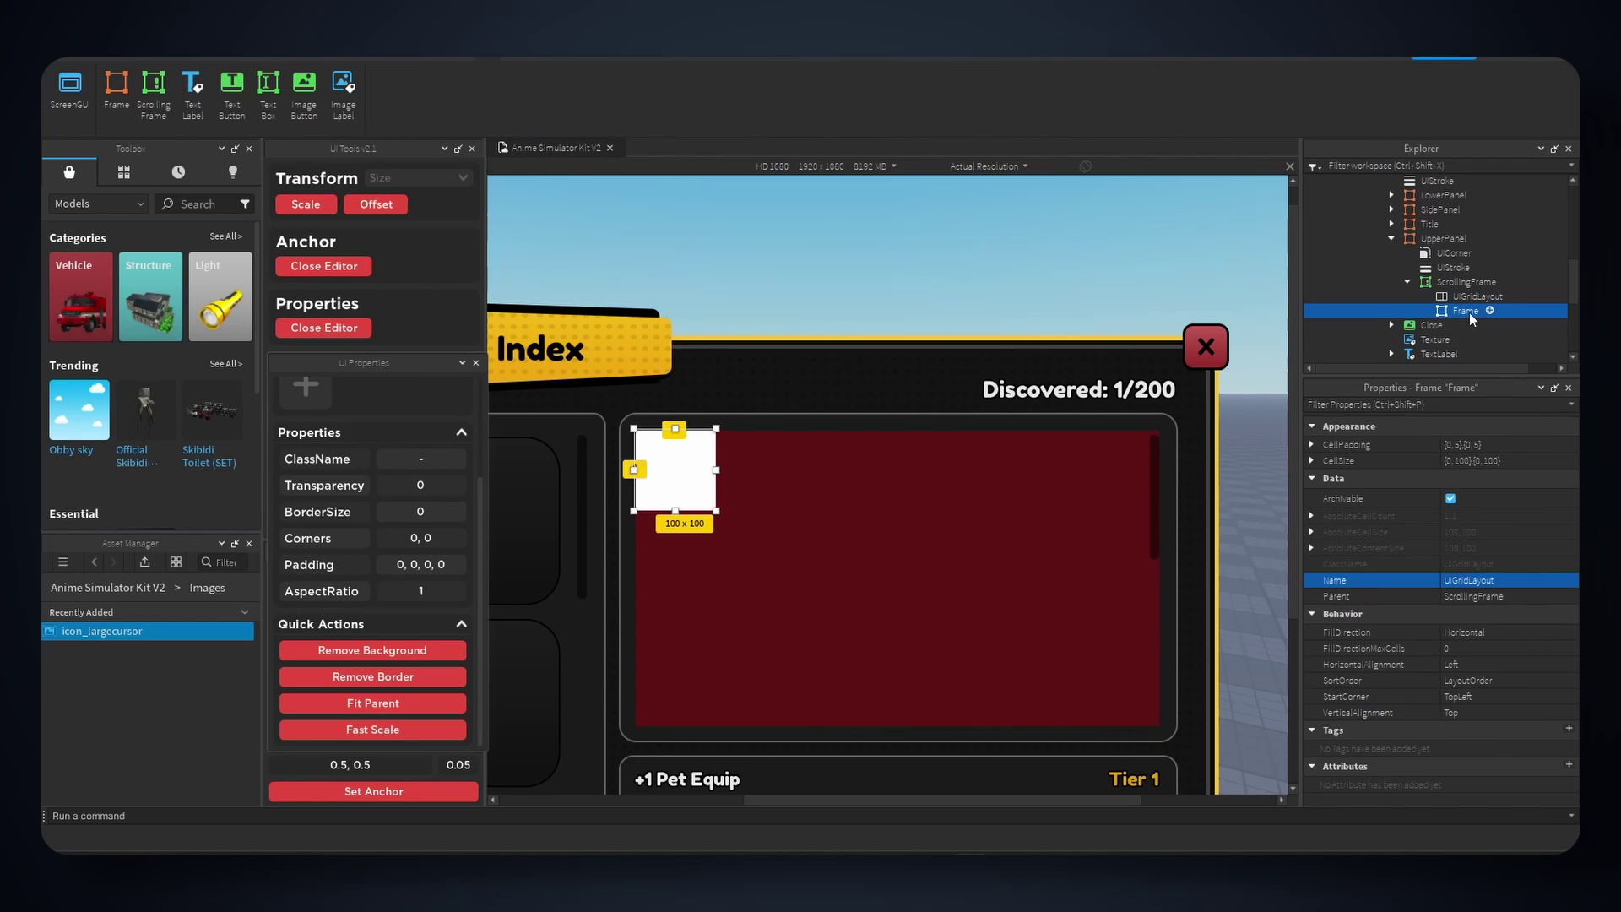
click(1489, 310)
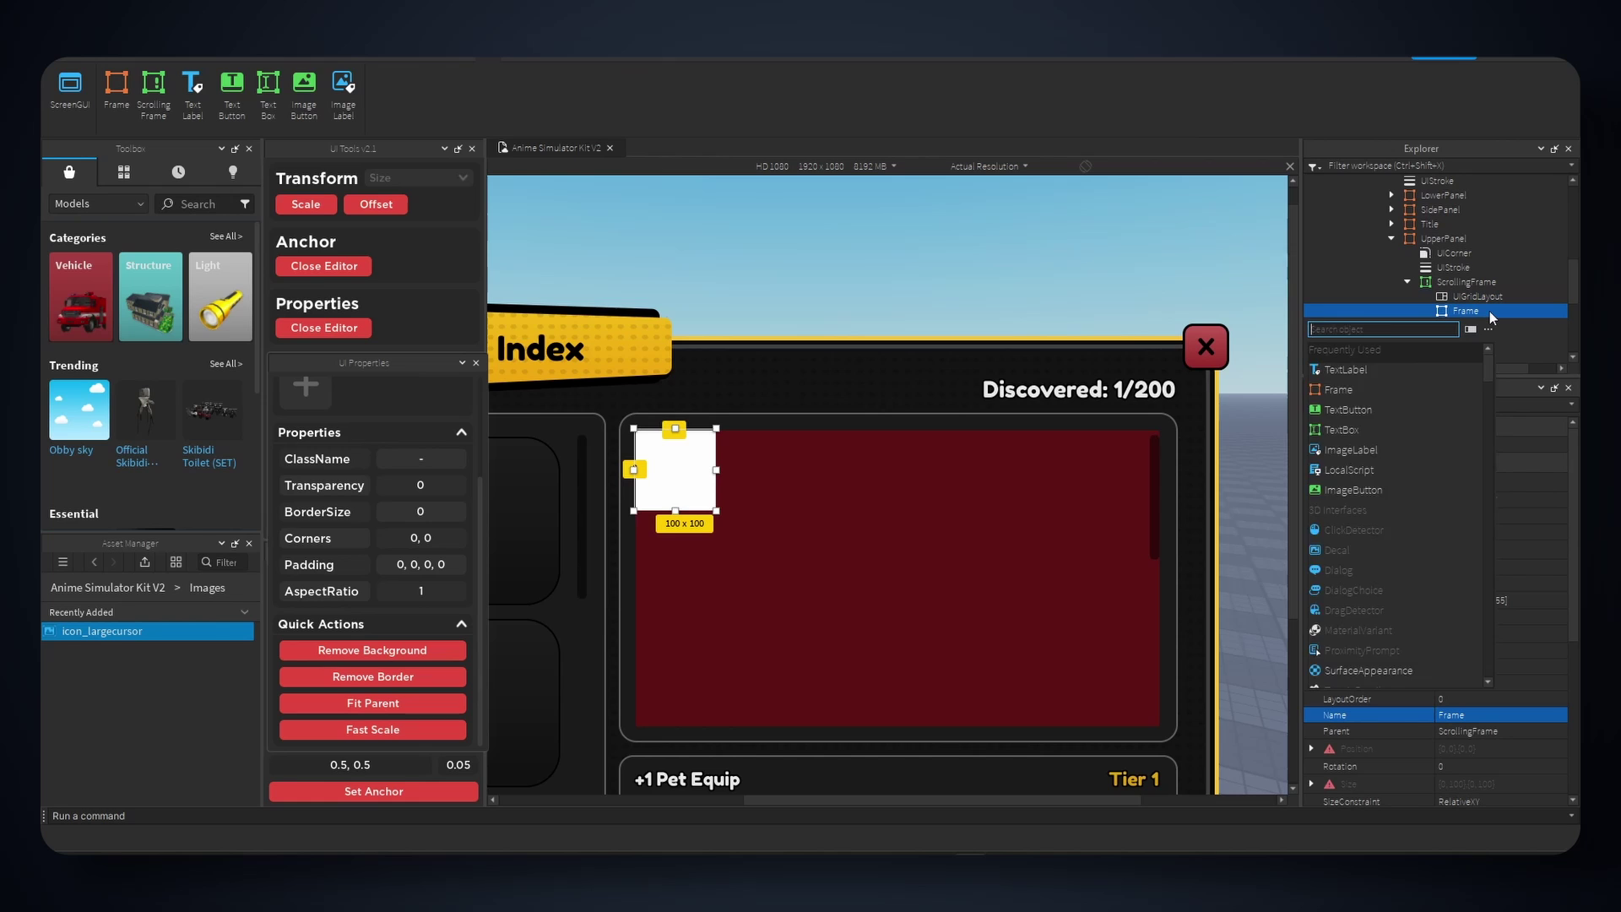
text(uicor)
key(Return)
click(1311, 445)
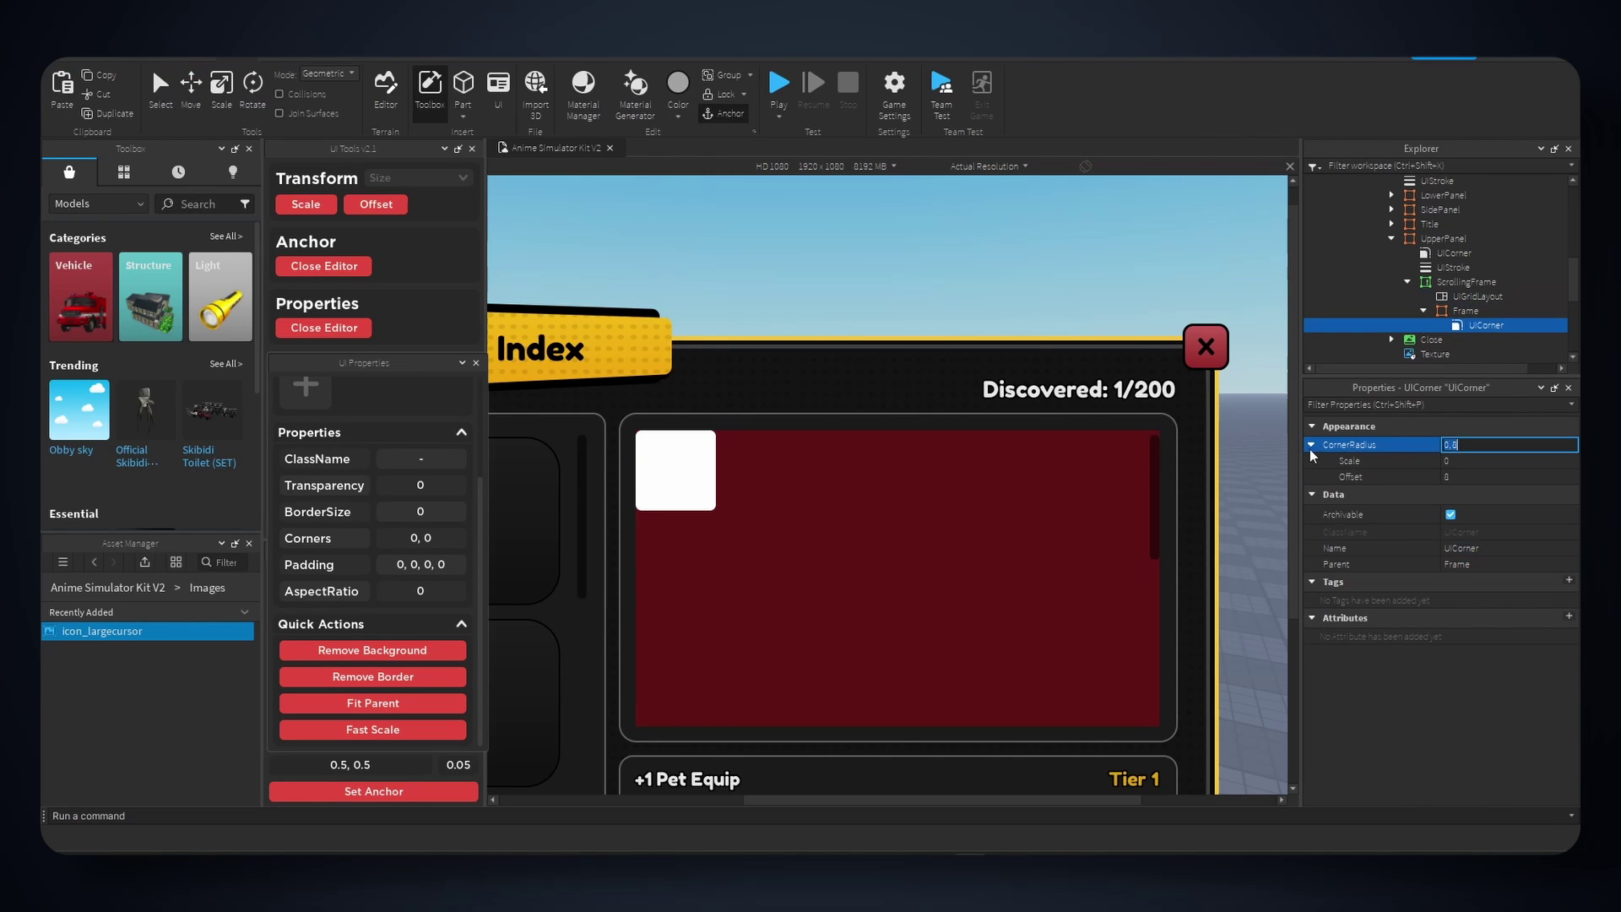
click(1466, 460)
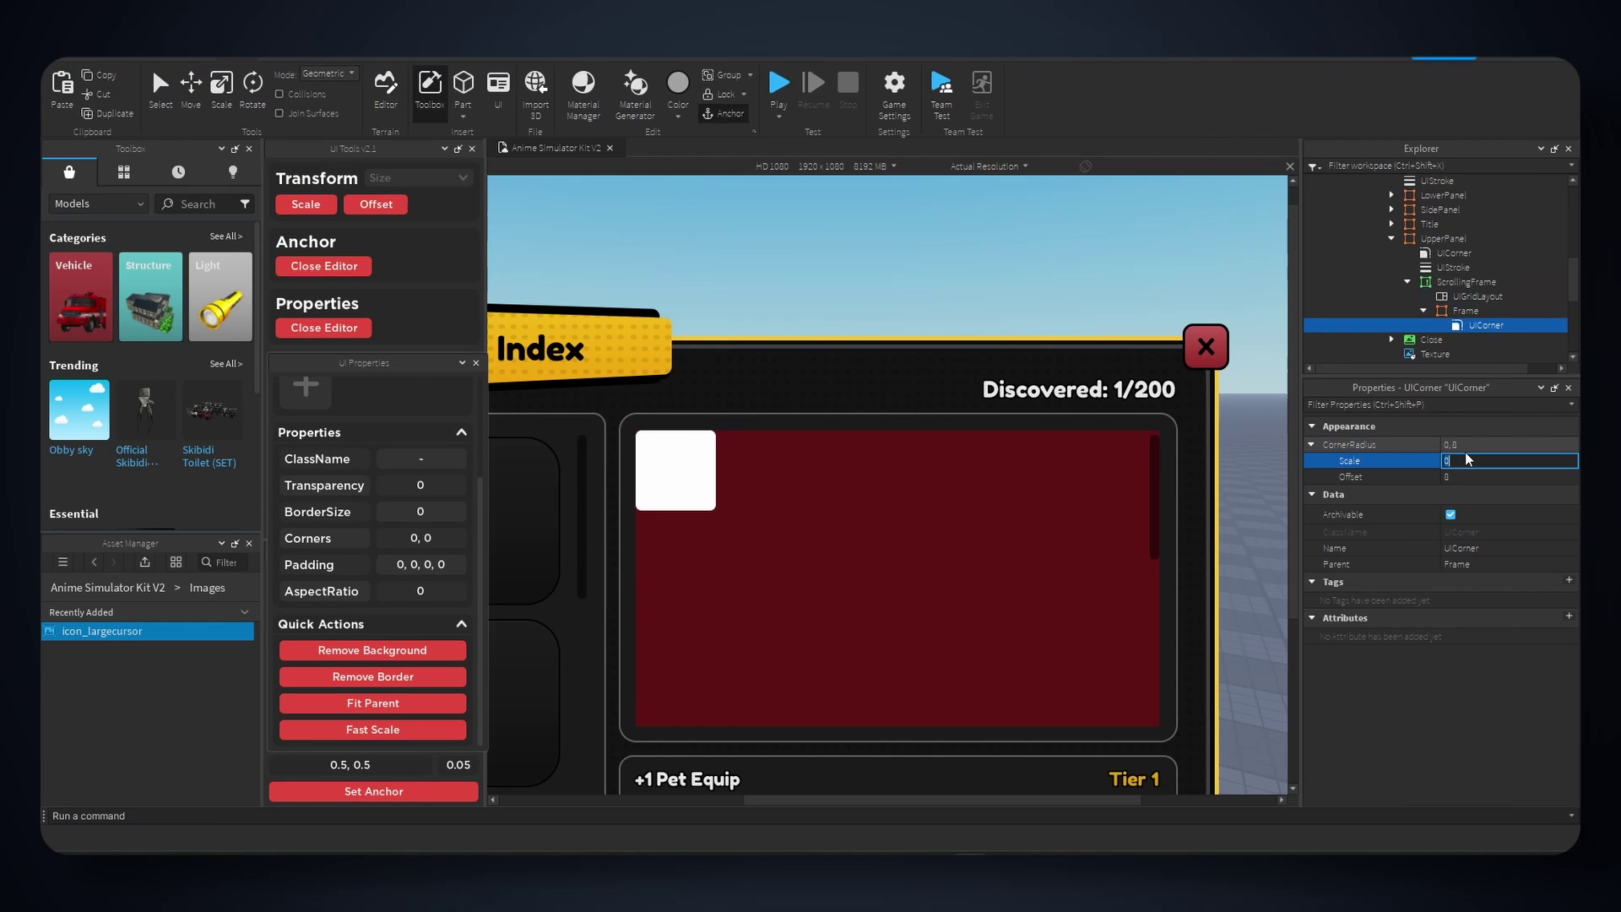
text(0.1)
key(Return)
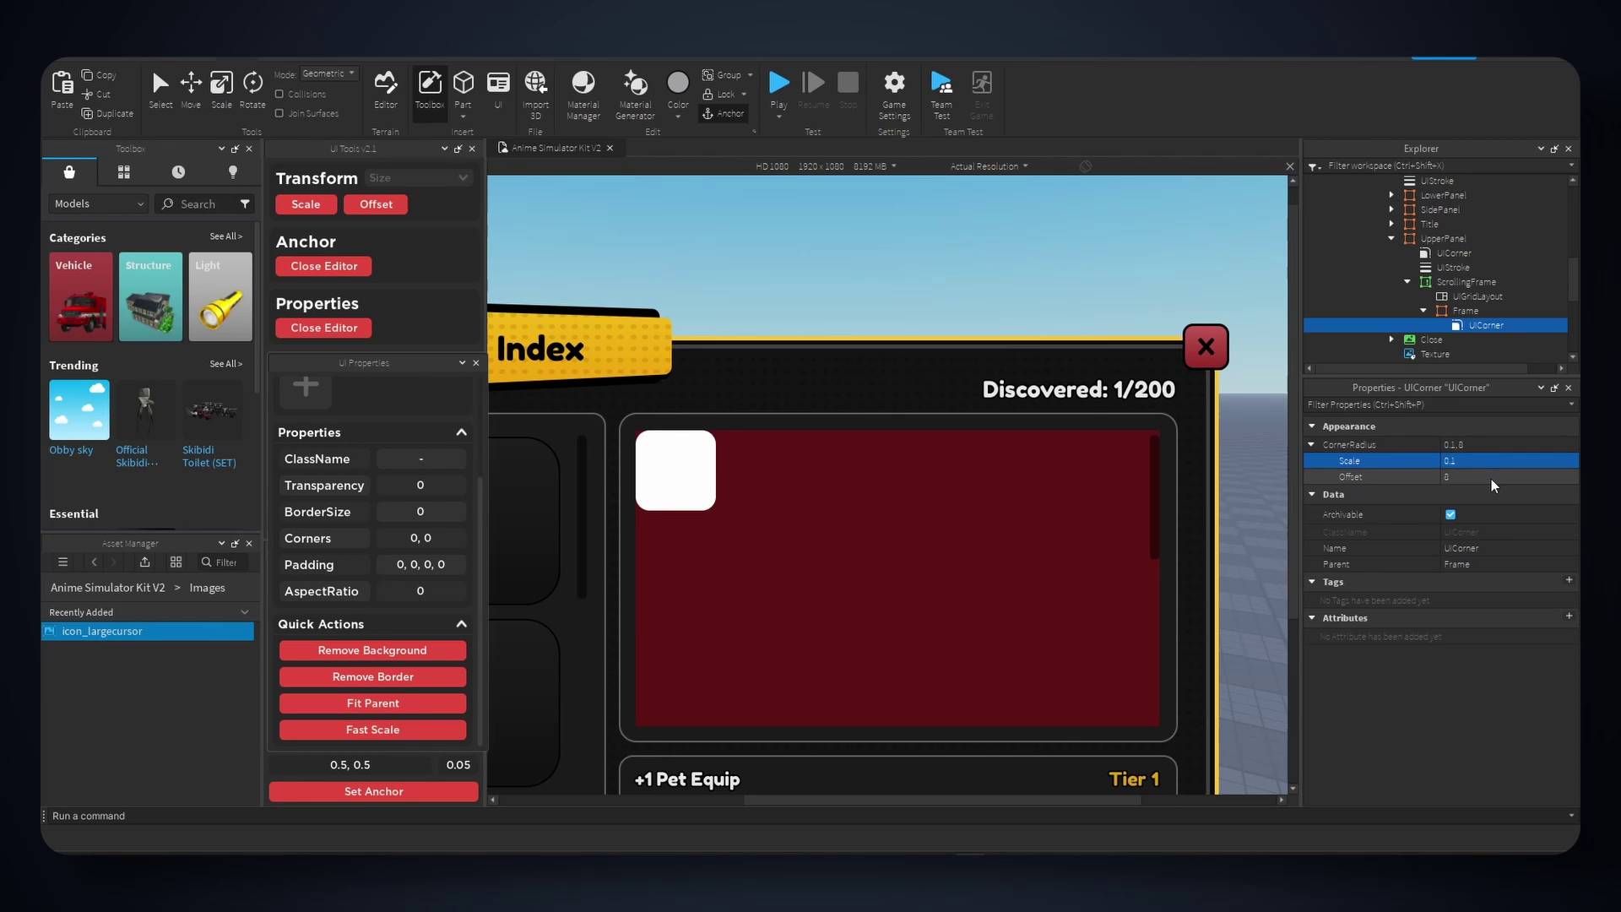
click(1492, 477)
key(Return)
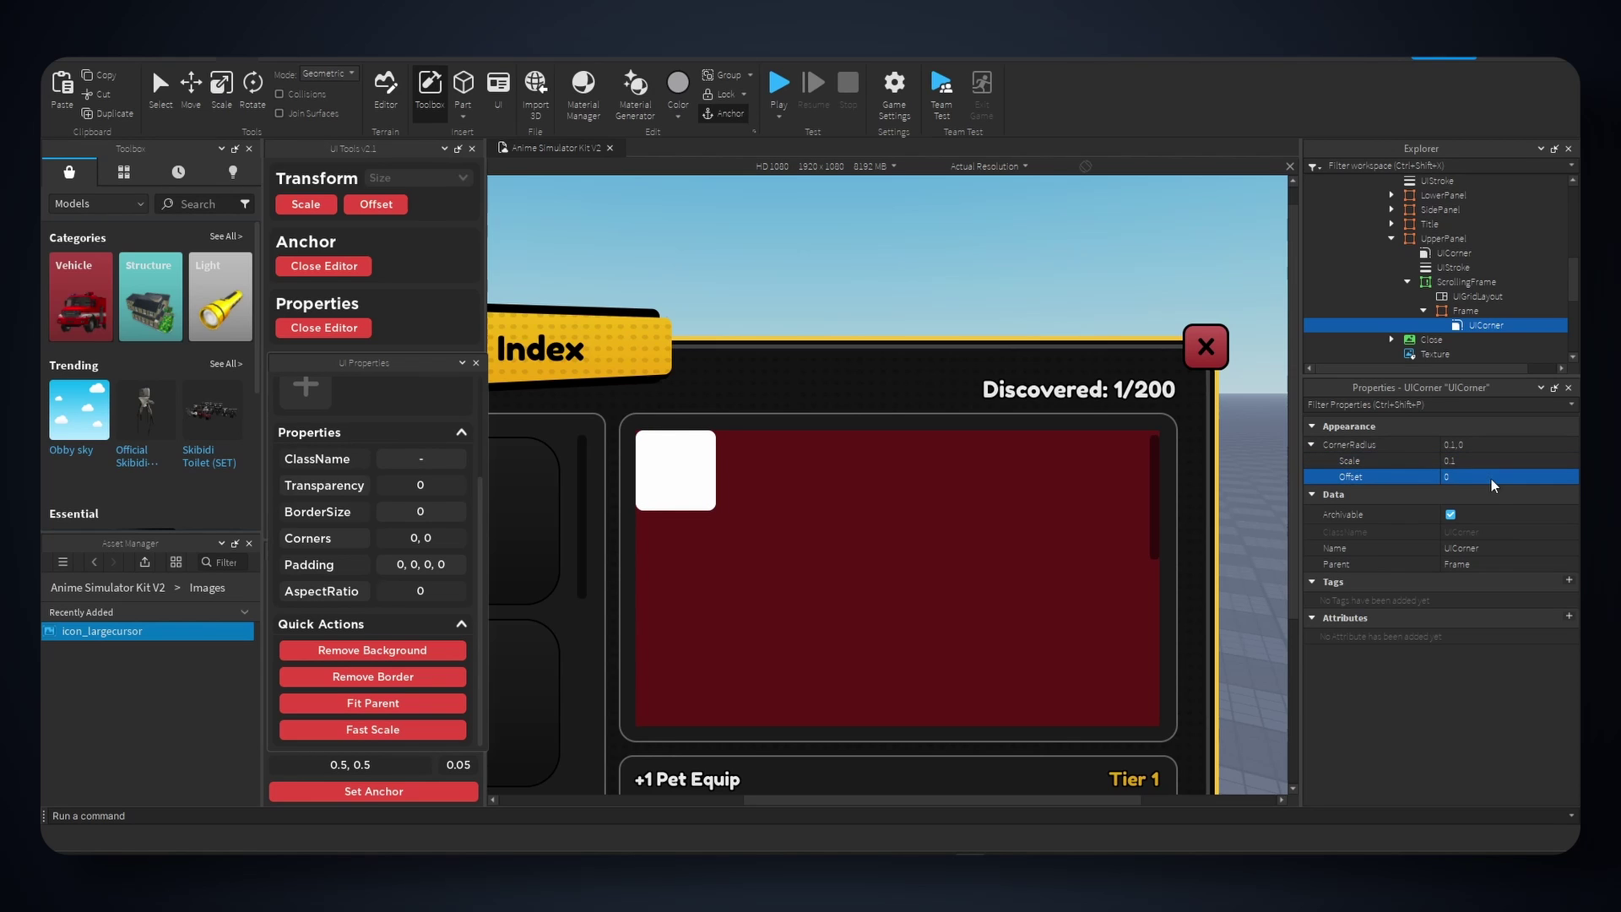
- Change the BackgroundColor3 of the Frame inside the ScrollingFrame to dark grey, 36, 36, 36
click(682, 467)
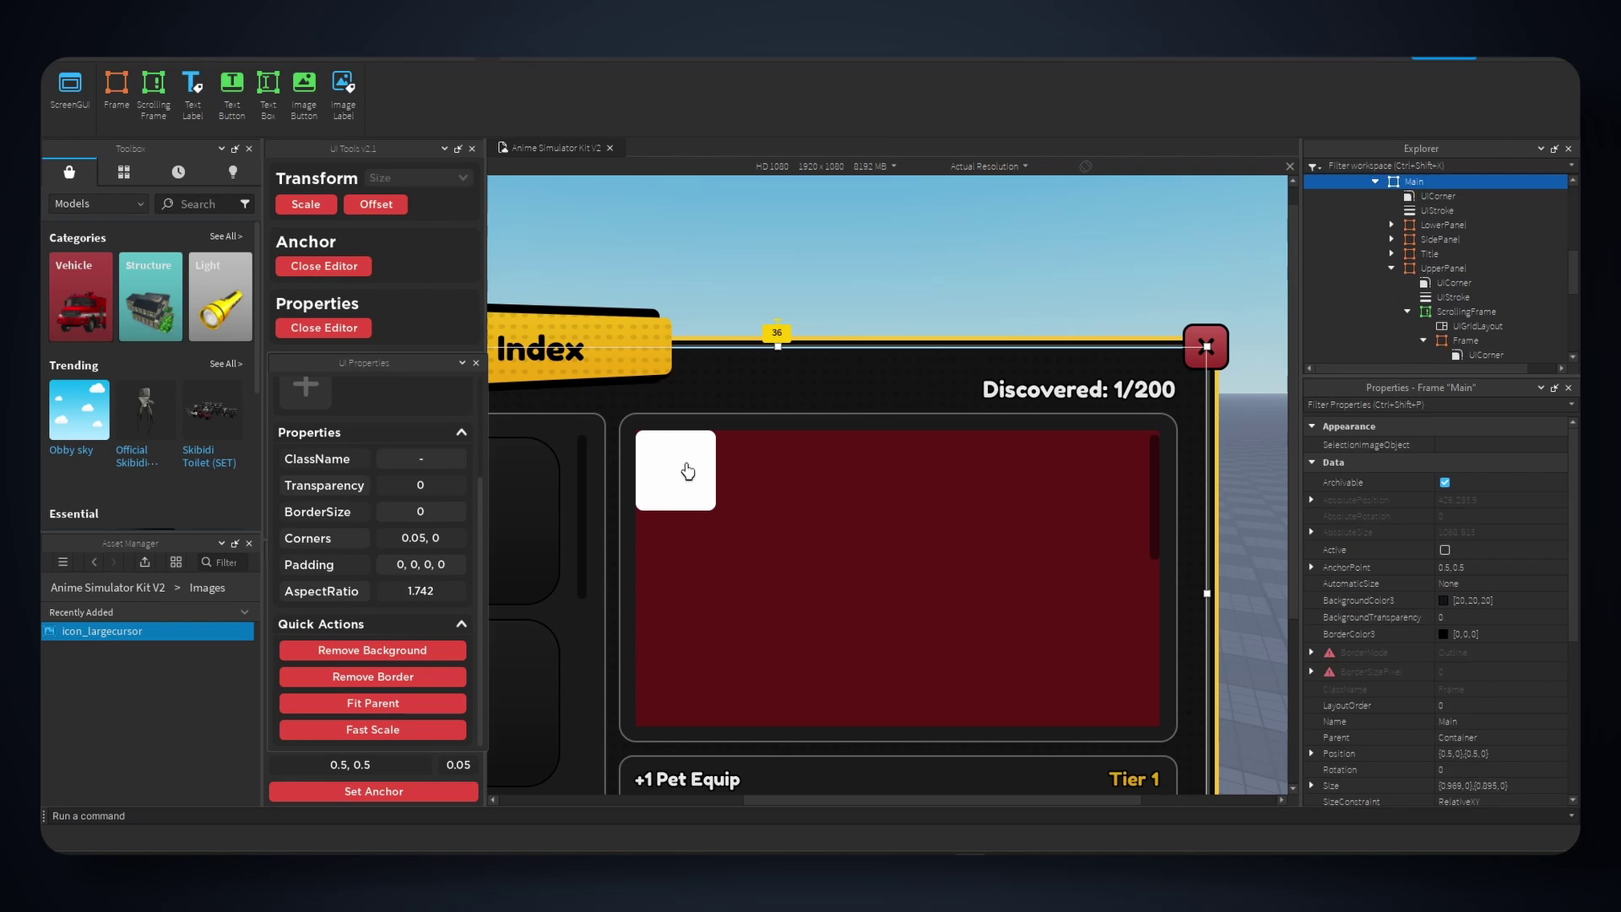
click(1465, 340)
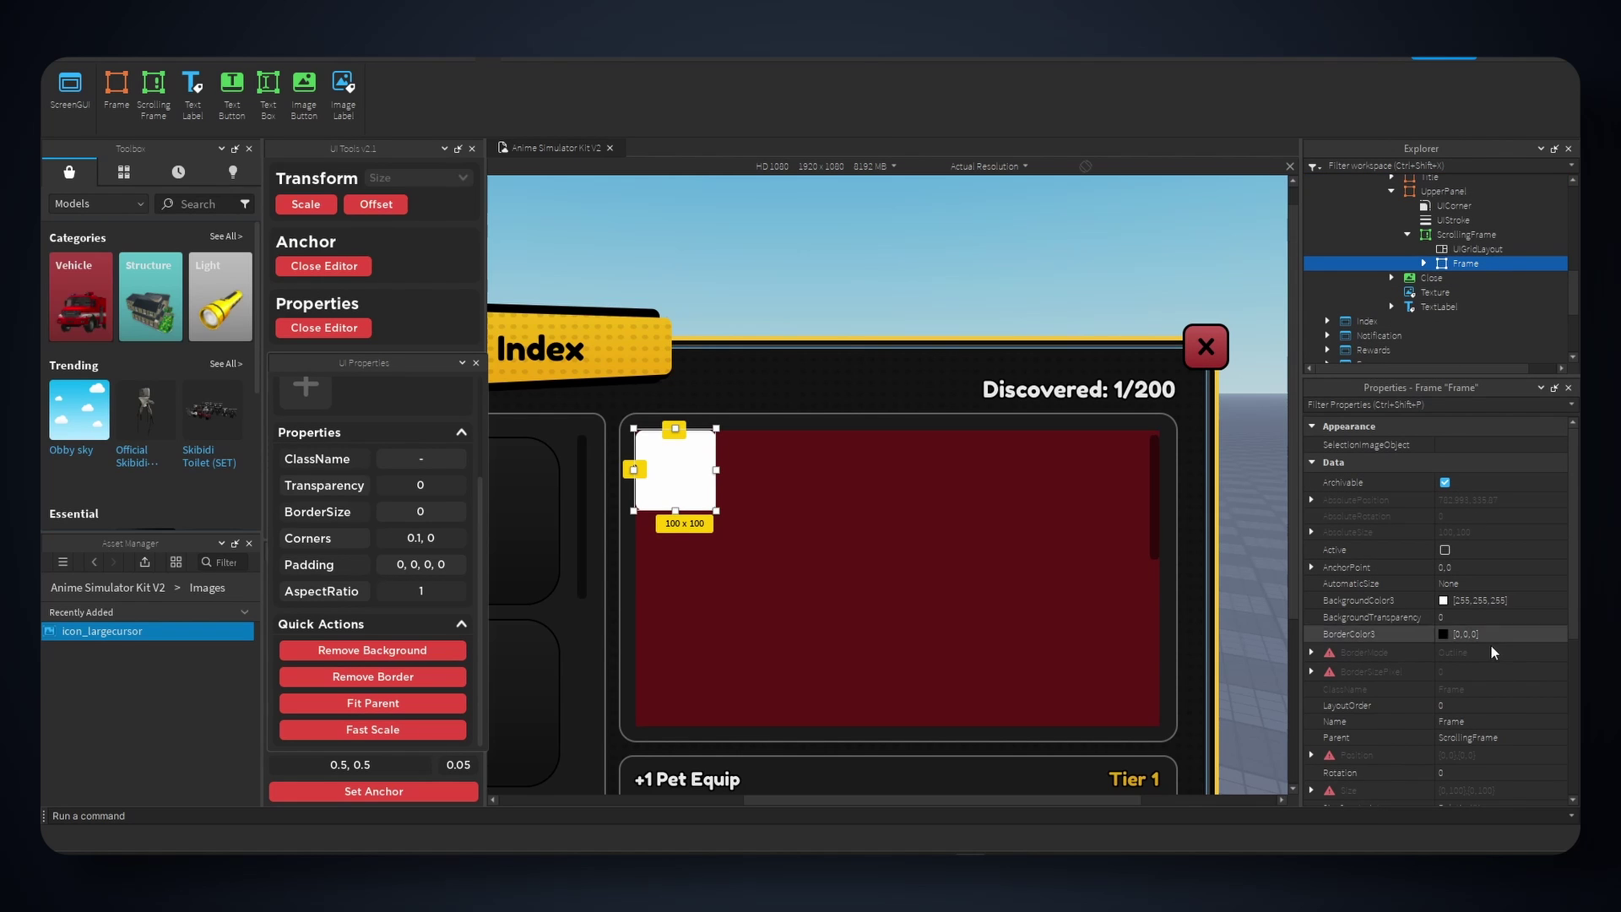
click(1445, 600)
drag(902, 276, 1187, 334)
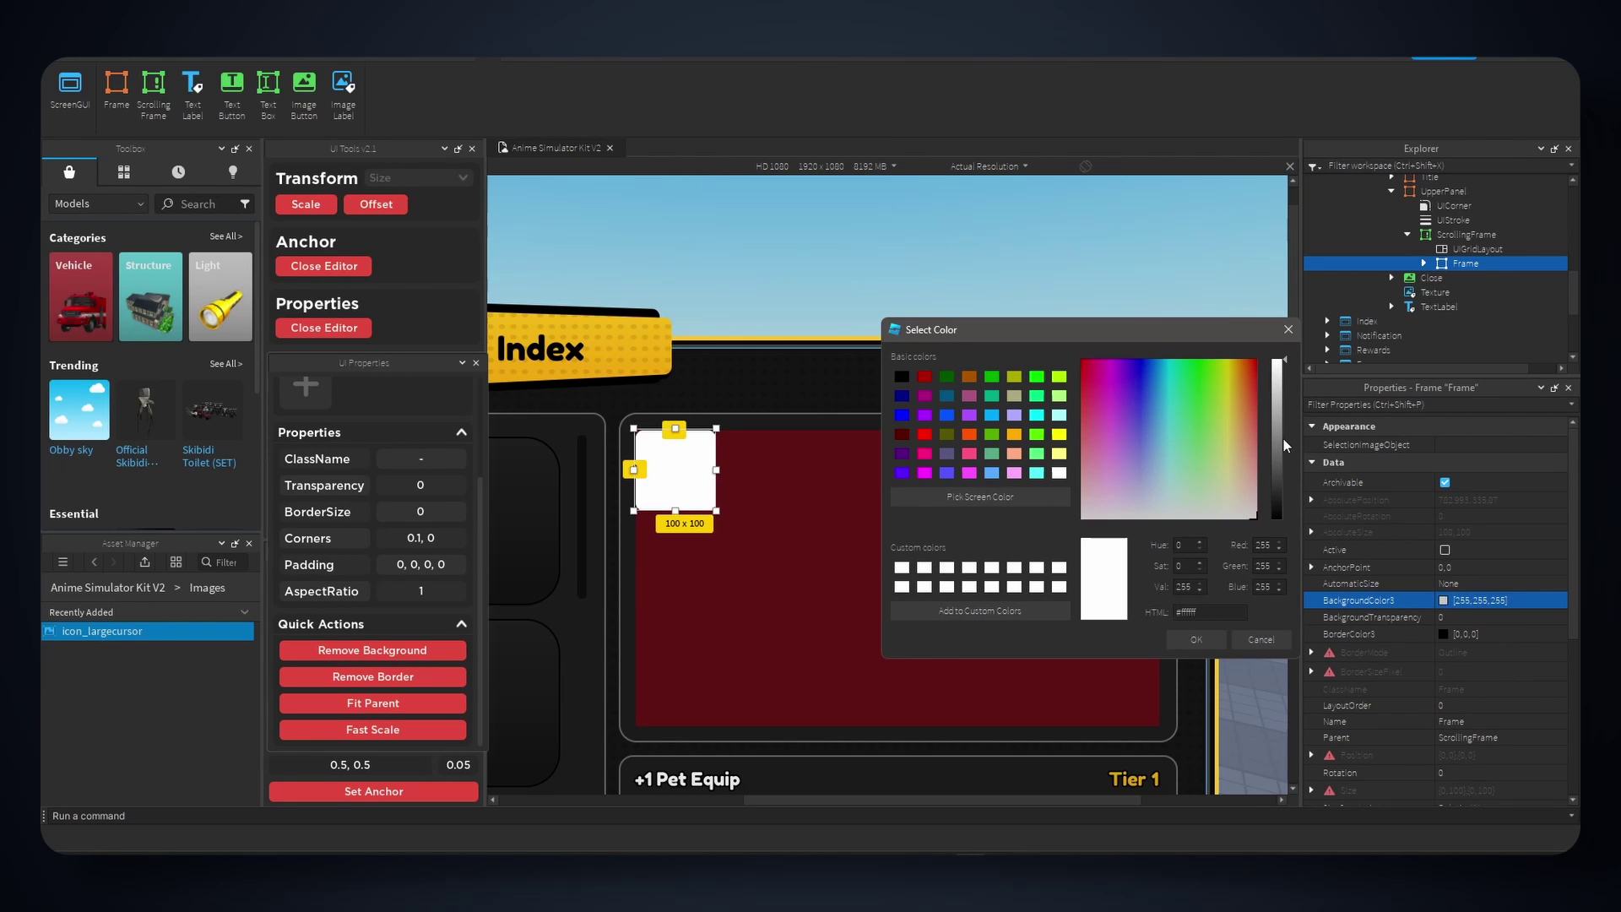
drag(1284, 438, 1292, 501)
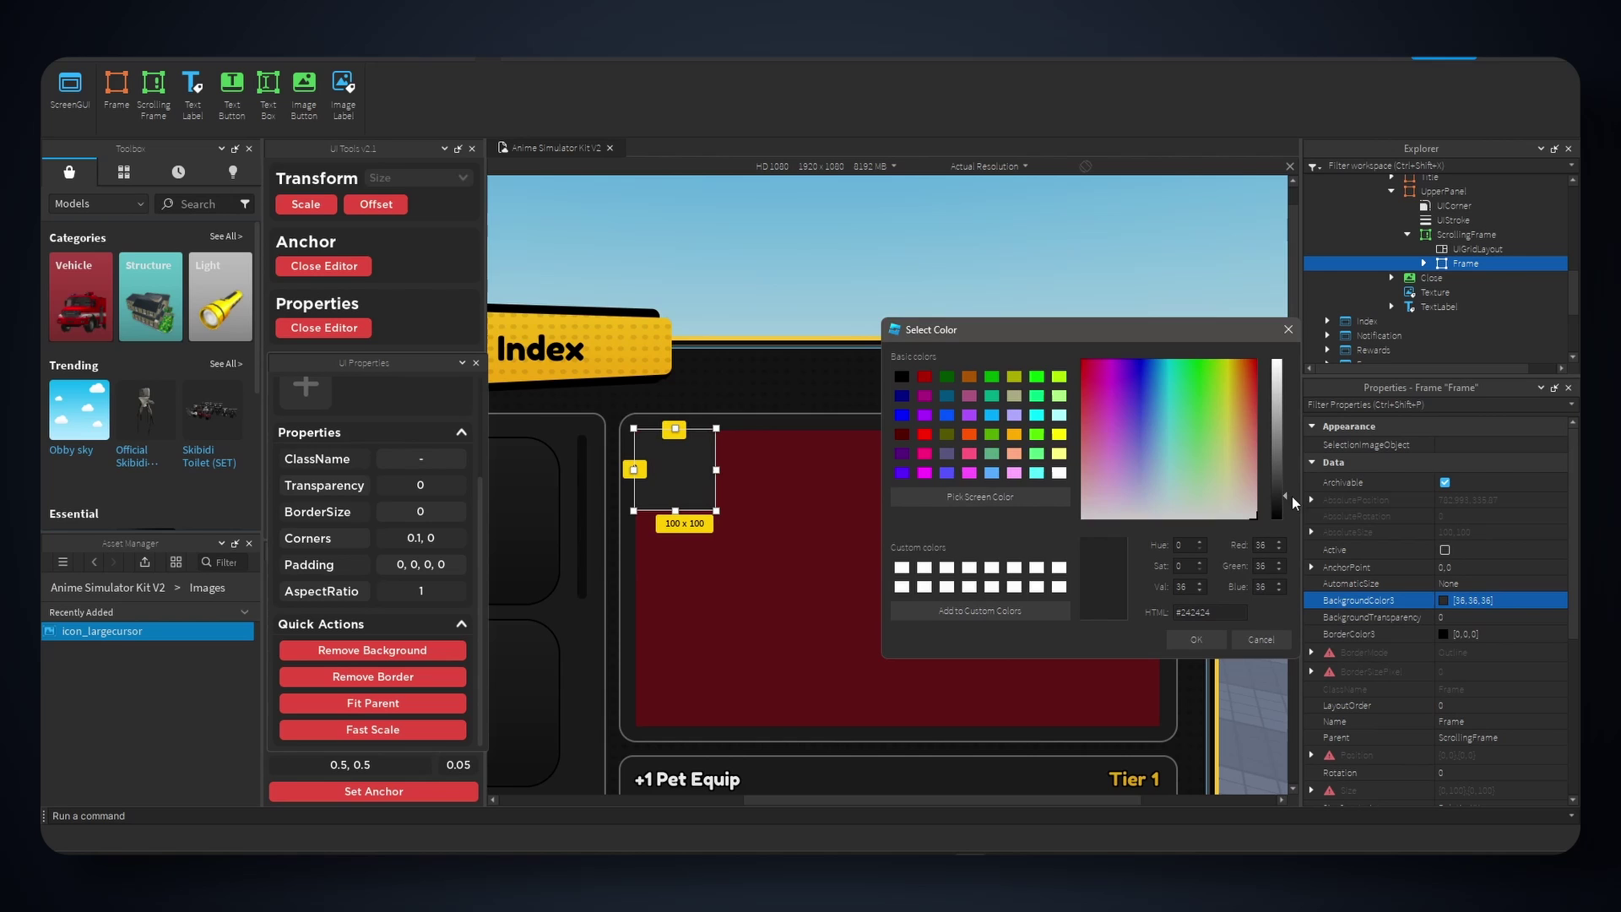
click(1197, 639)
- Add a UIStroke to the Frame inside the ScrollingFrame and set its Thickness to 3
click(1491, 263)
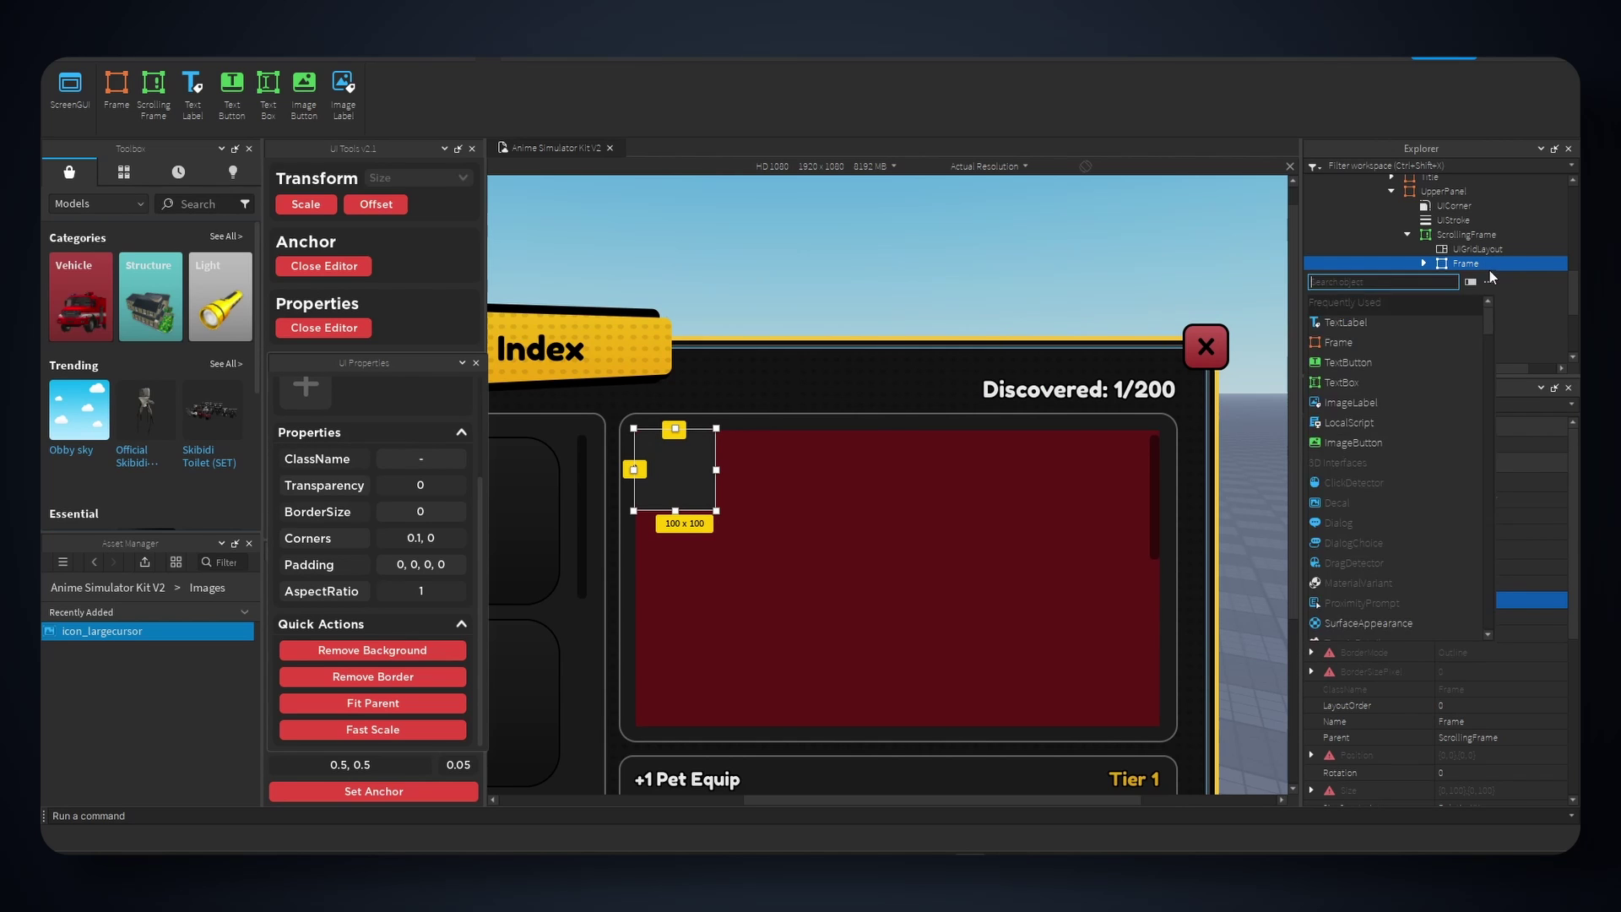
text(str)
click(1398, 323)
click(1479, 291)
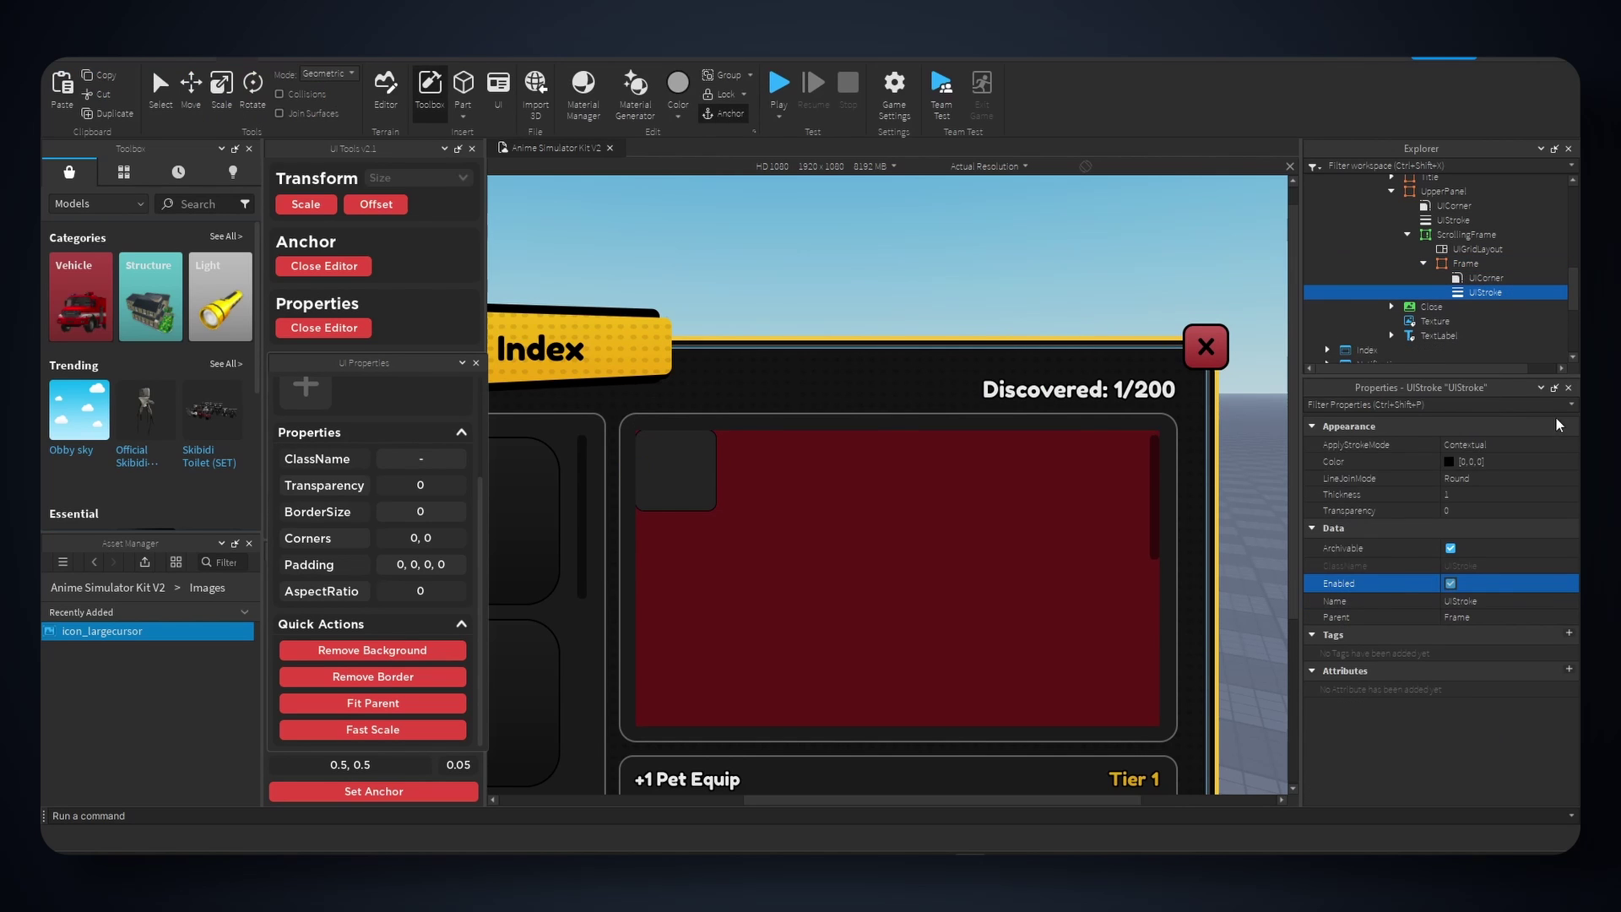
click(1523, 495)
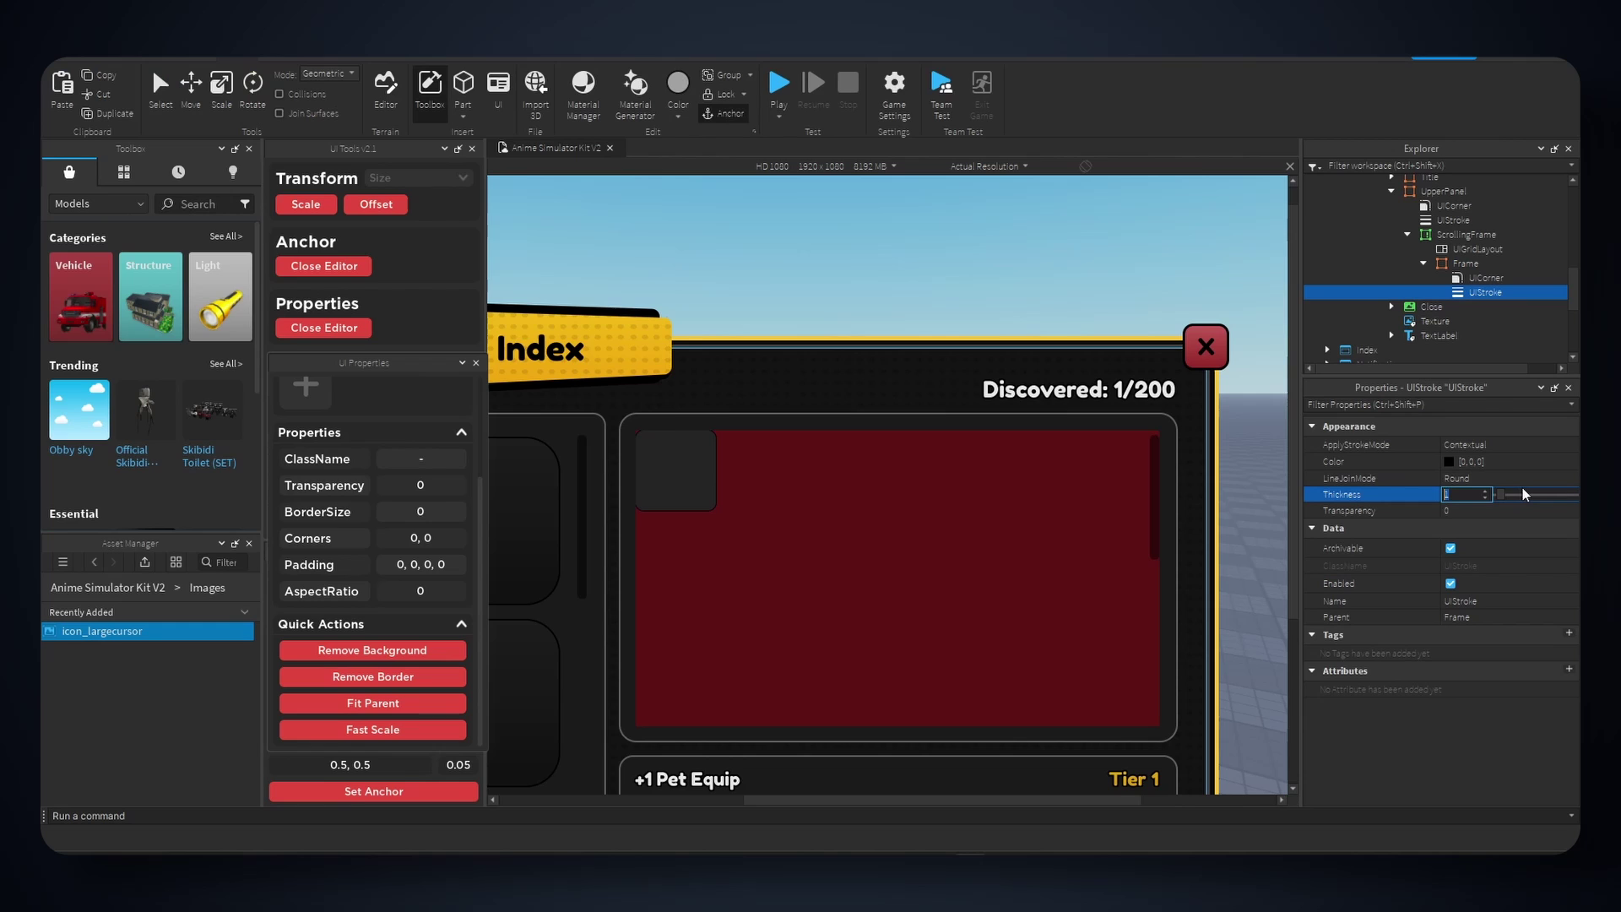
click(1524, 495)
key(Return)
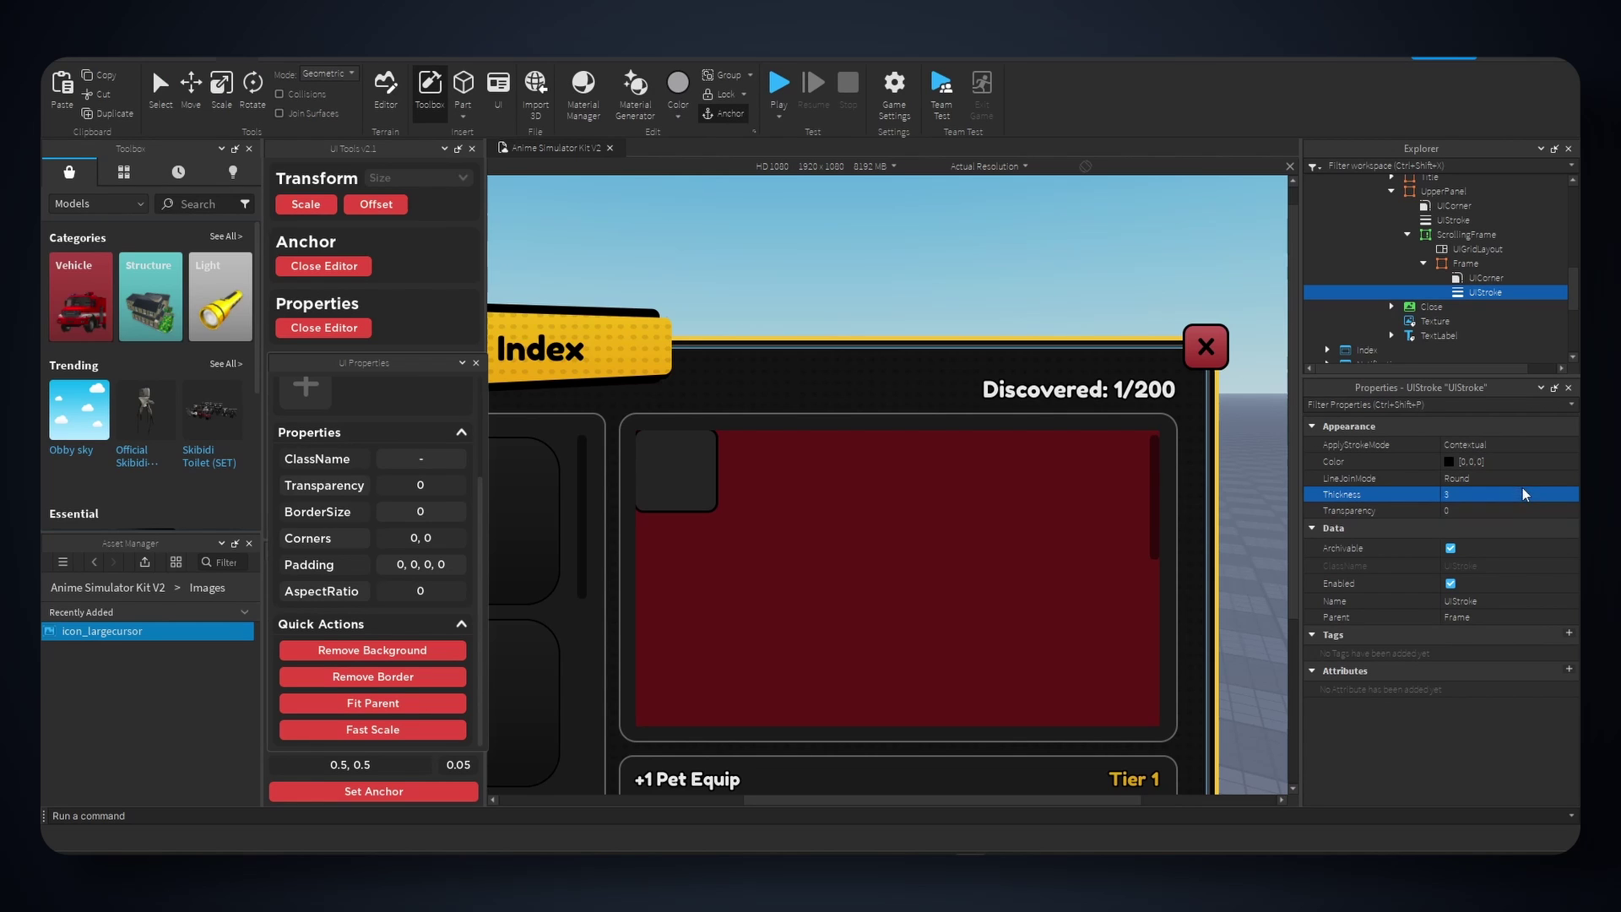
- Set the UIGridLayout's CellSize offset to 125 for both X and Y
click(1424, 263)
click(1477, 249)
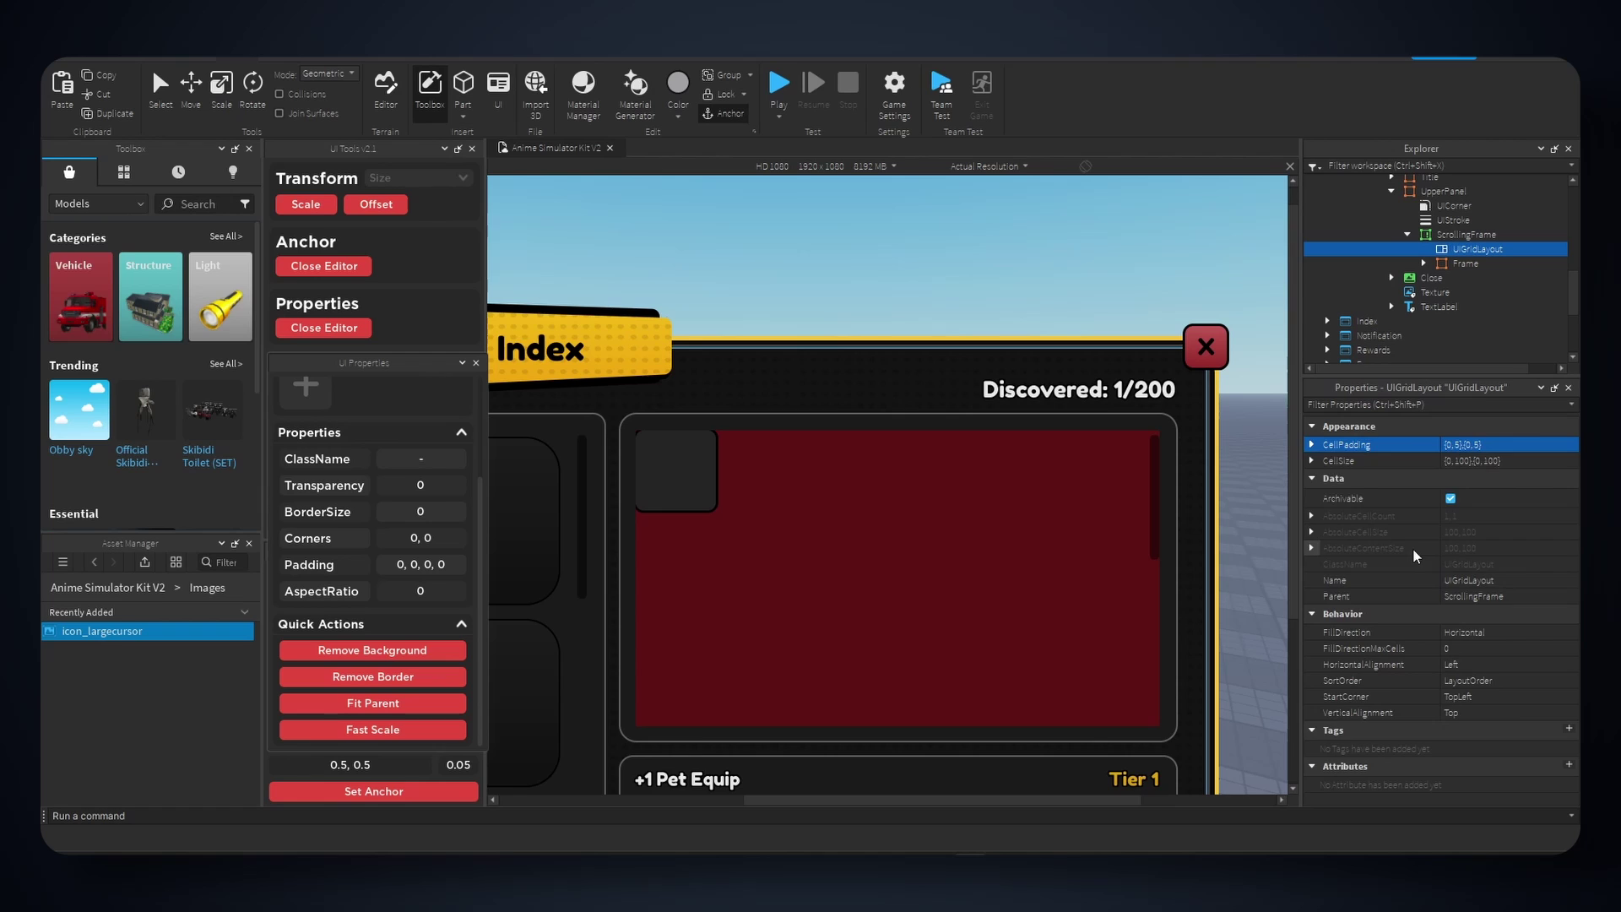
click(1312, 460)
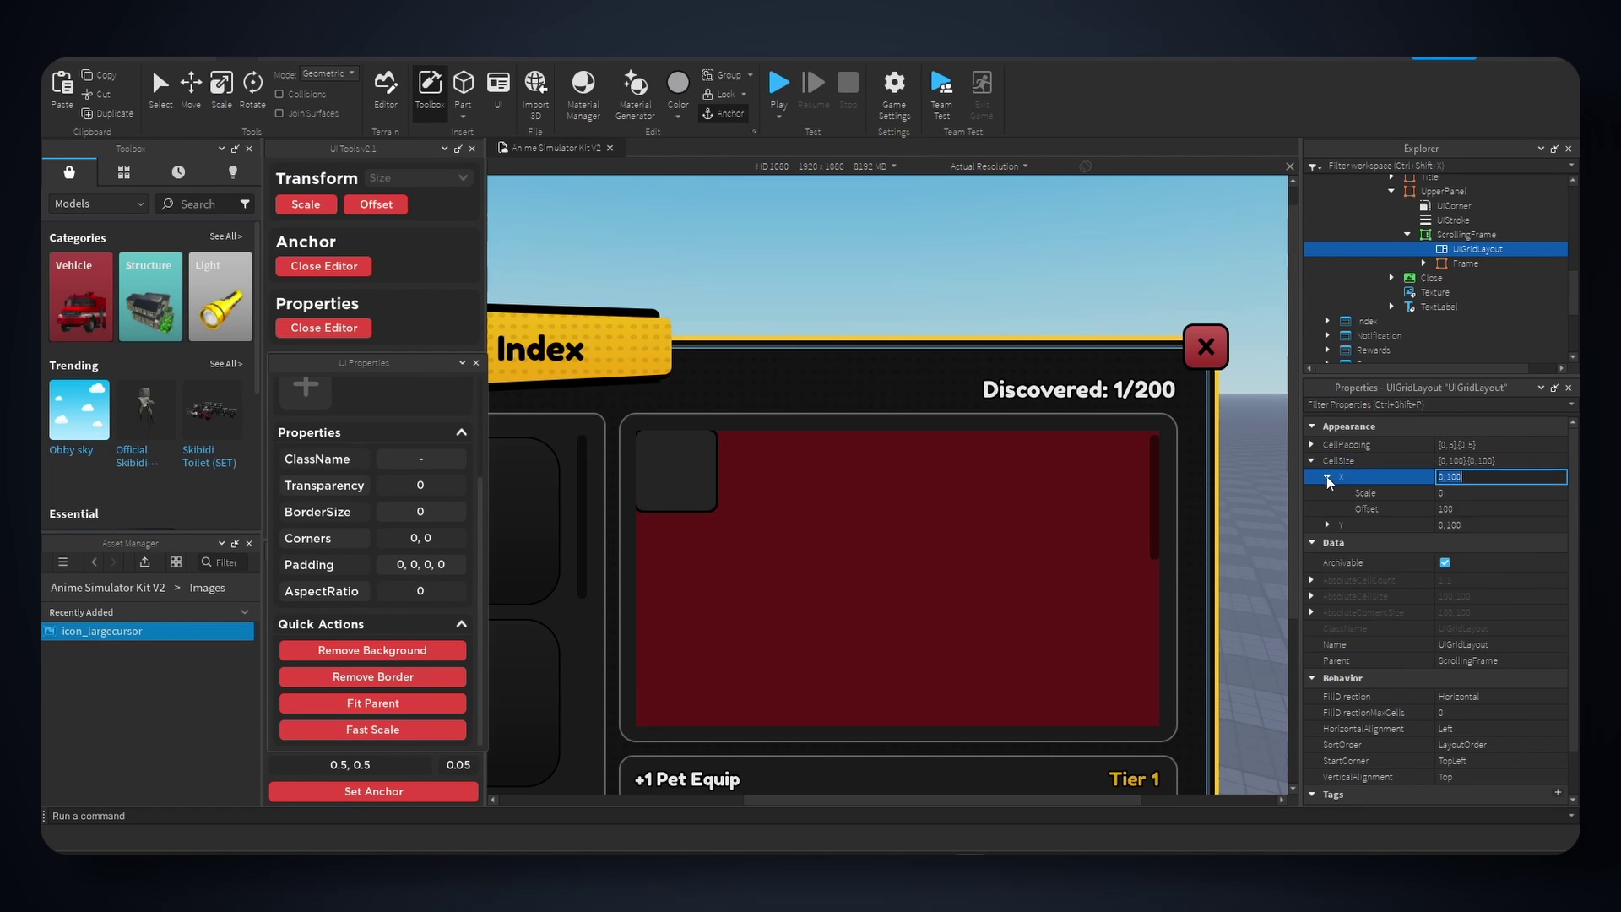
click(1327, 524)
click(1484, 511)
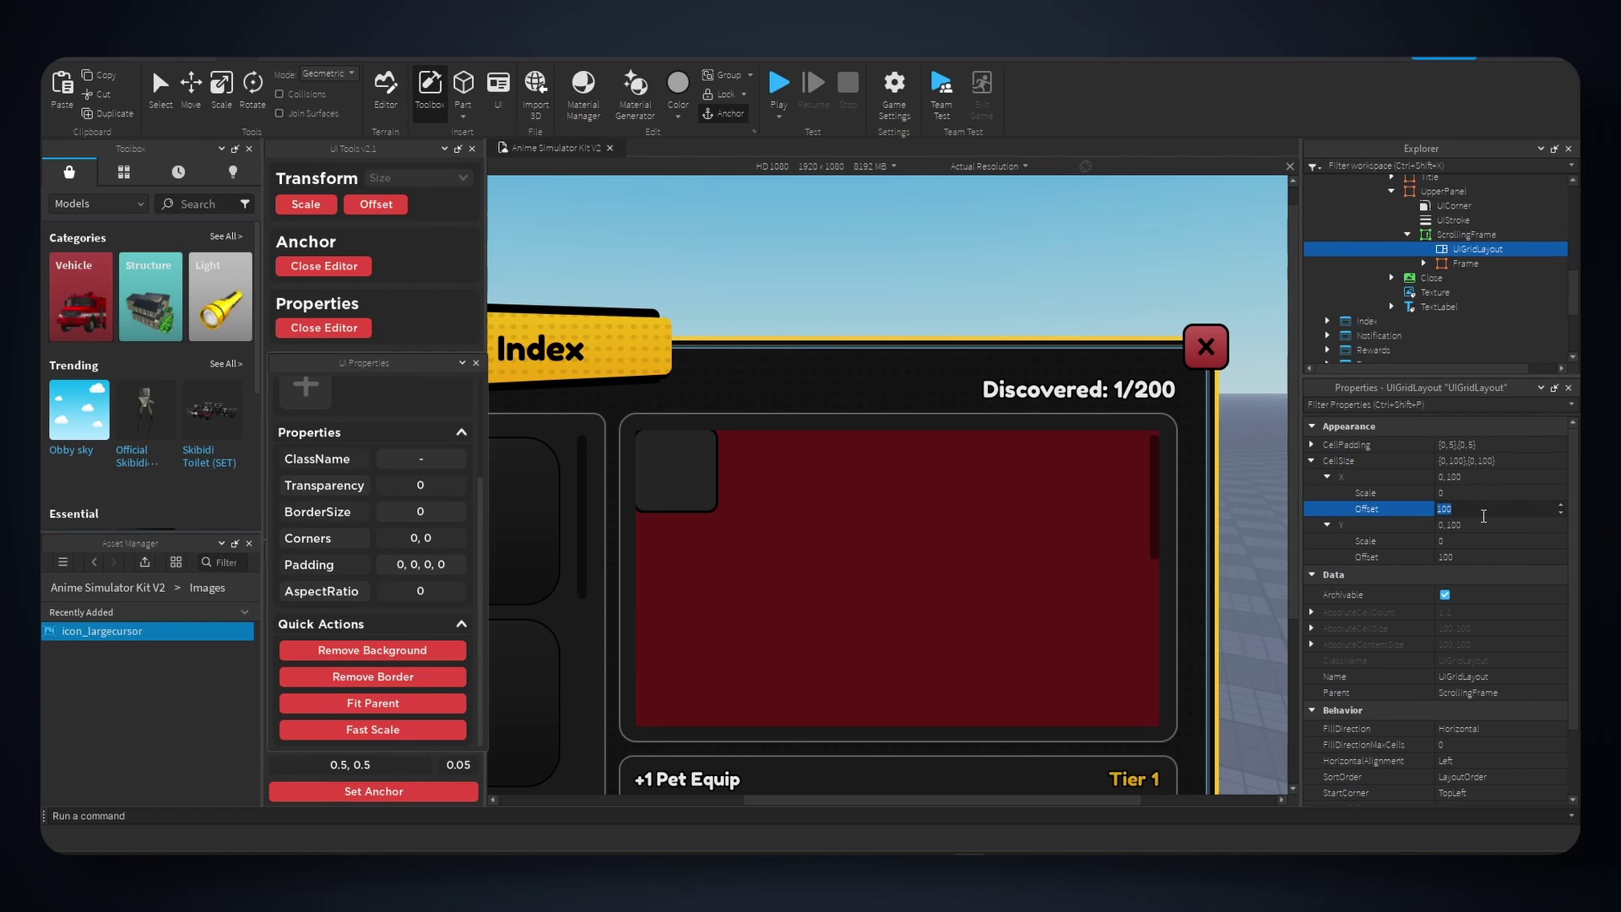
text(125)
key(Return)
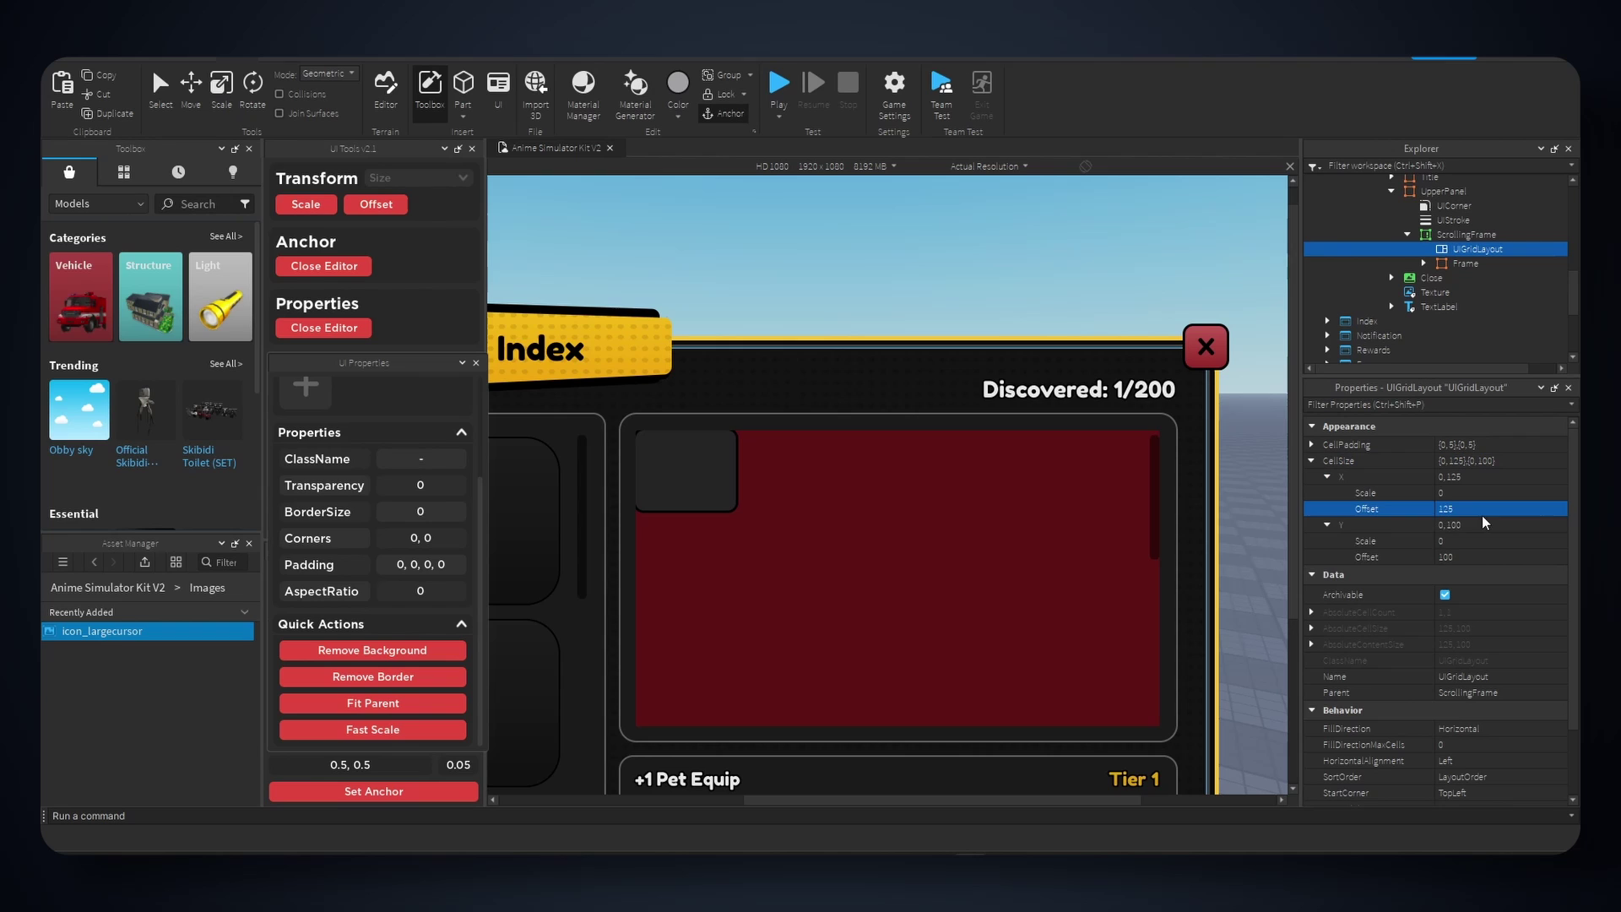
click(1490, 557)
text(12)
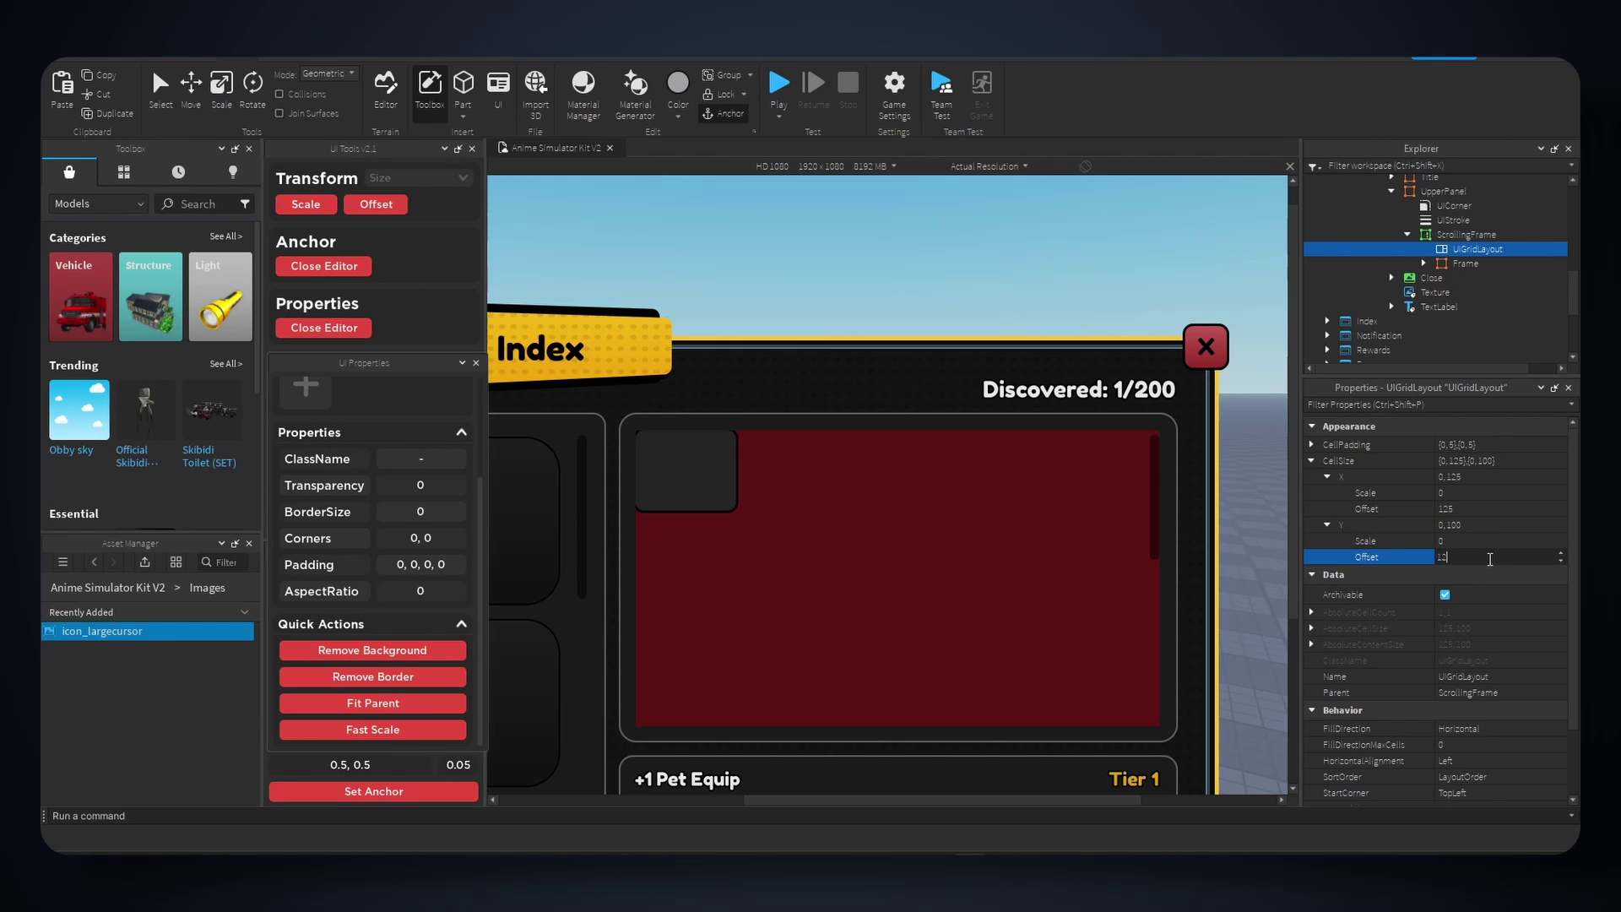
text(5)
key(Return)
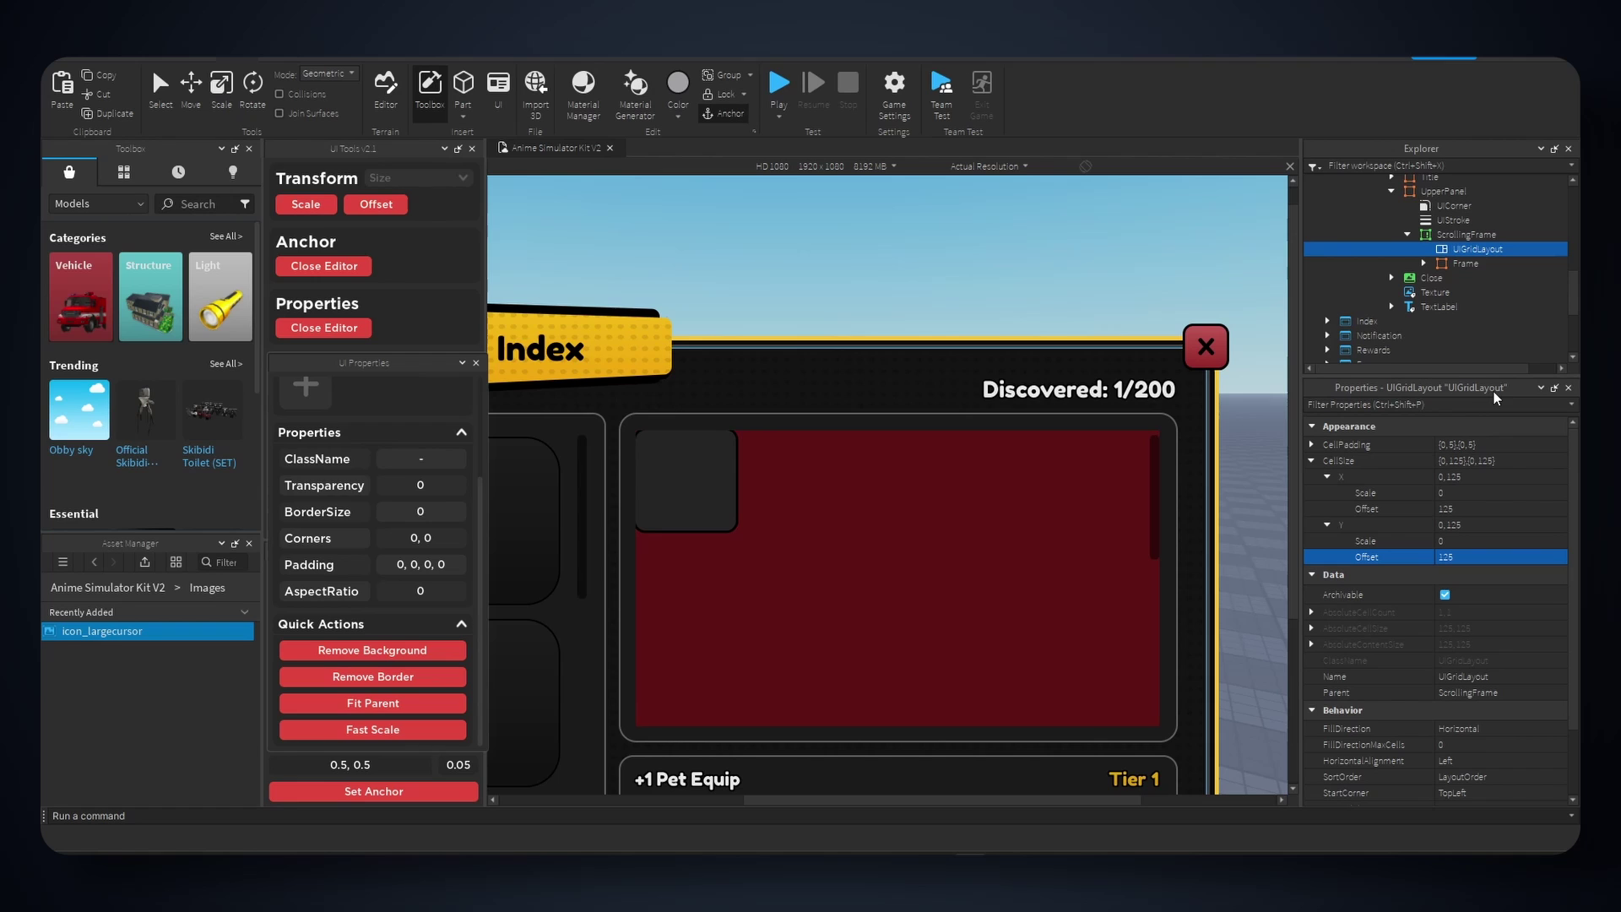
- Convert the UIGridLayout's CellSize from offset to scale with the UI Tools plugin
click(436, 179)
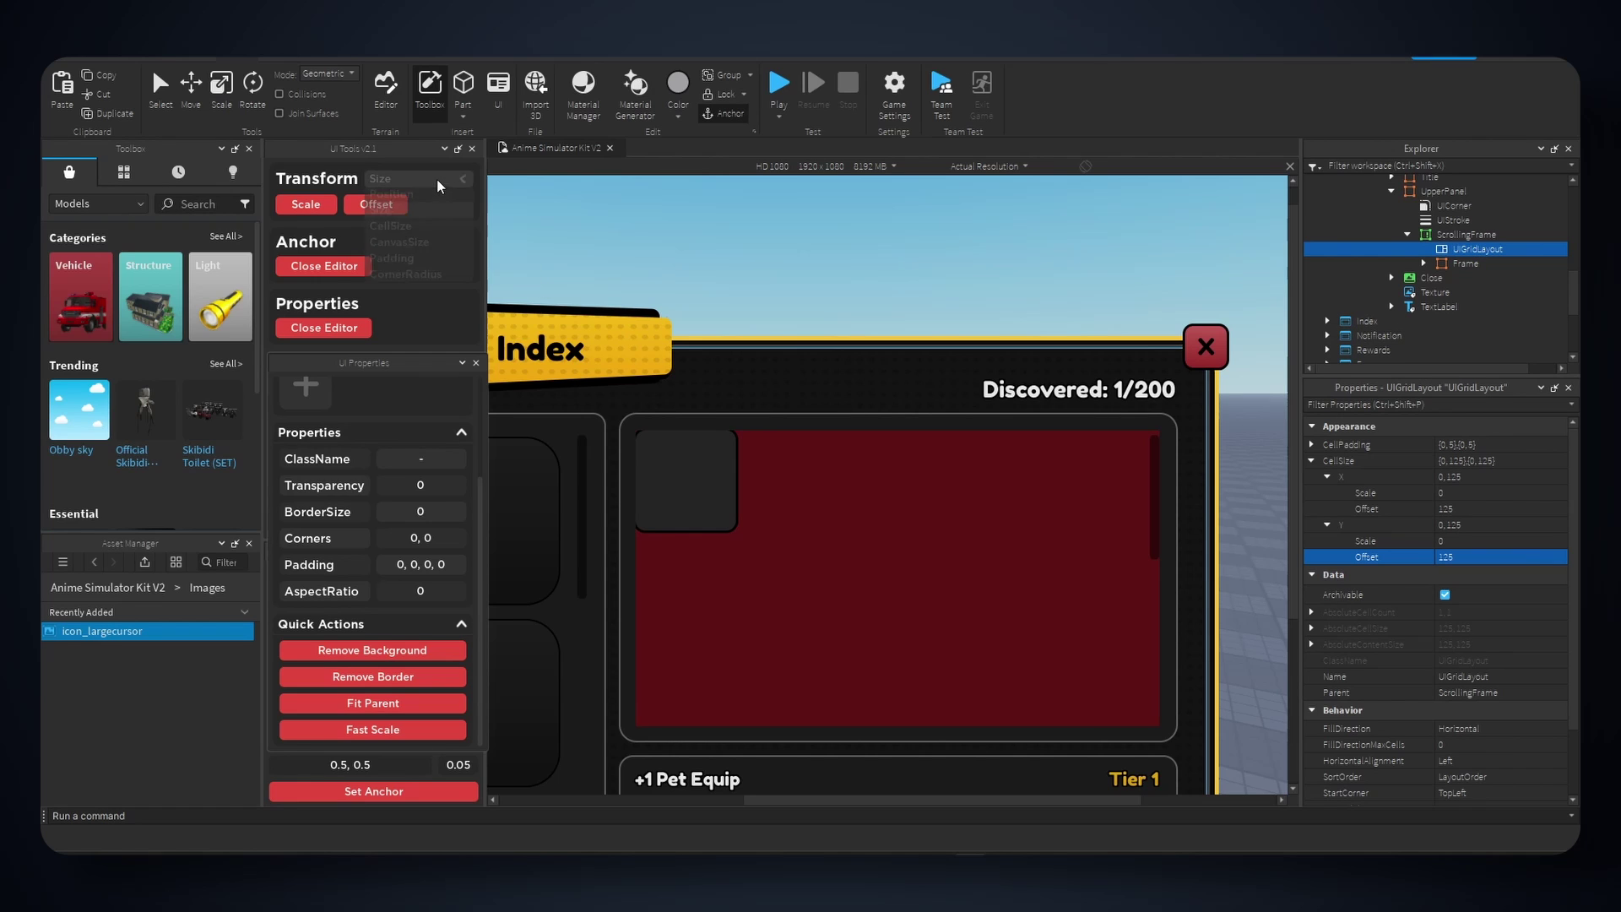
click(400, 228)
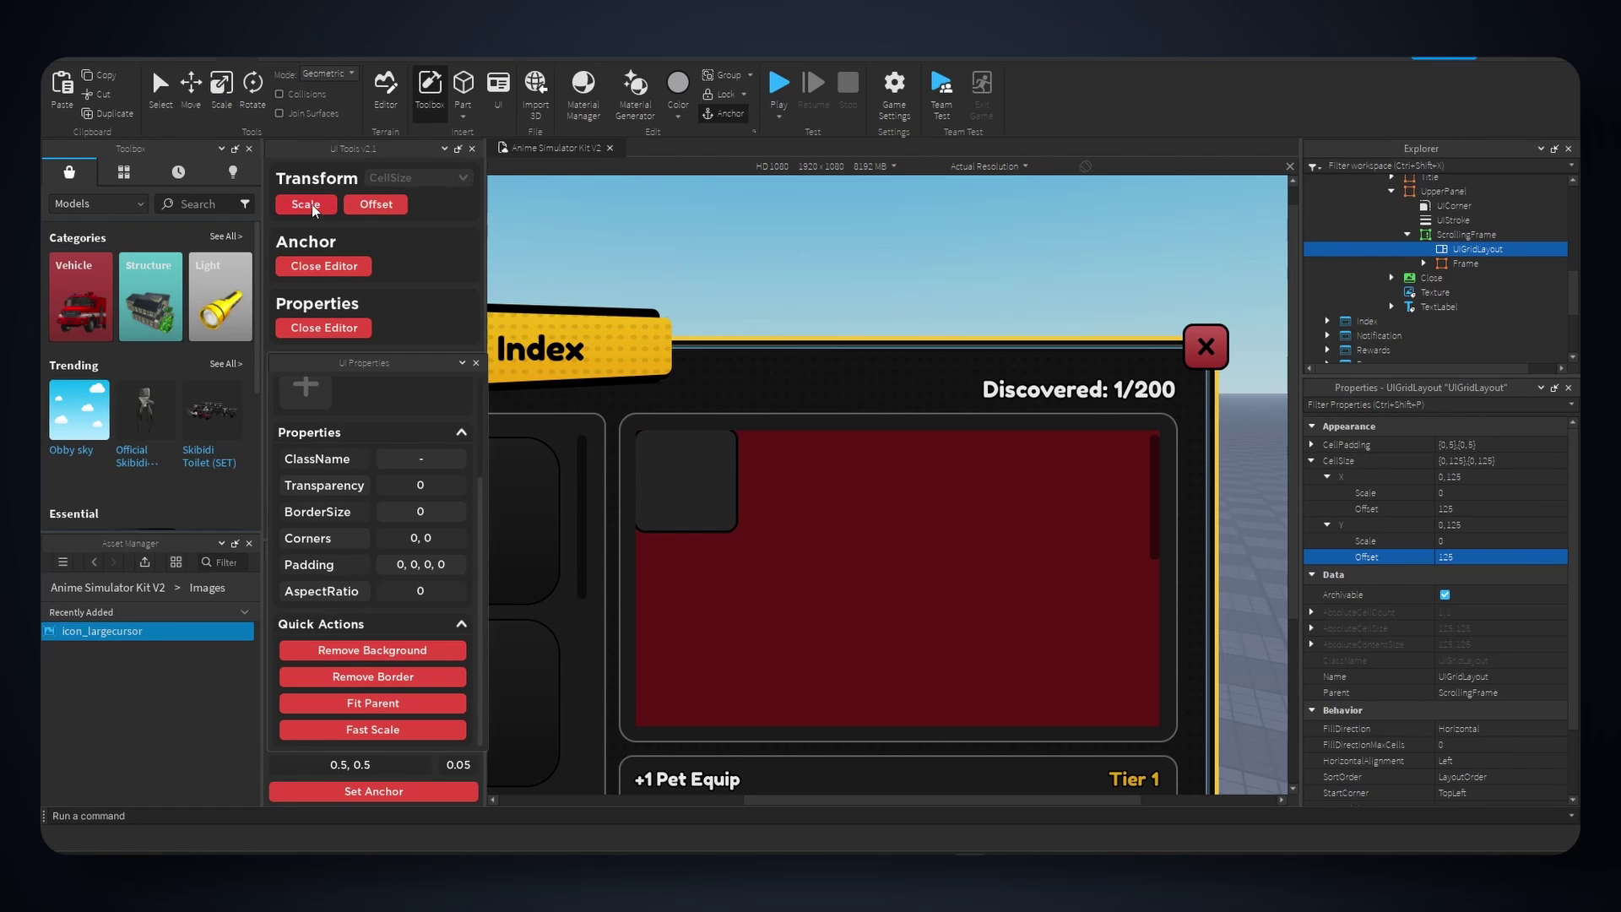
click(312, 208)
- Select the Frame in the grid and convert its Size to scale with the UI Tools plugin
click(733, 478)
scroll(1351, 532, down, 4)
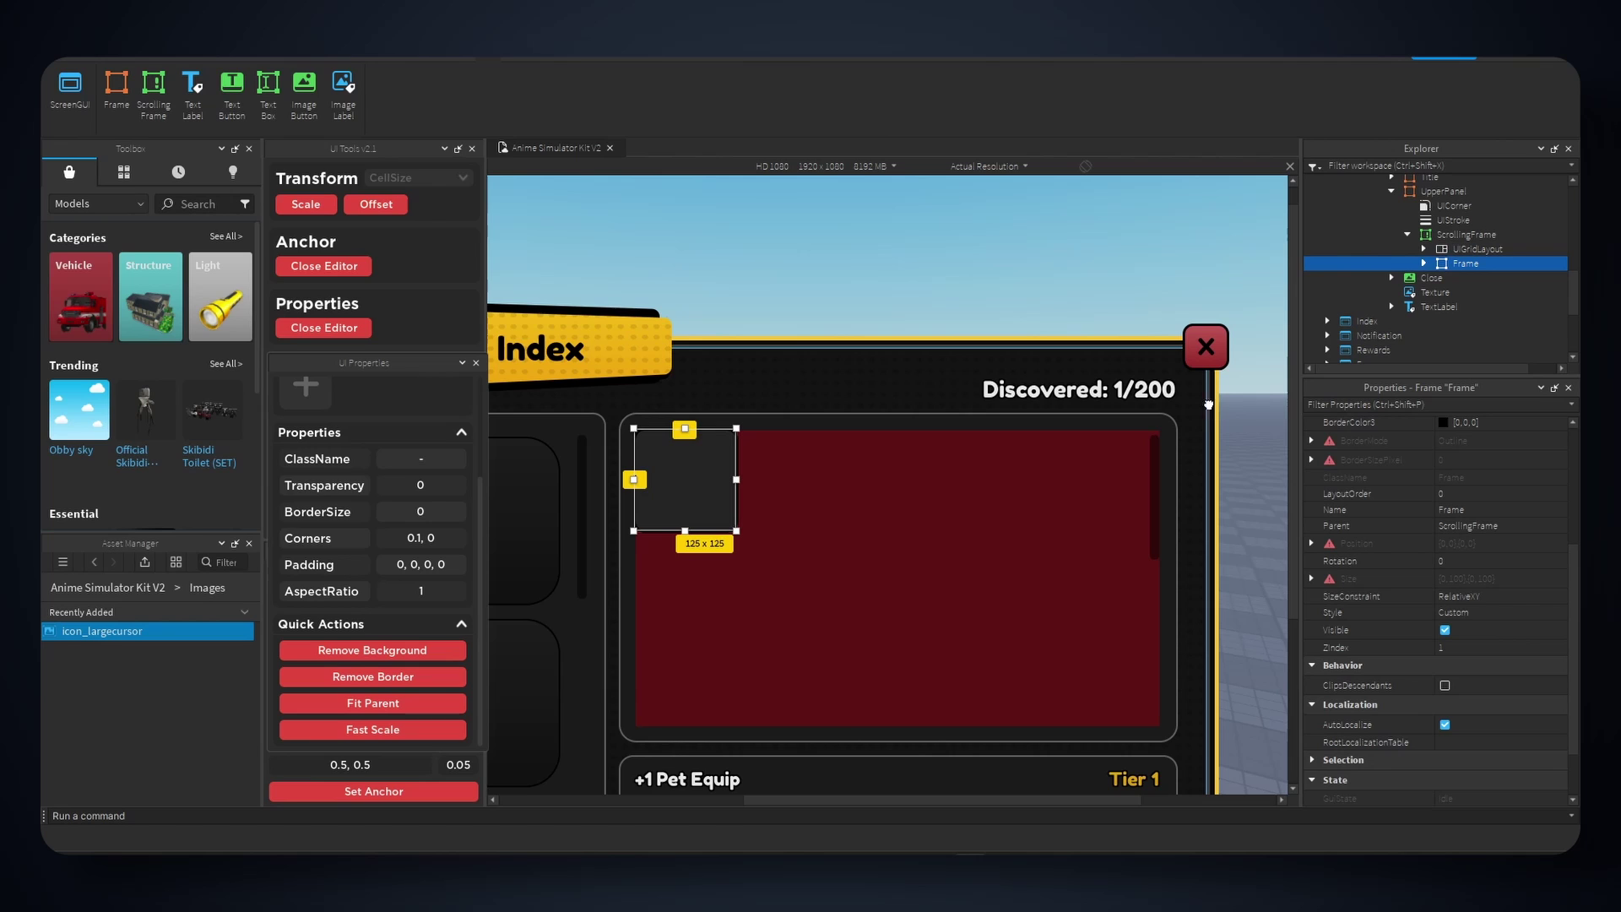
click(446, 176)
click(410, 211)
scroll(1360, 589, up, 1)
click(304, 208)
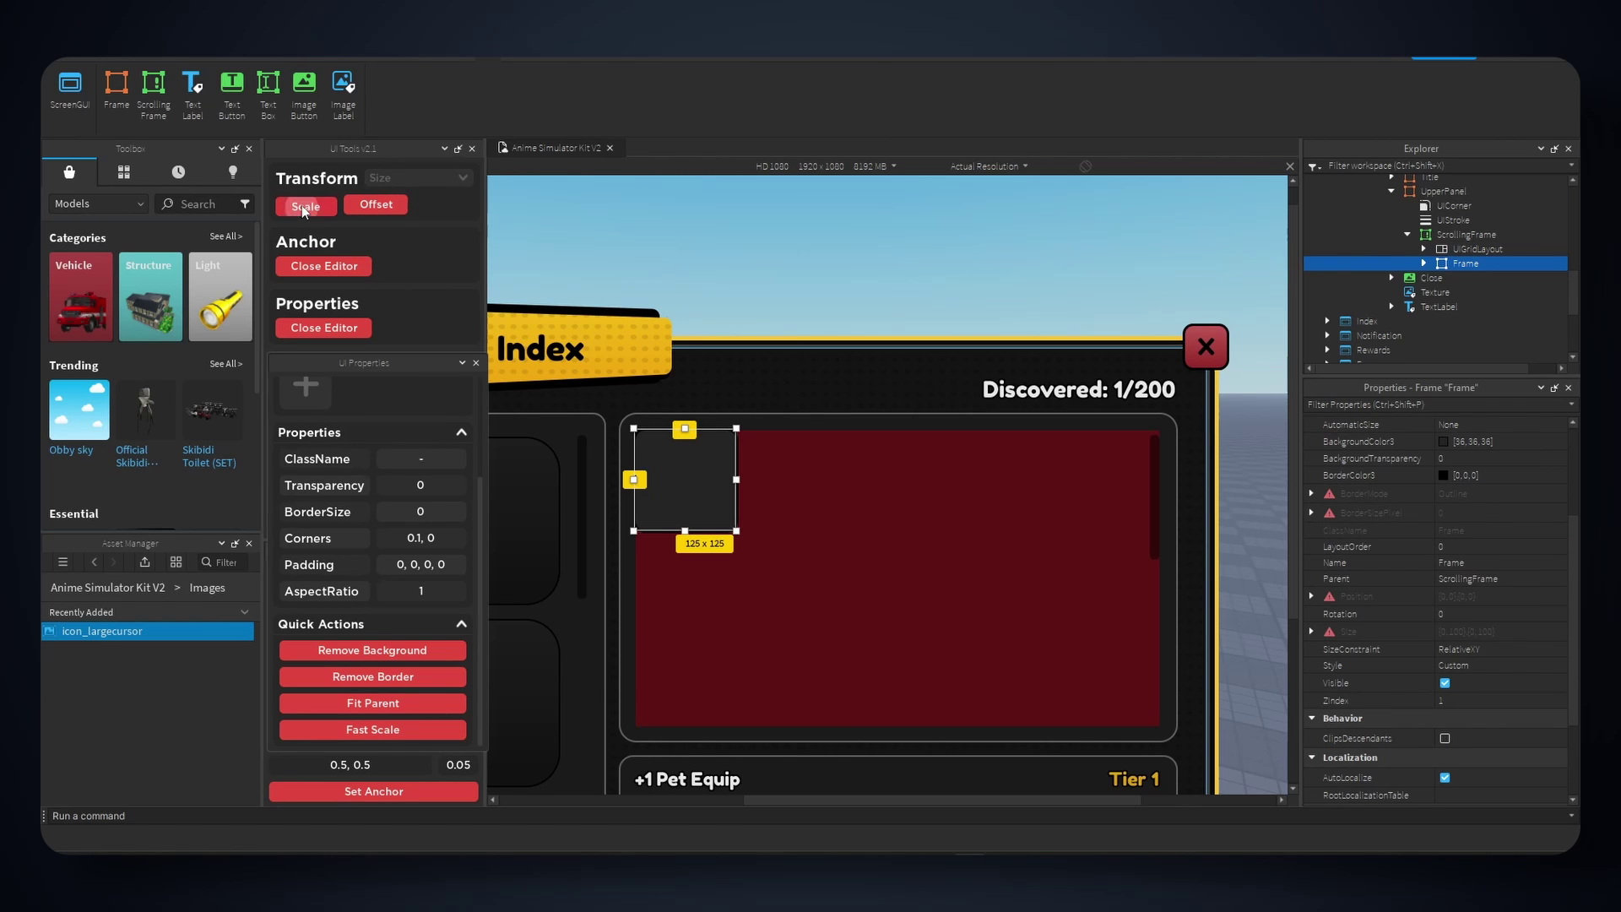
- Duplicate the Frame four times to fill the first row of the grid with five cells
key(ctrl+d)
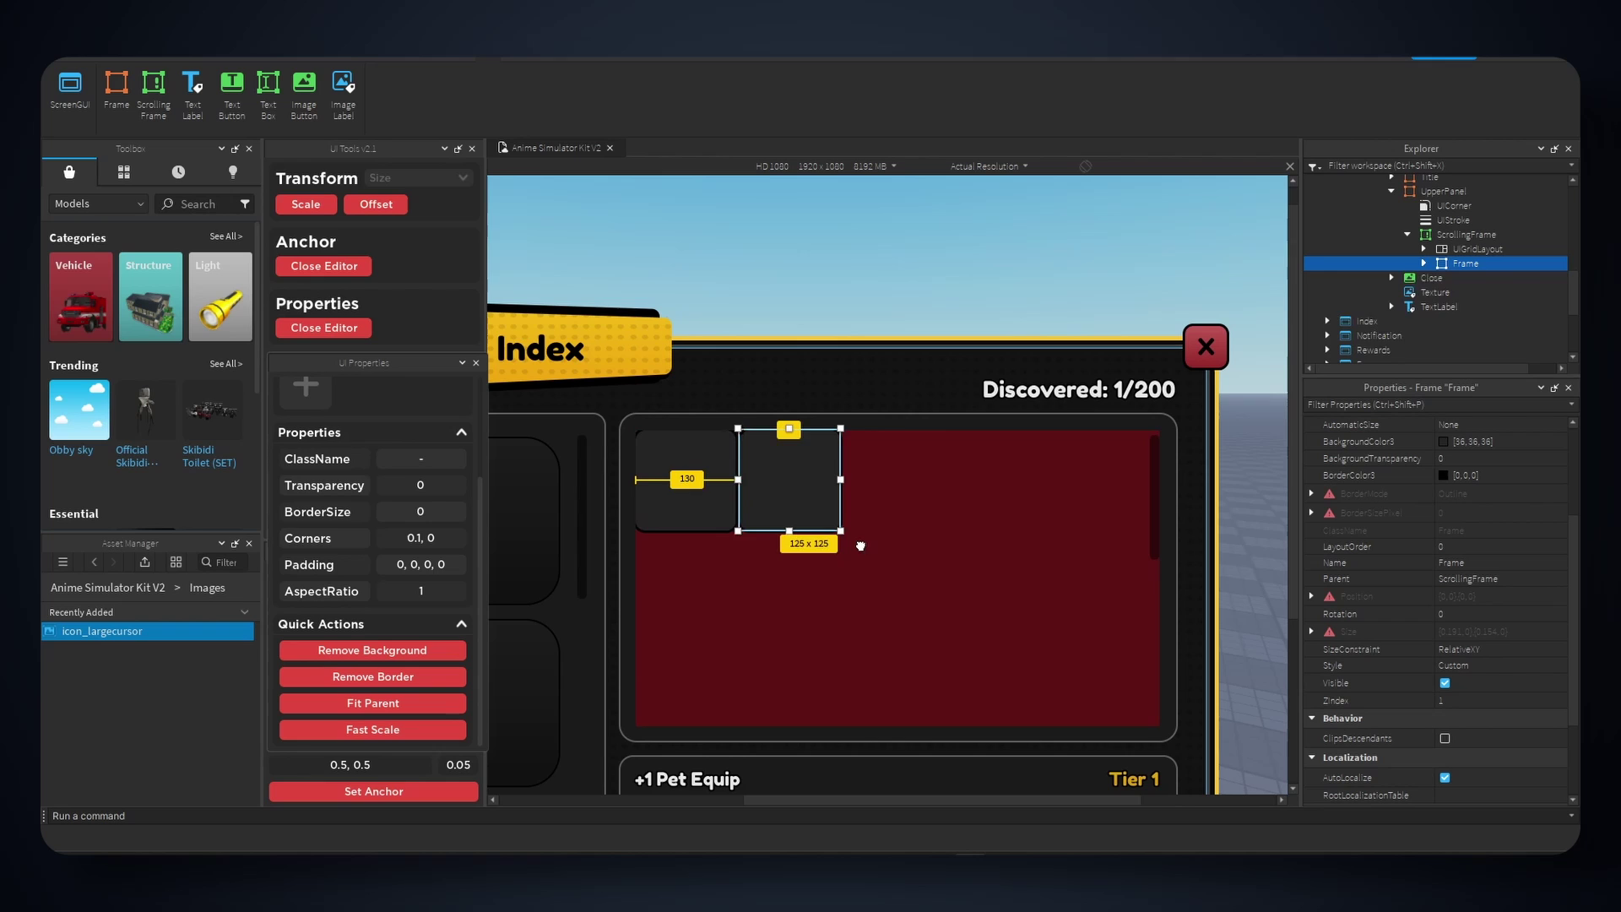
key(ctrl+d)
key(ctrl+d)
key(ctrl+d)
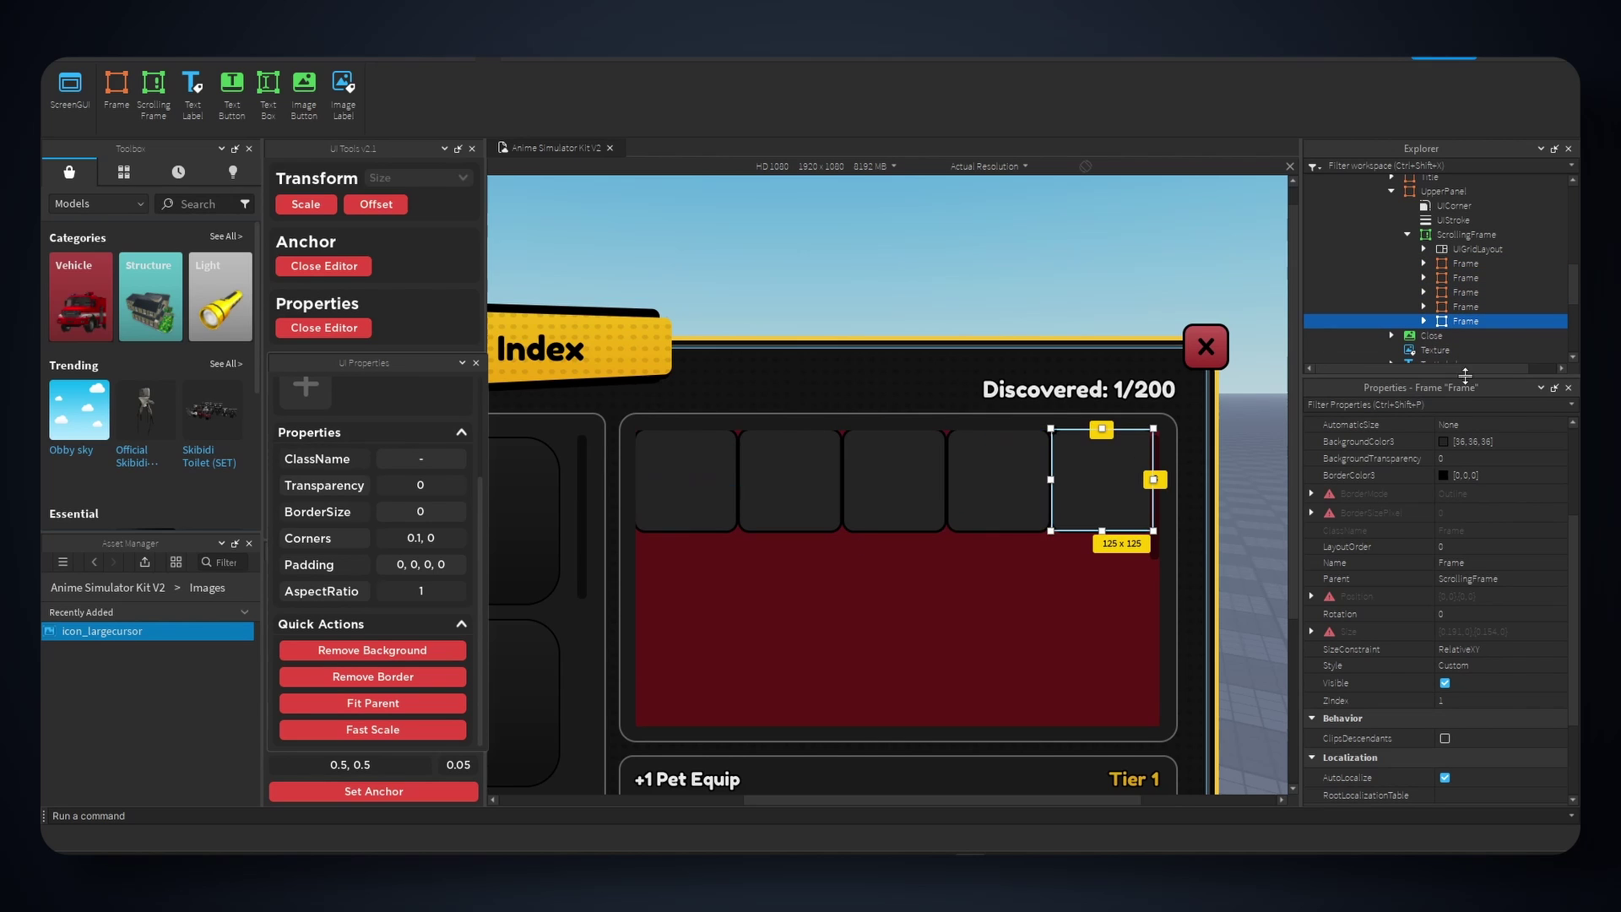
- Set the UIGridLayout's CellPadding scale to 0.02 for both X and Y
click(1473, 249)
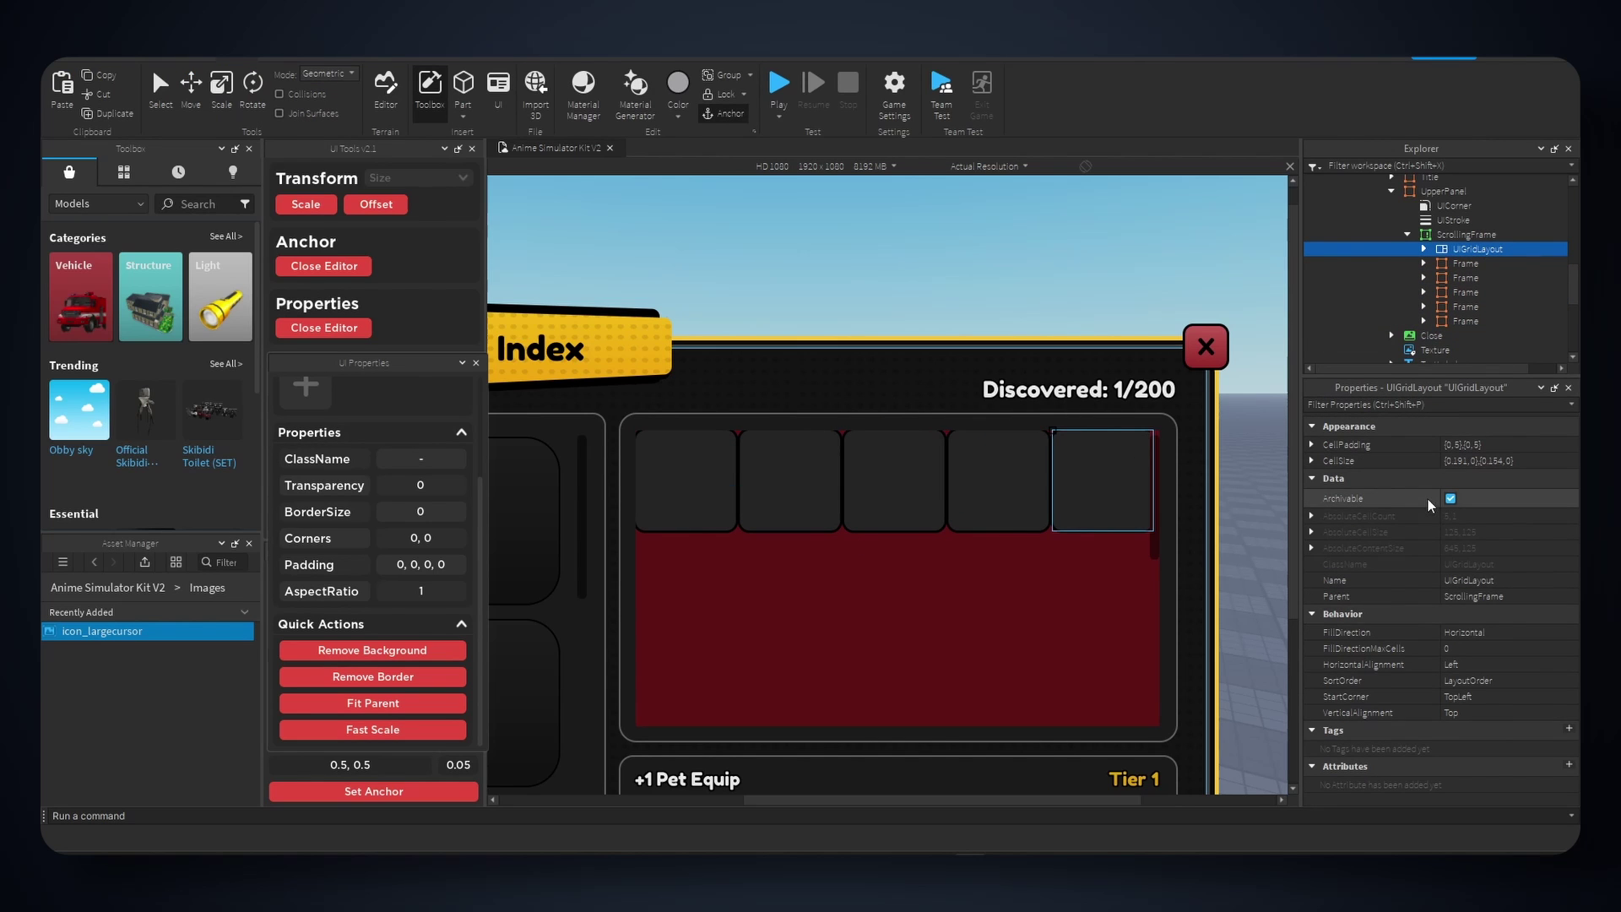
click(1312, 444)
click(1326, 461)
click(1520, 481)
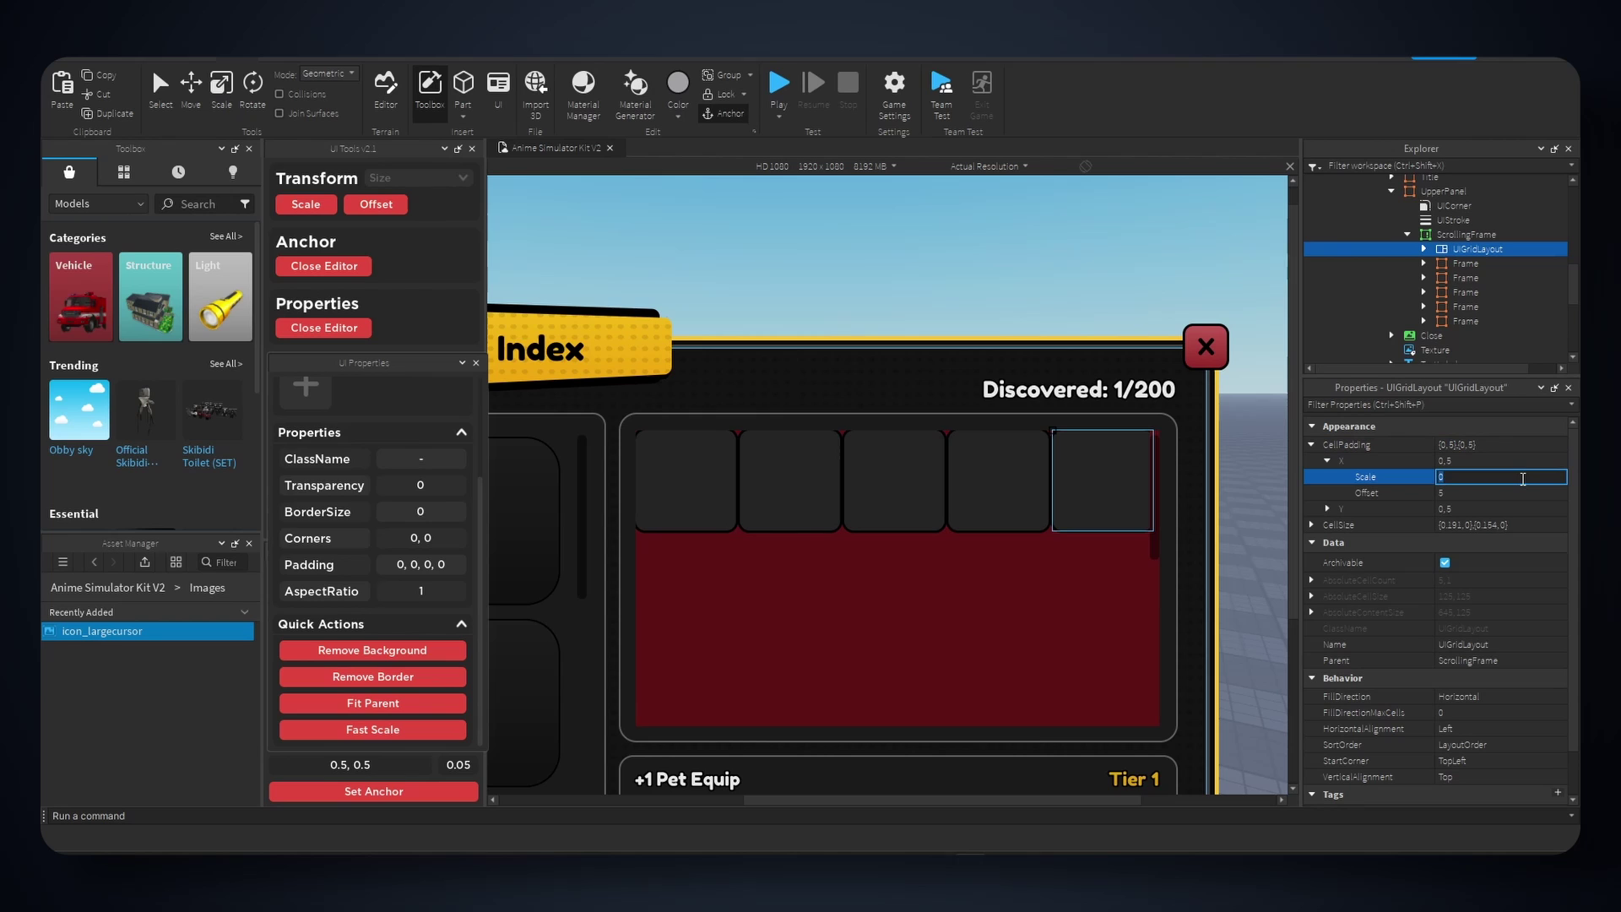
key(Return)
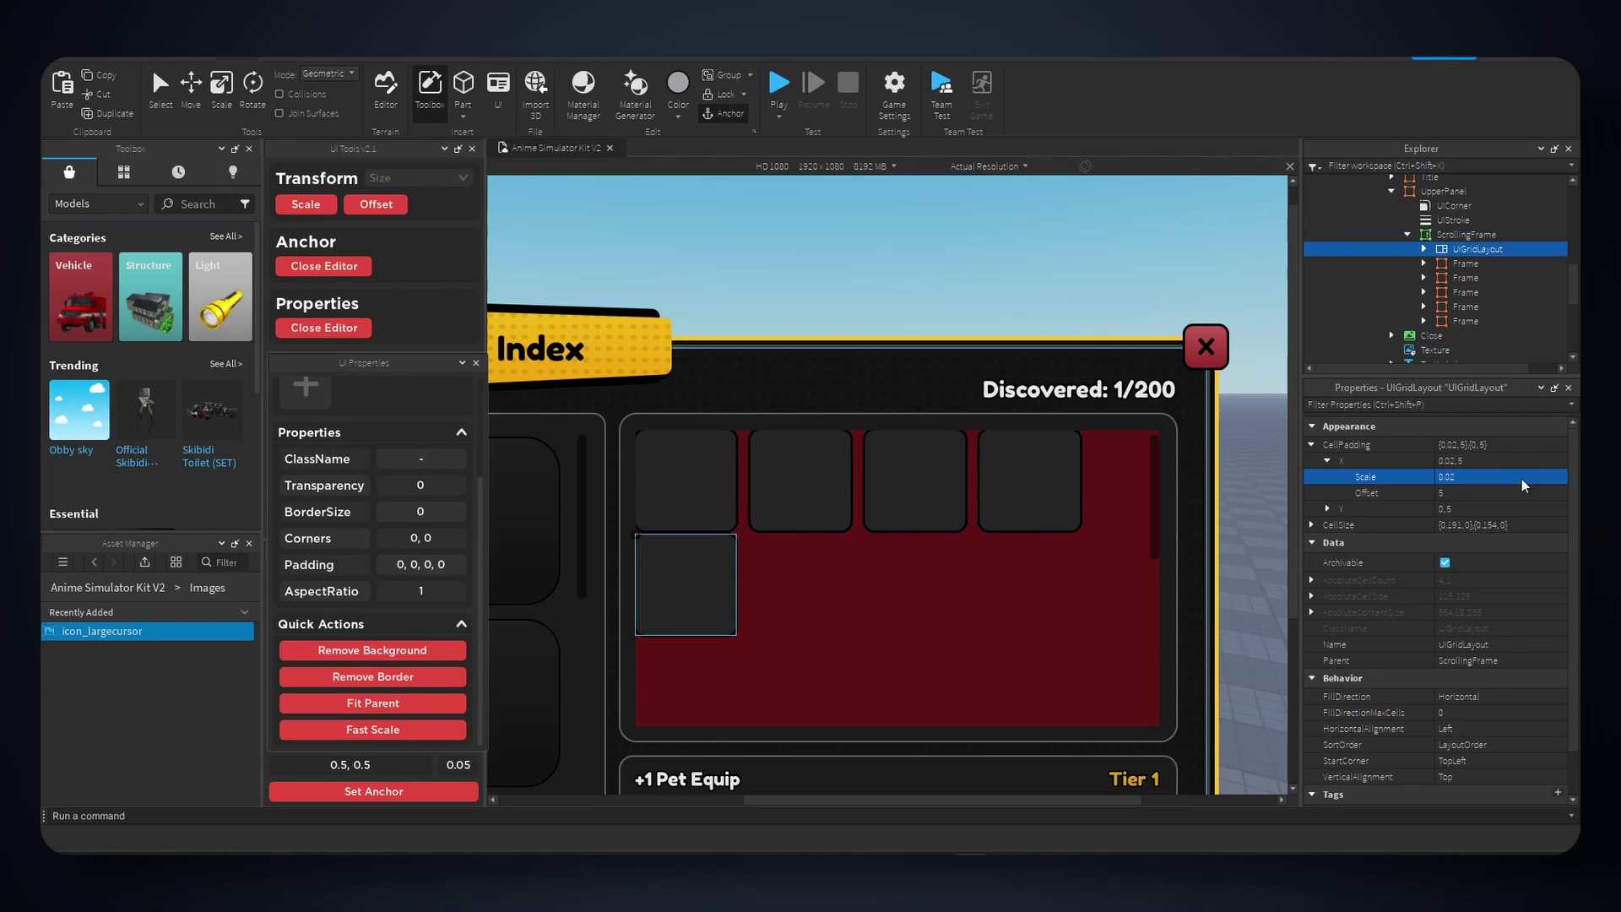
click(1329, 509)
click(1520, 525)
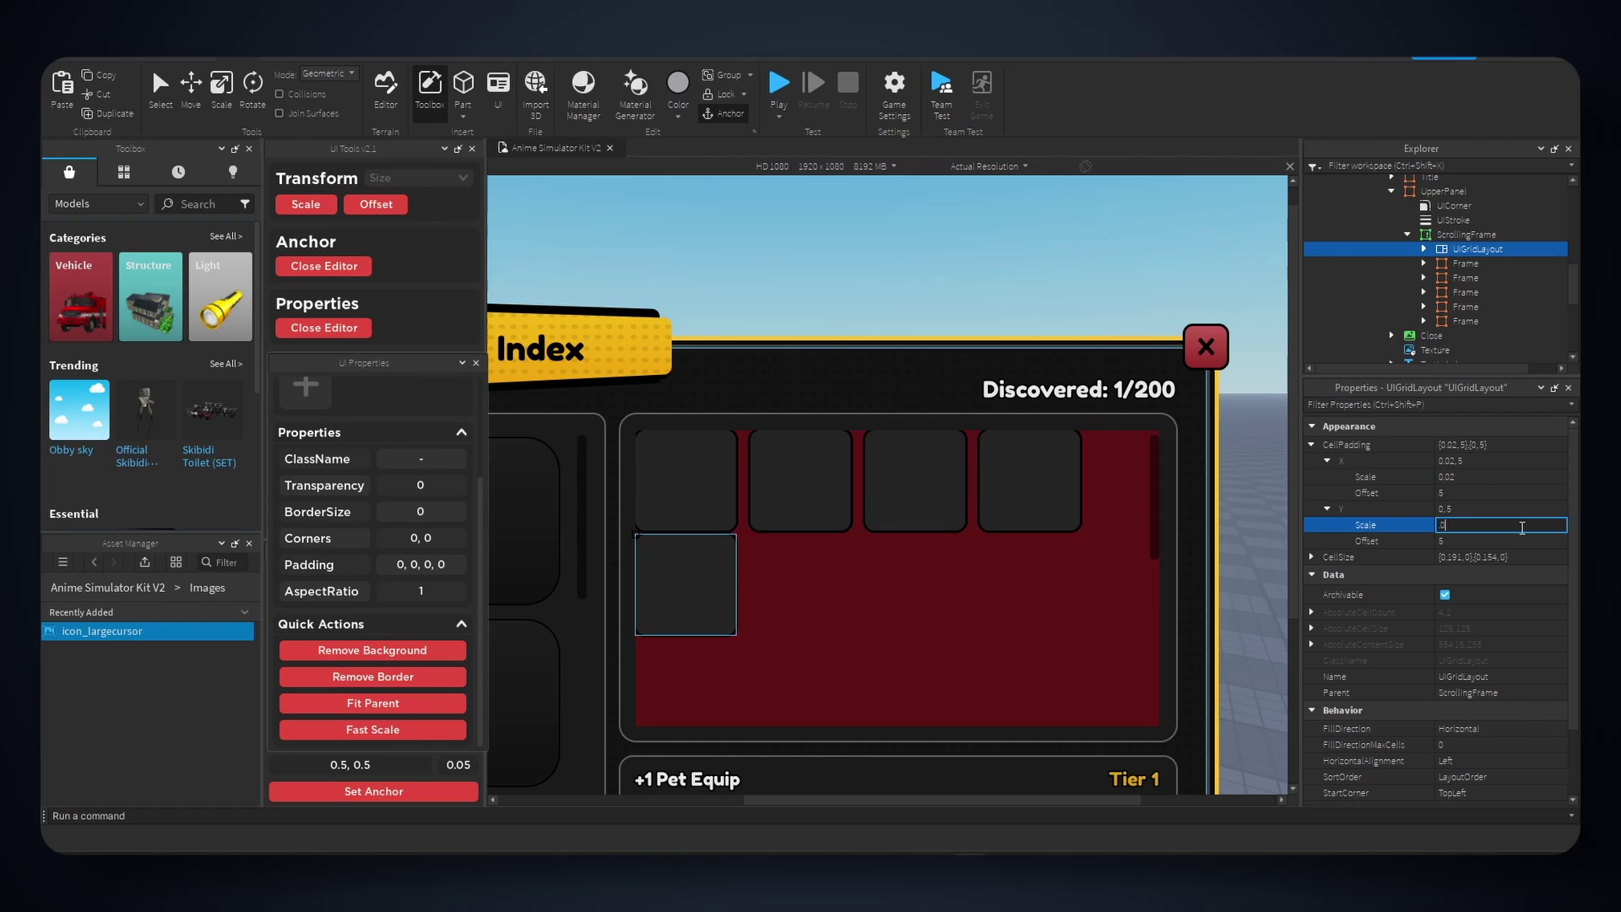
text(.02)
key(Return)
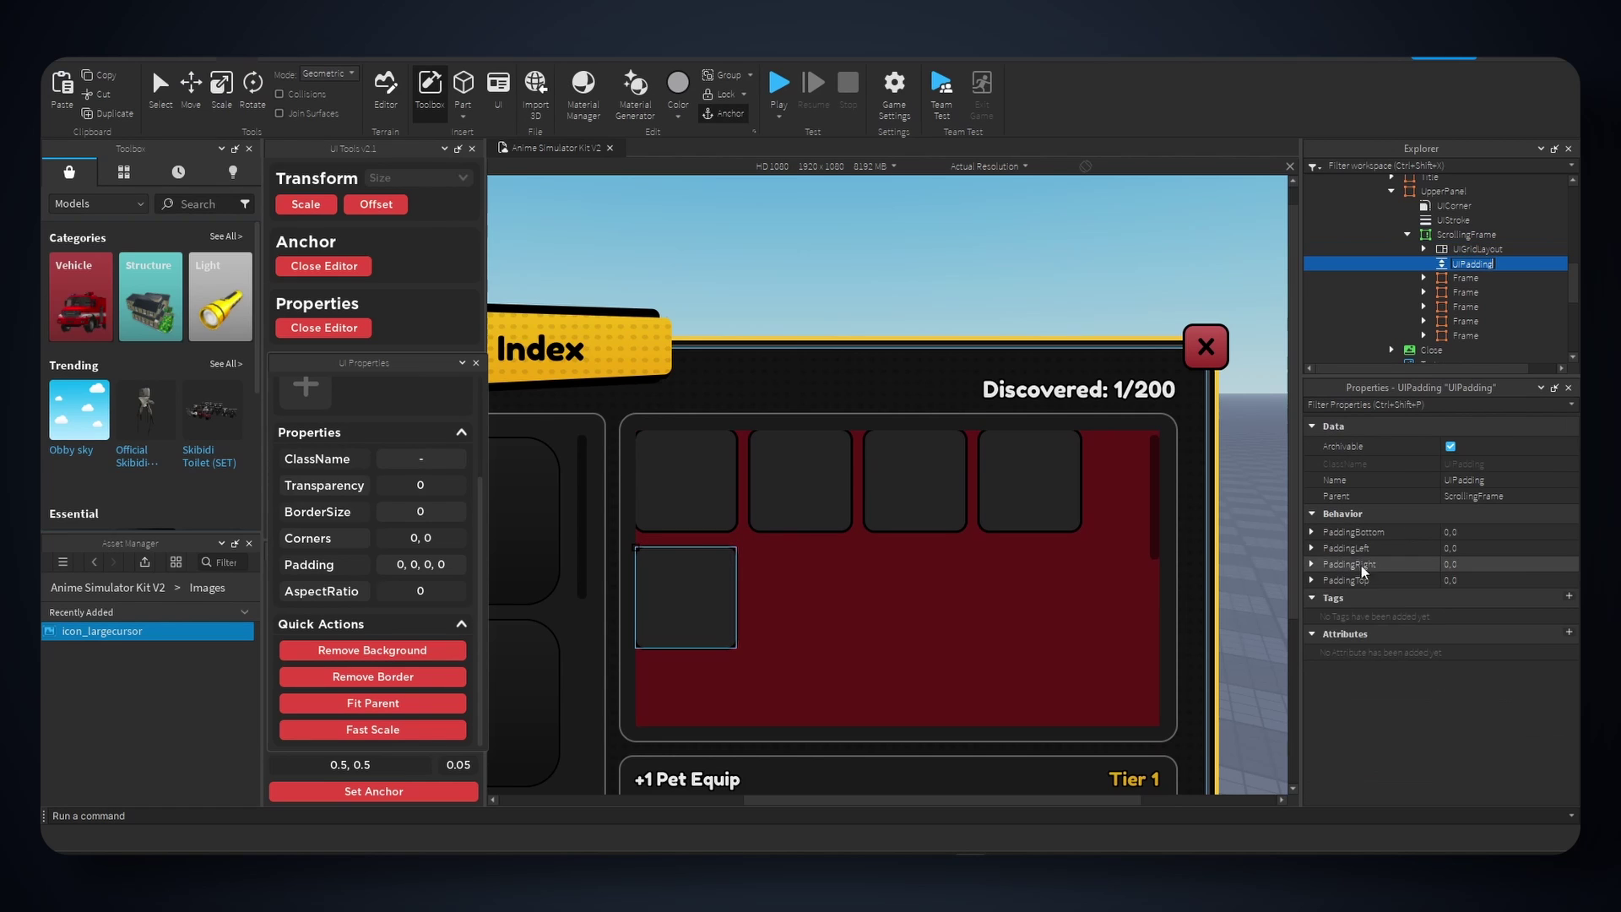
- Add a UIPadding to the ScrollingFrame and set its PaddingTop scale to 0.01
click(1313, 580)
click(1496, 596)
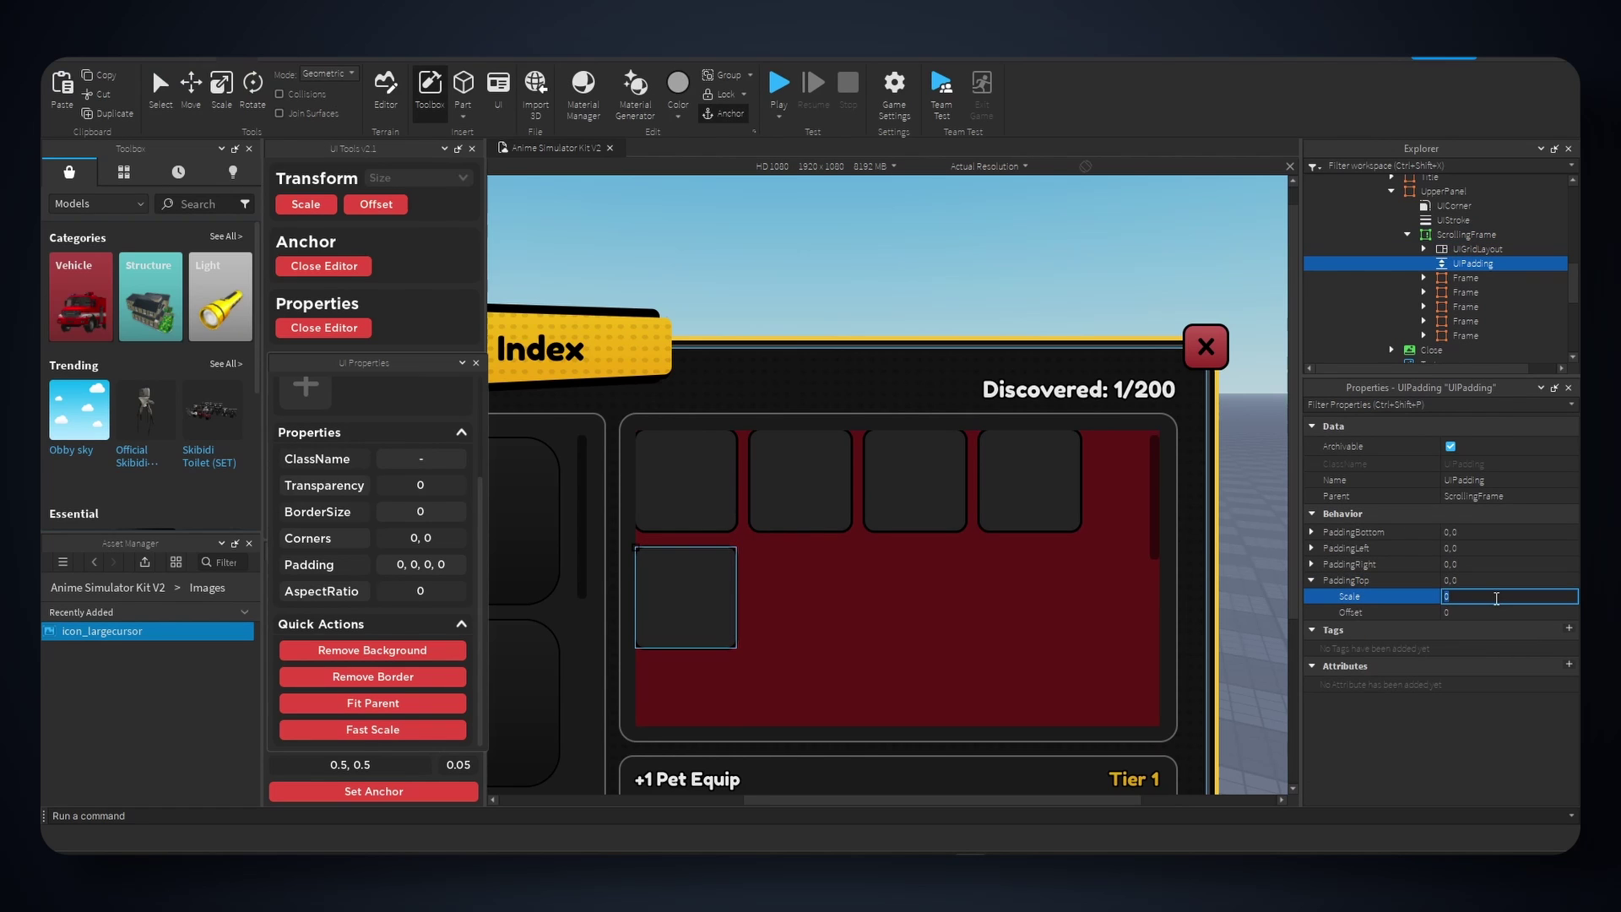
text(.01)
key(Return)
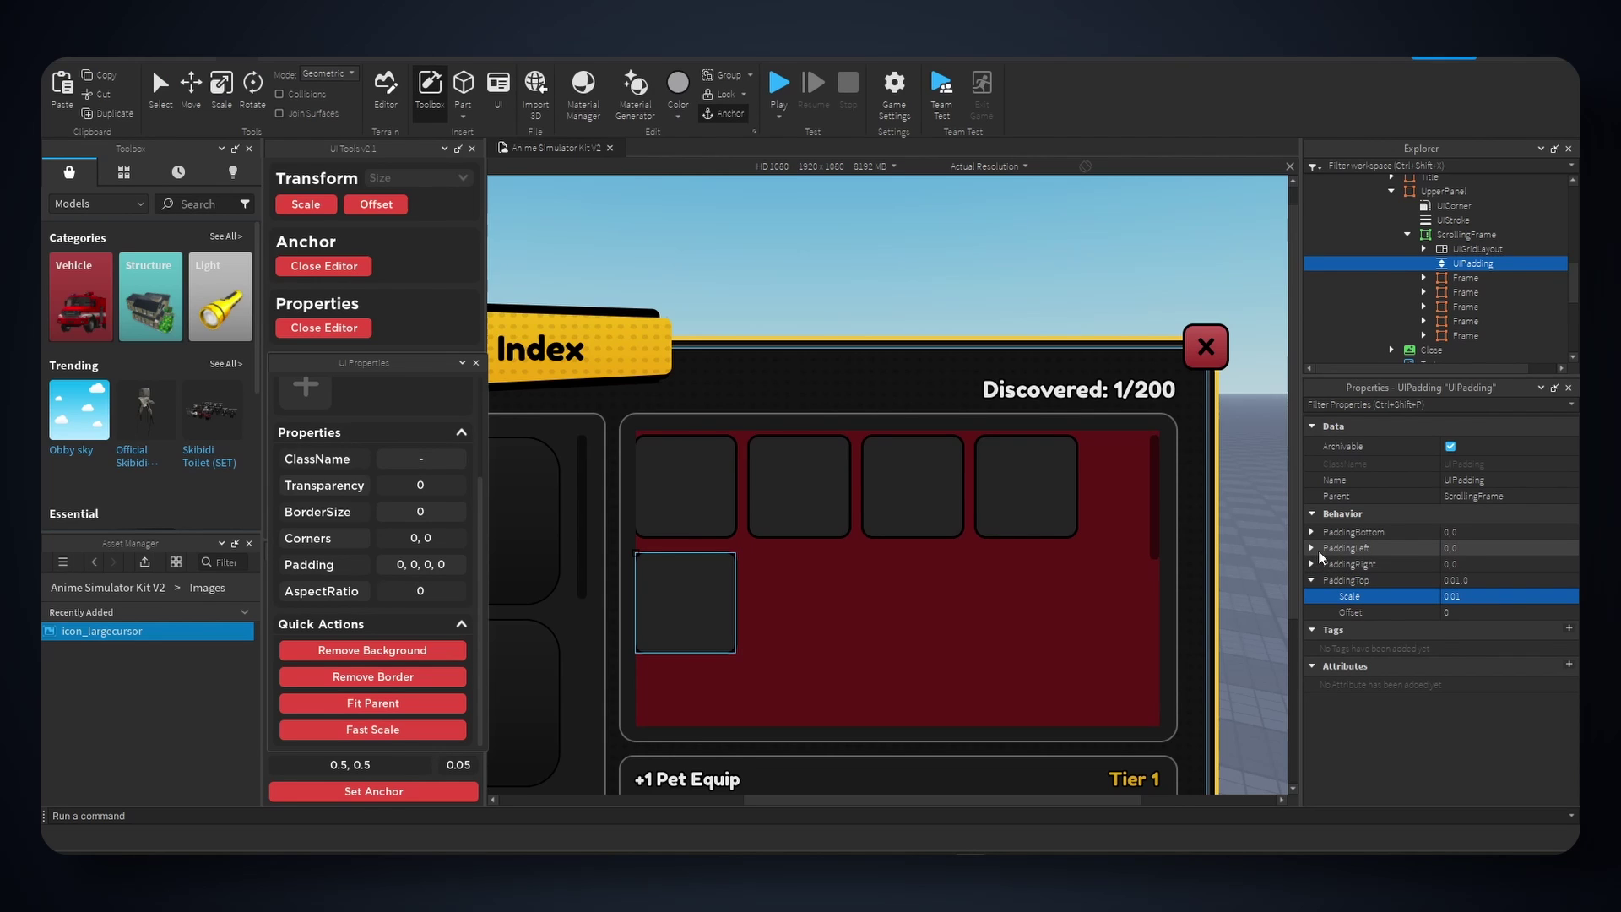
- Set the UIPadding's PaddingRight scale to 0.01
click(1314, 549)
click(1313, 550)
click(1312, 564)
click(1512, 595)
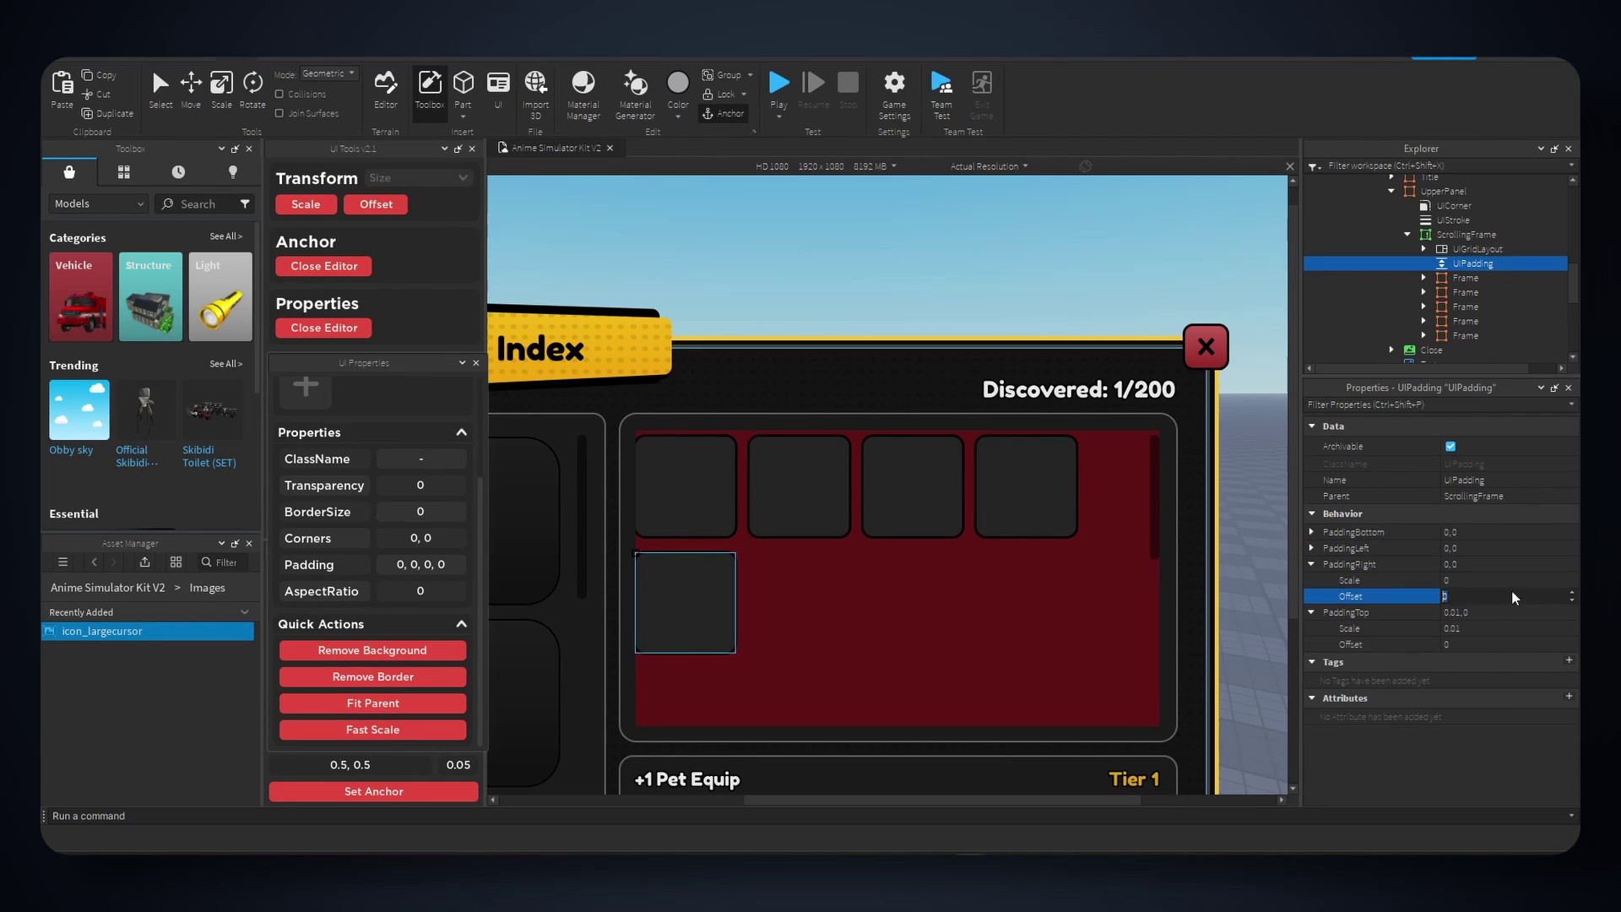
click(1525, 585)
text(.01)
key(Return)
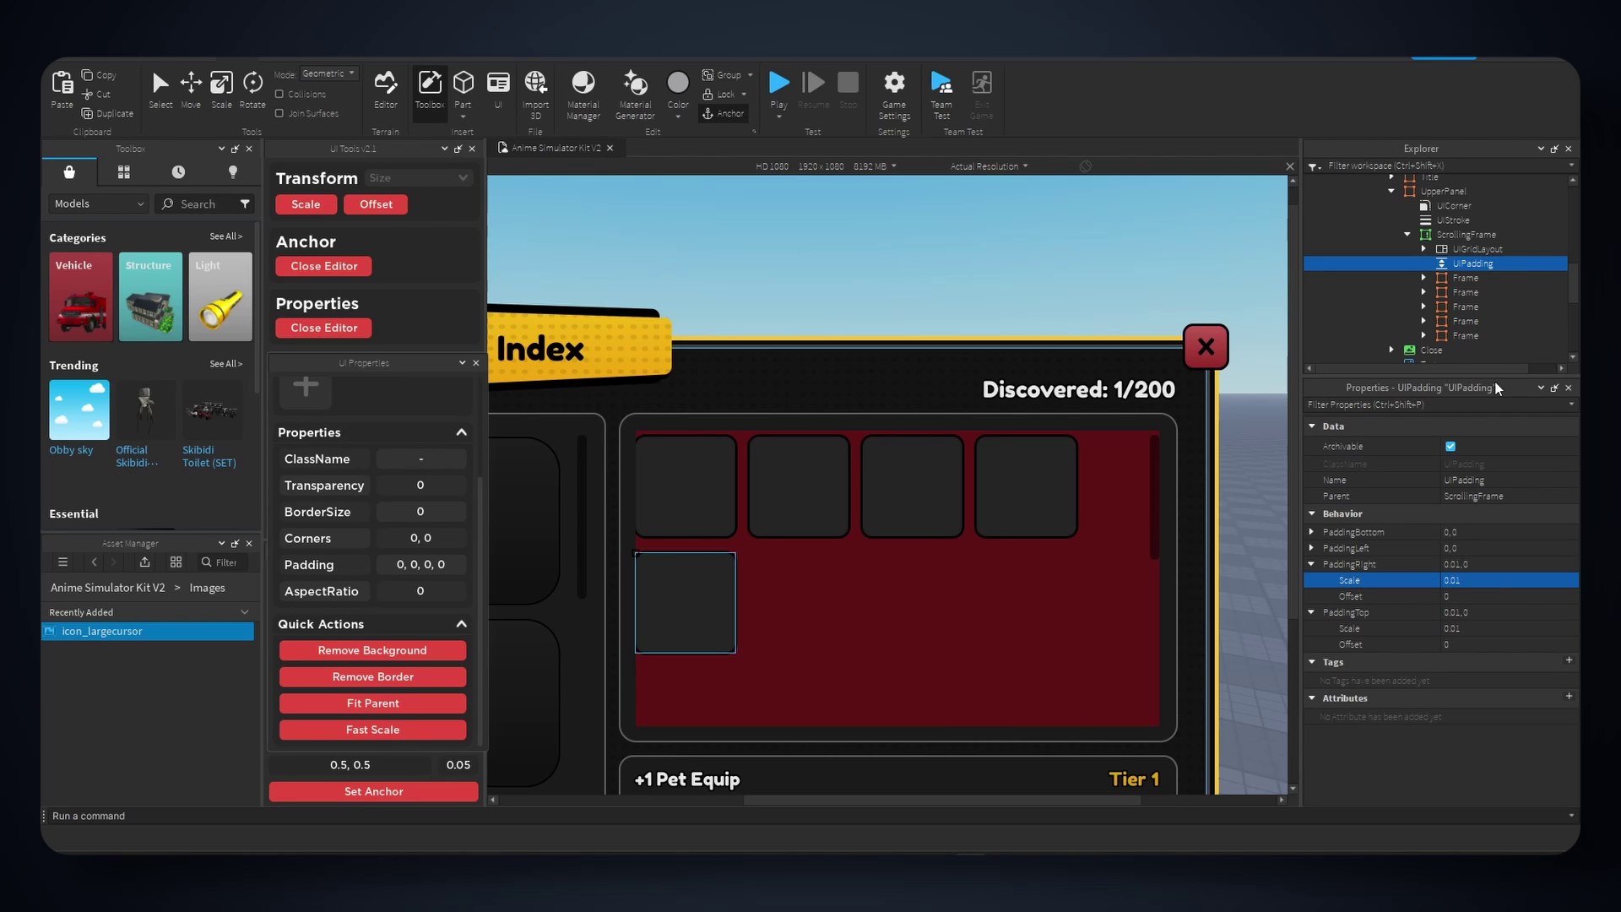
- Delete the UIAspectRatioConstraint inside the UIGridLayout
click(1477, 249)
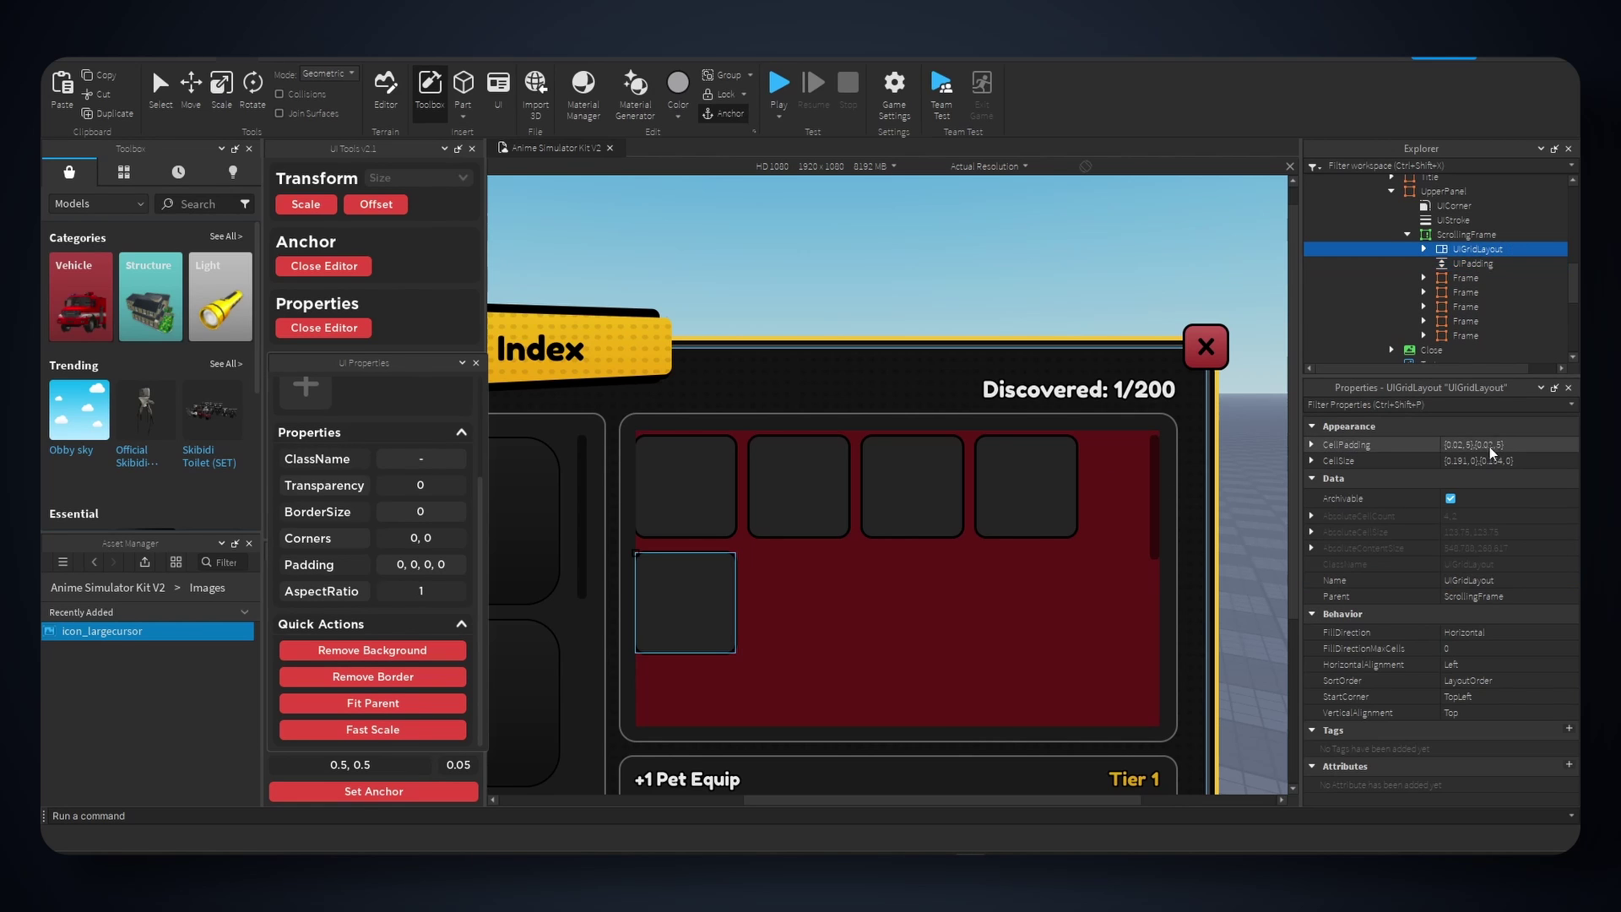
click(1424, 249)
click(1468, 263)
key(Delete)
- Set the UIGridLayout's CellPadding offset to 0 for both X and Y
click(1467, 251)
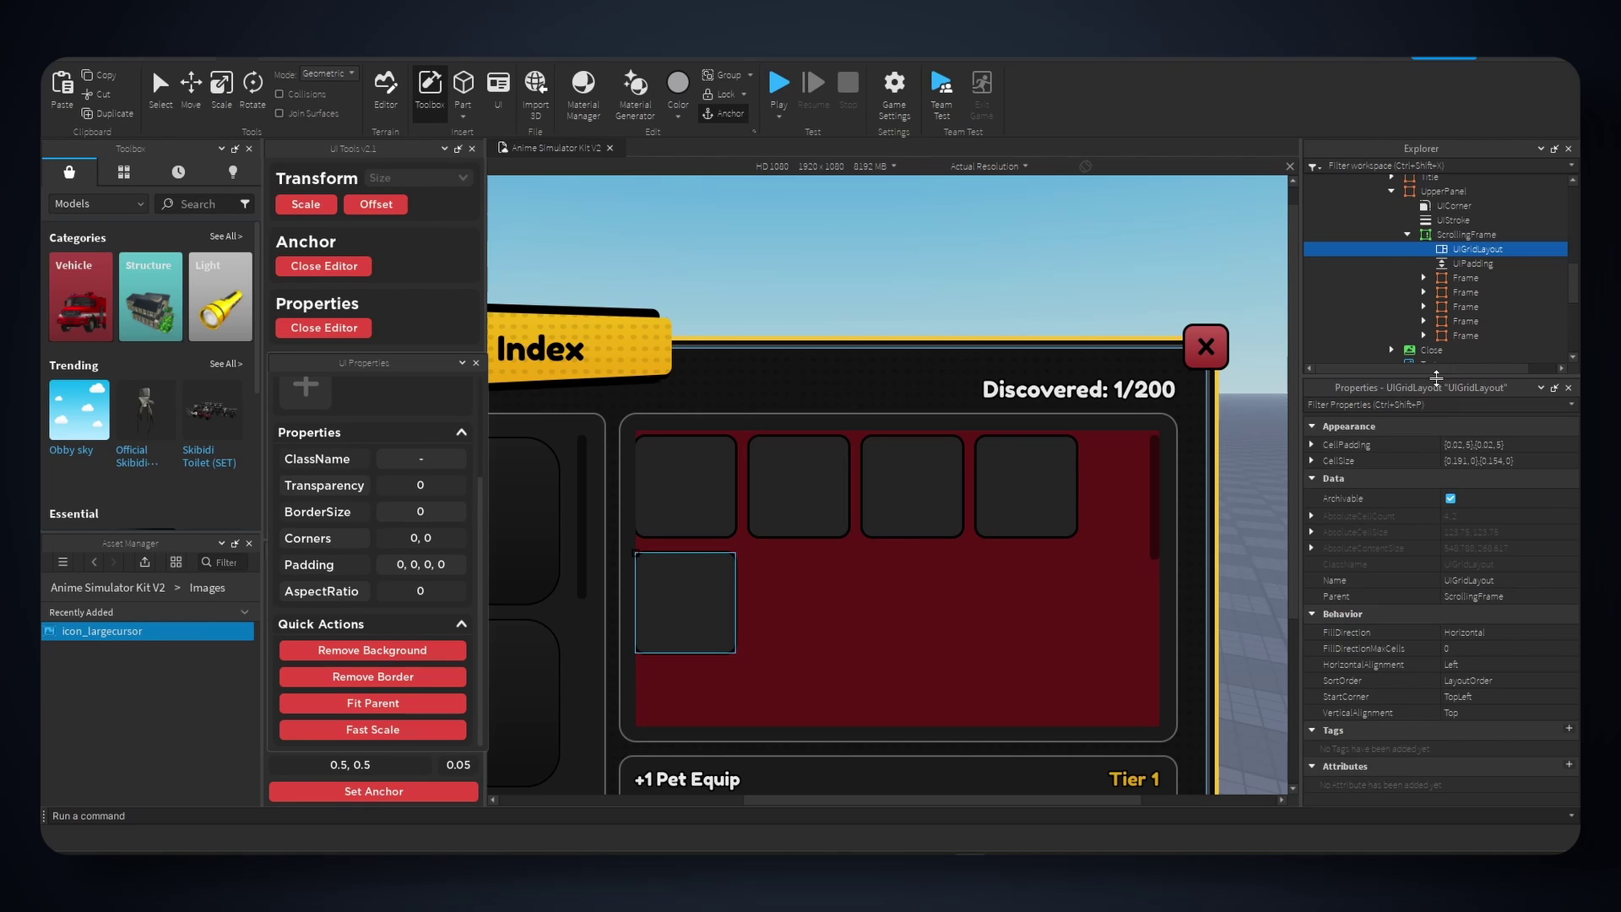
click(1311, 445)
click(1485, 444)
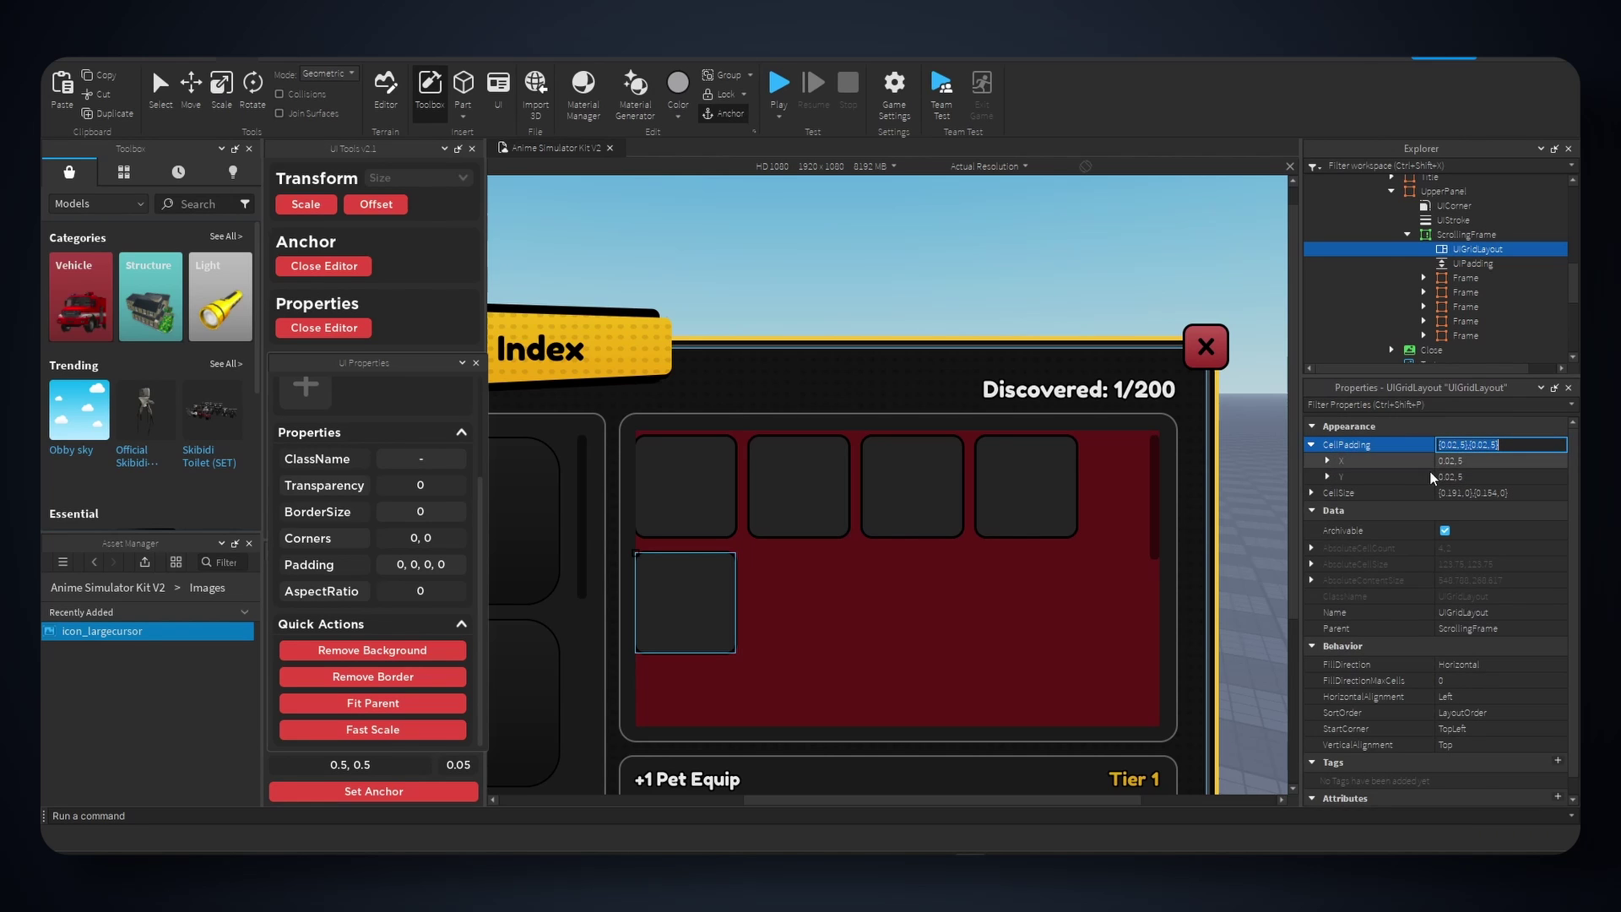
click(1327, 460)
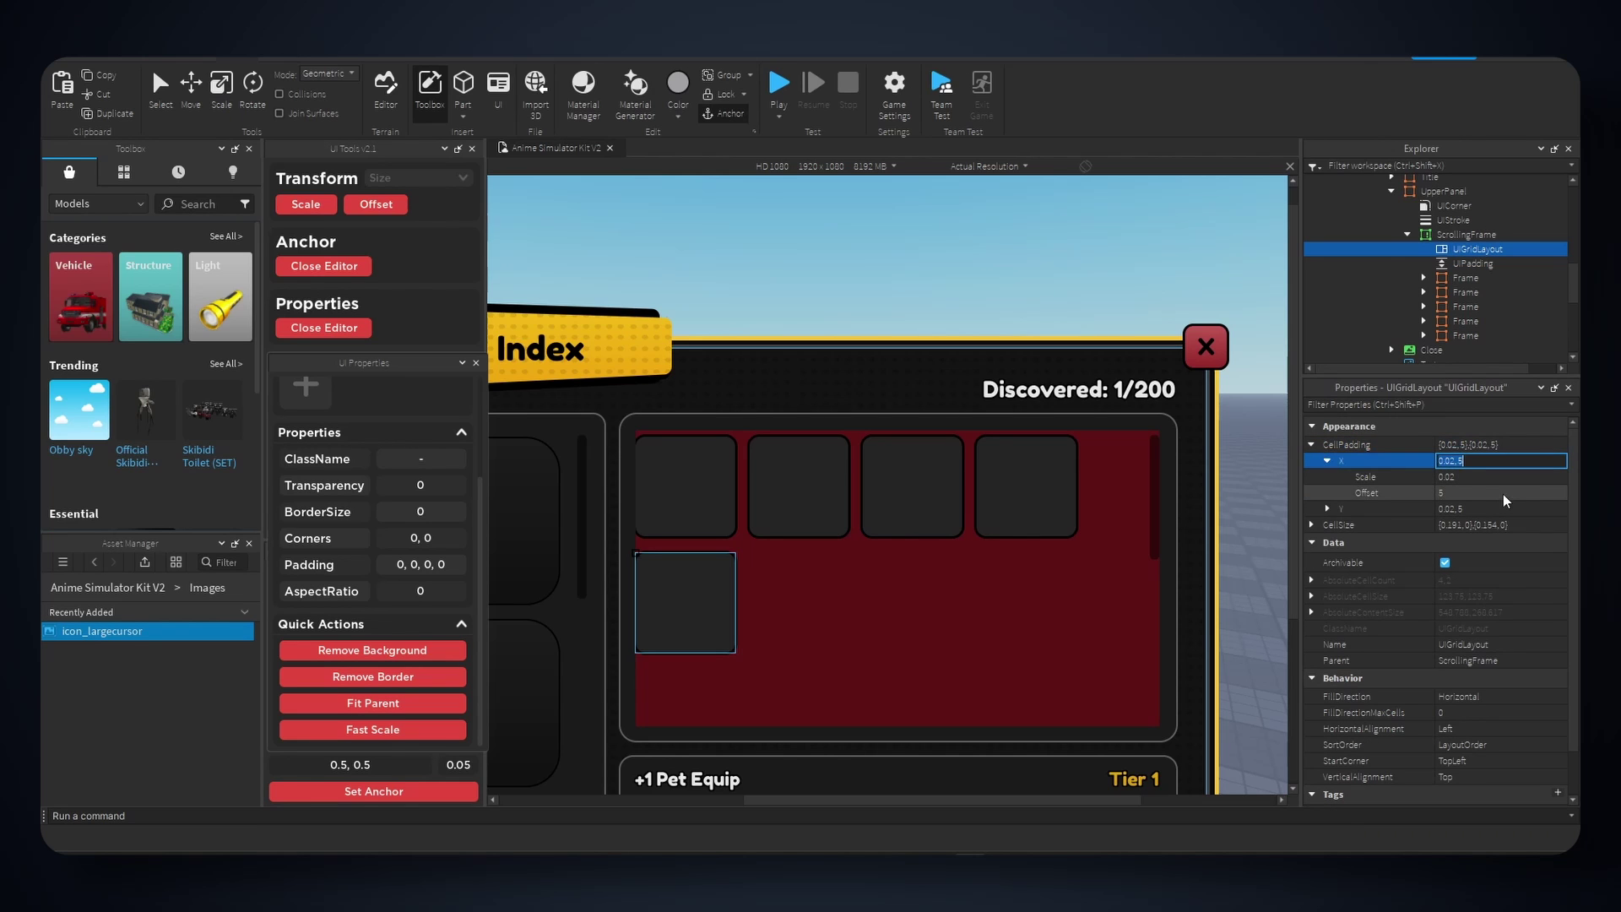
click(1508, 492)
key(Return)
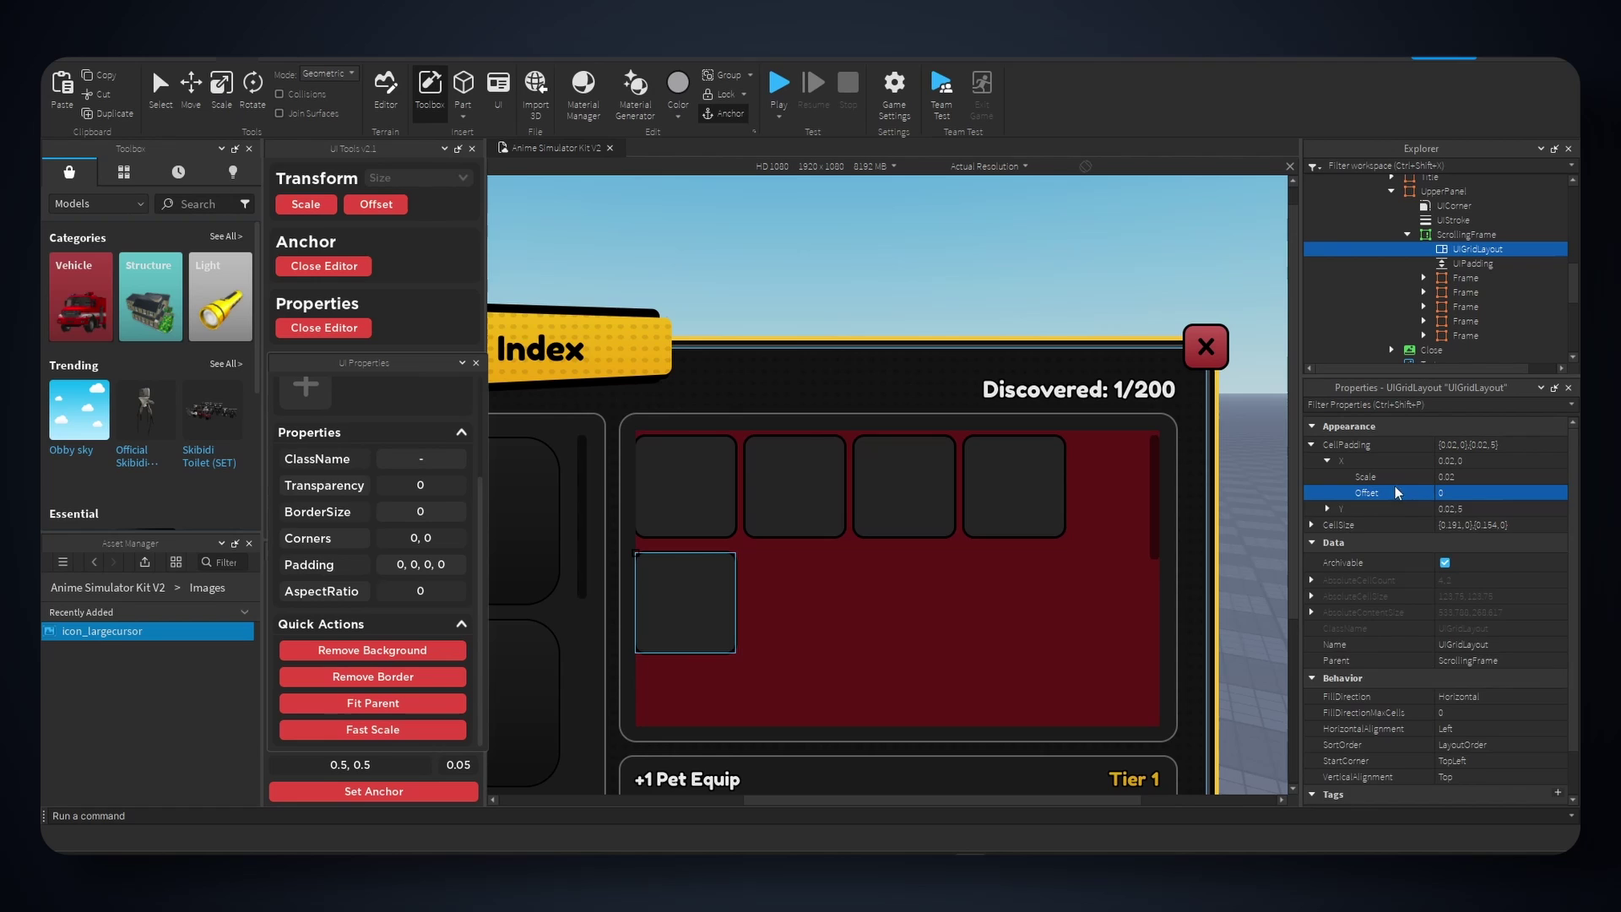
click(1327, 508)
click(1491, 540)
text(0)
key(Return)
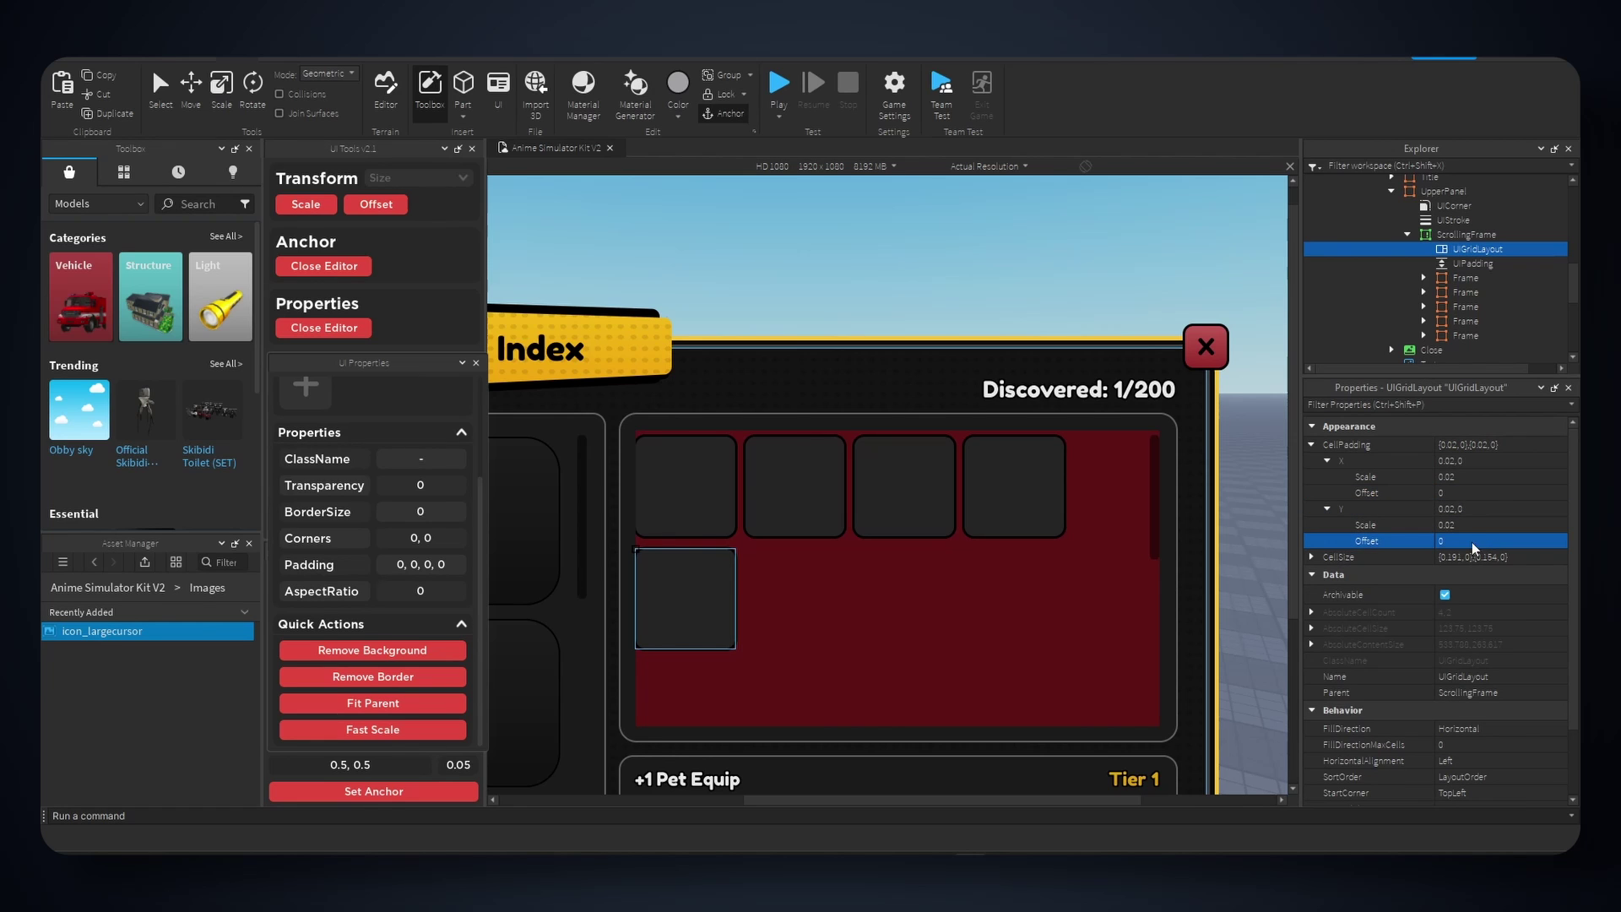
- Convert the UIGridLayout's CellSize from scale to offset with the UI Tools plugin
click(1415, 476)
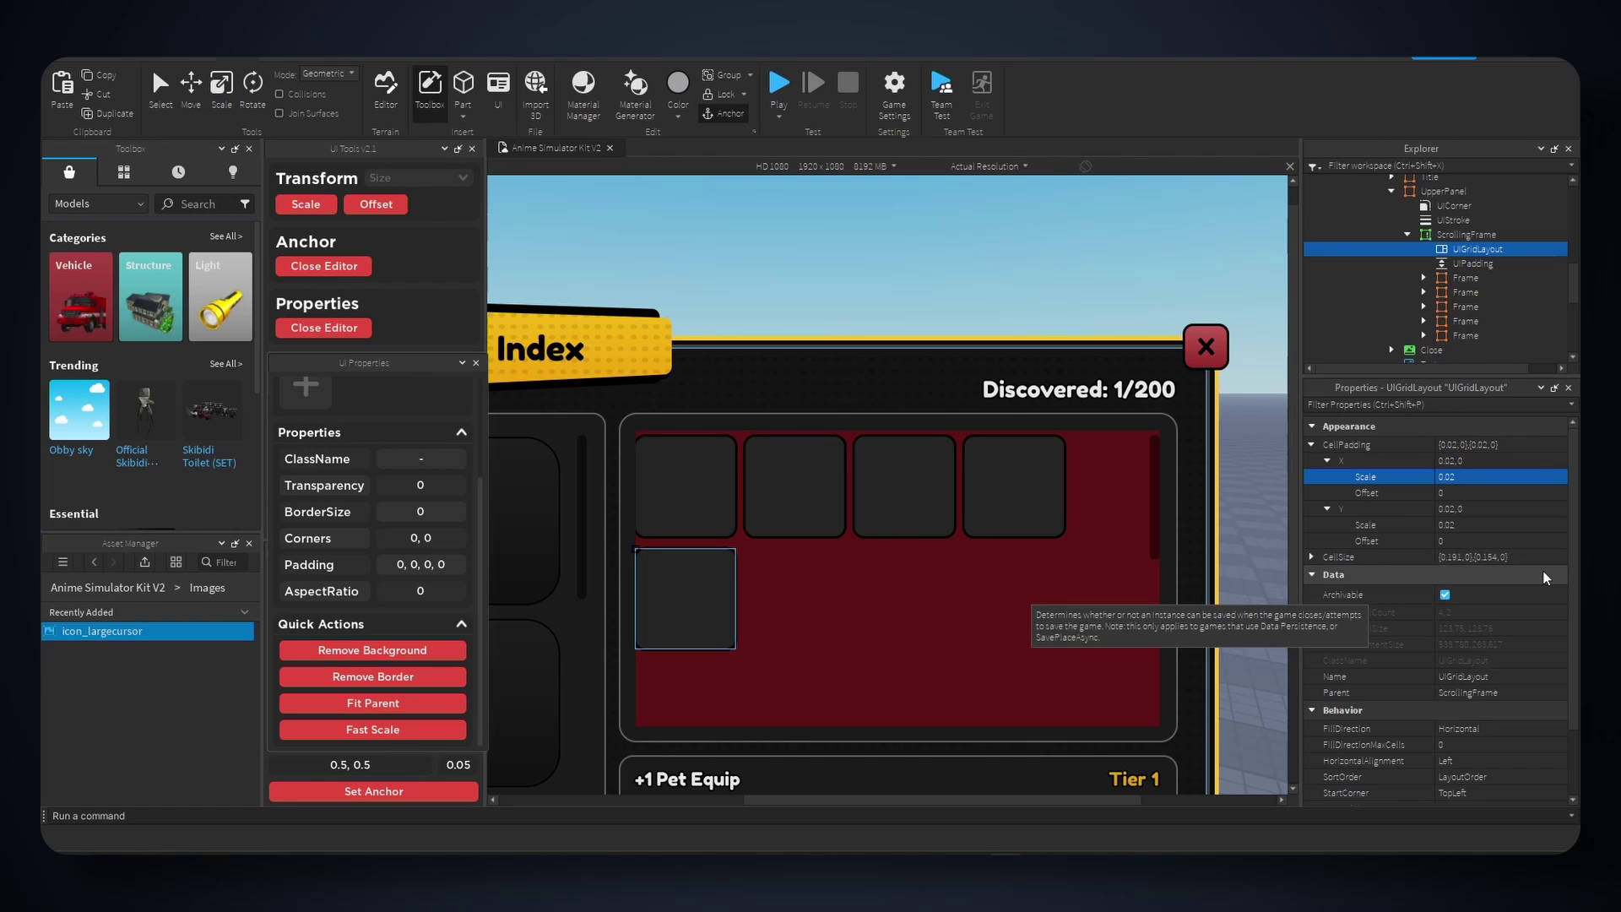
click(1454, 336)
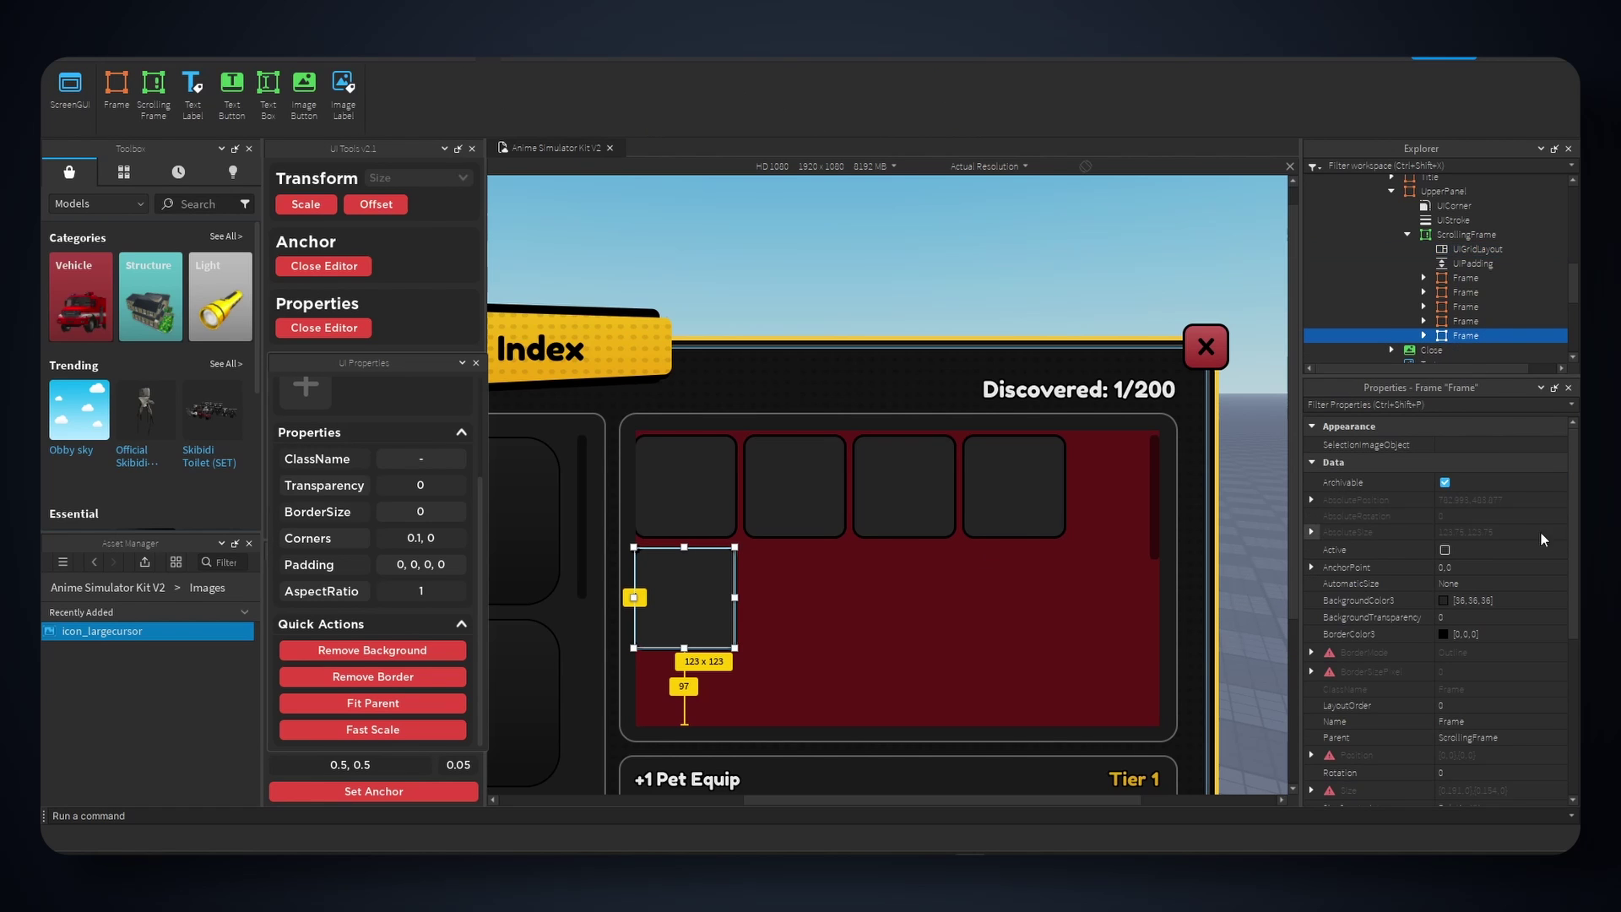
click(1468, 250)
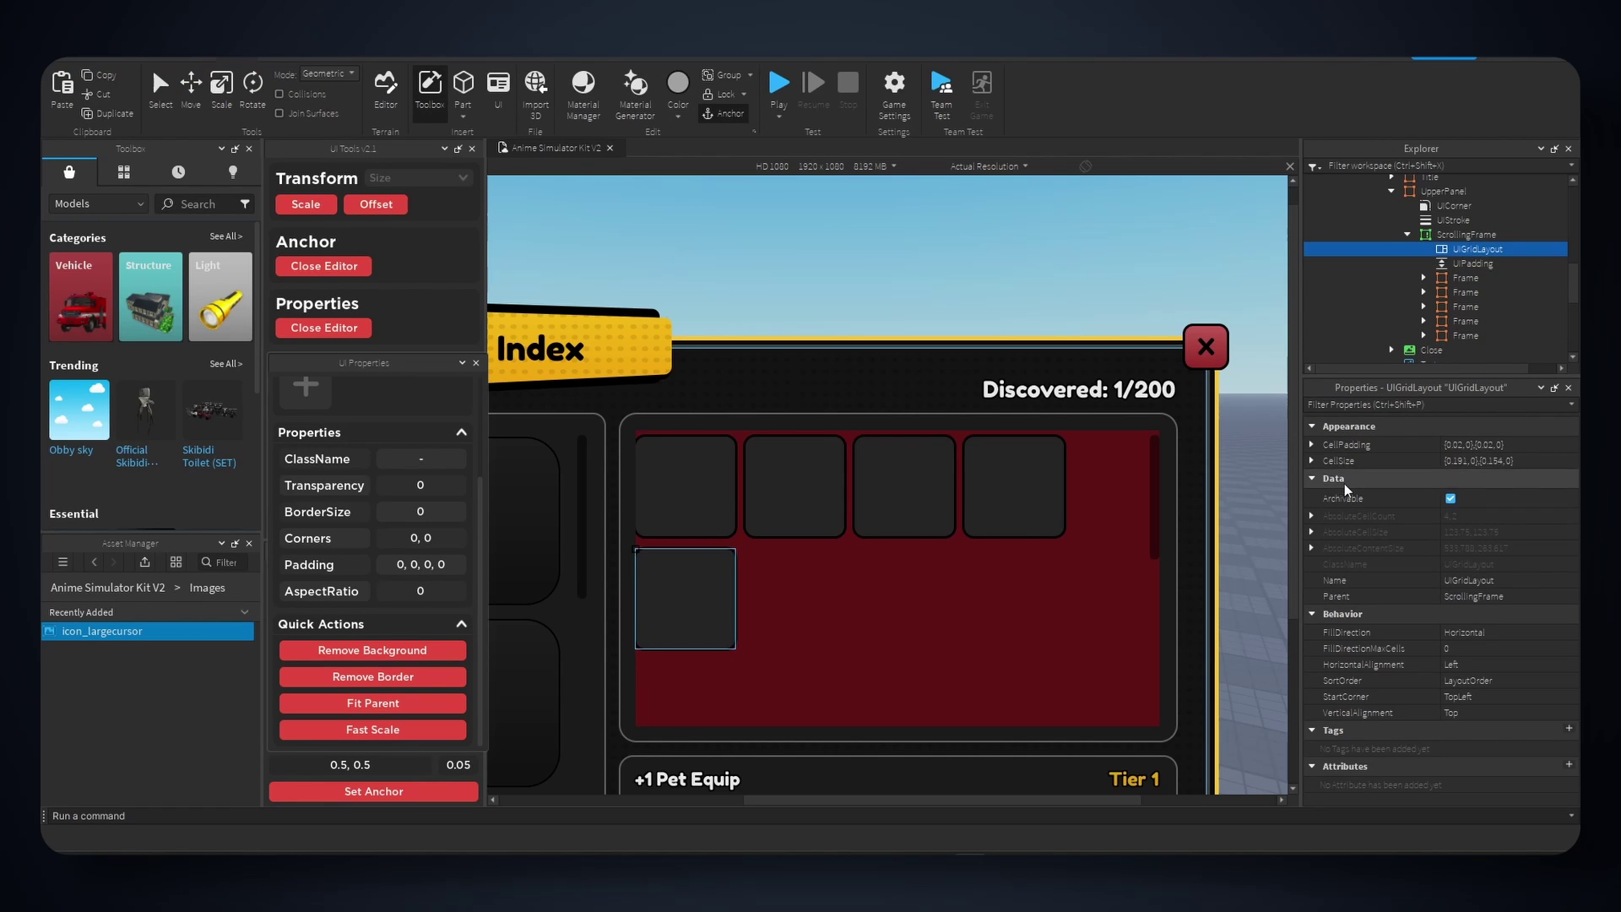
click(404, 183)
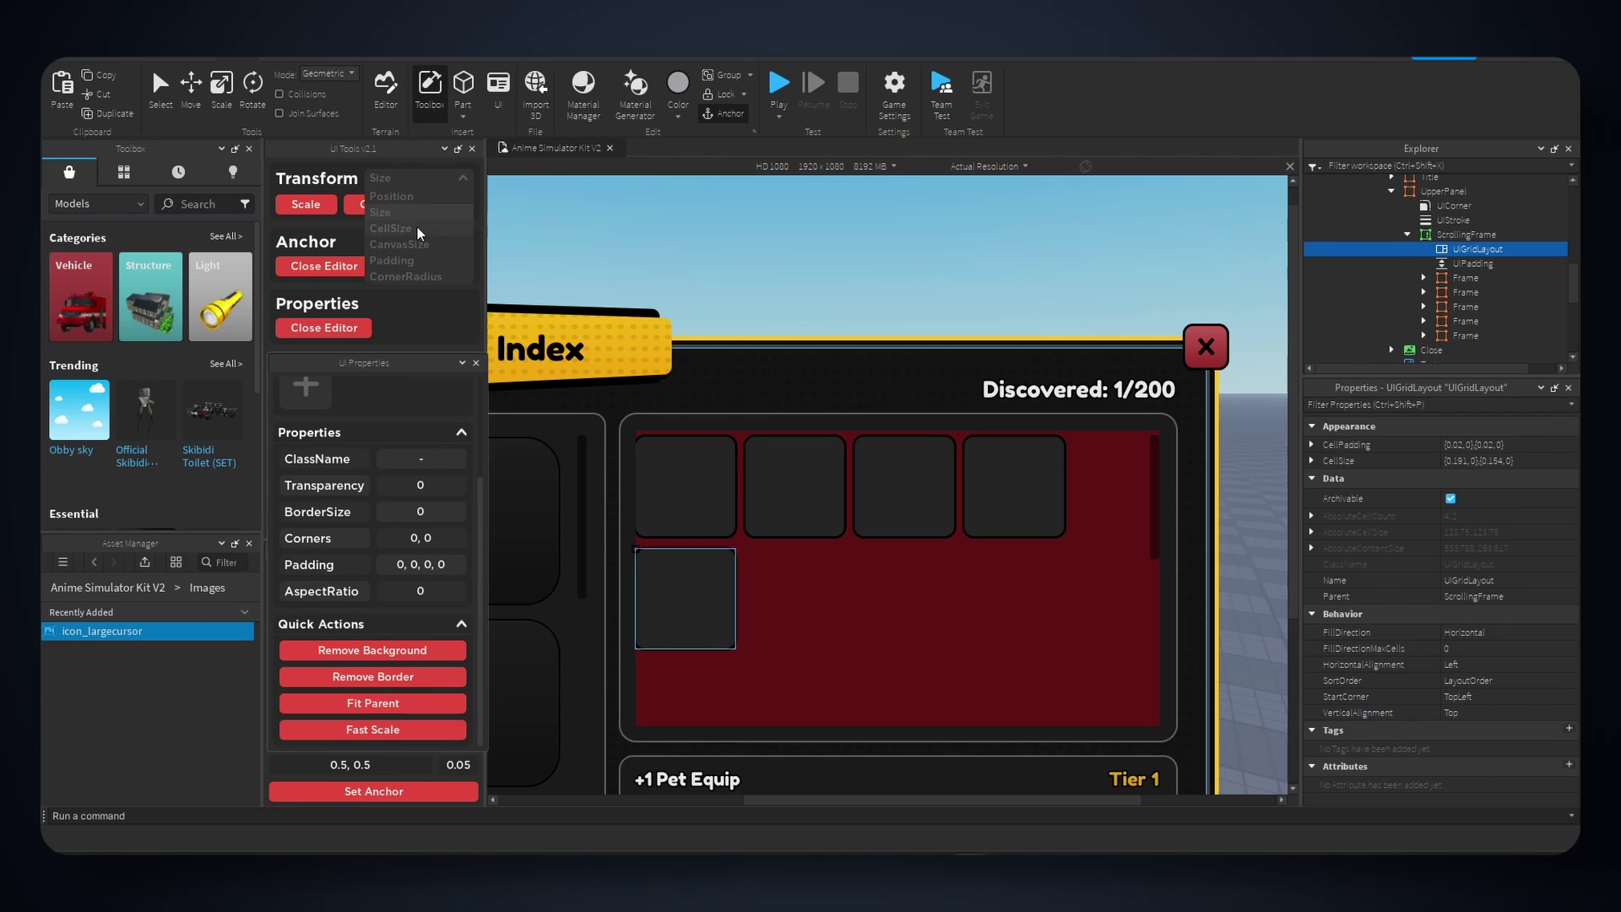
click(387, 212)
click(385, 213)
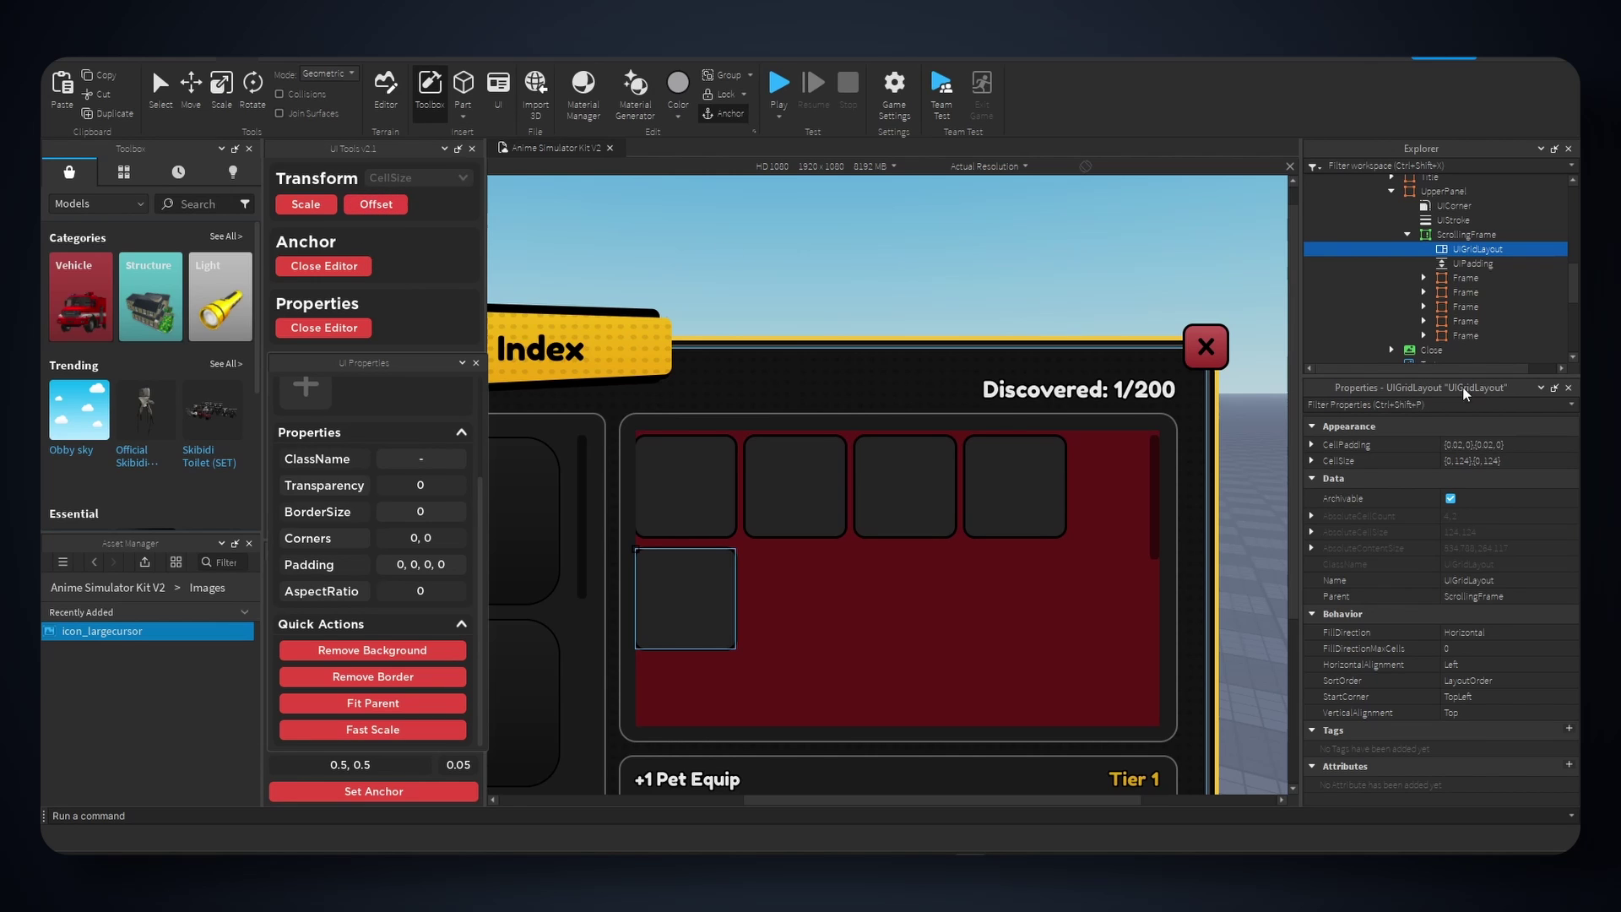
- Set the UIGridLayout's CellSize offset to 115 for X and Y, and convert it back to scale with the UI Tools plugin
click(1383, 463)
click(1327, 476)
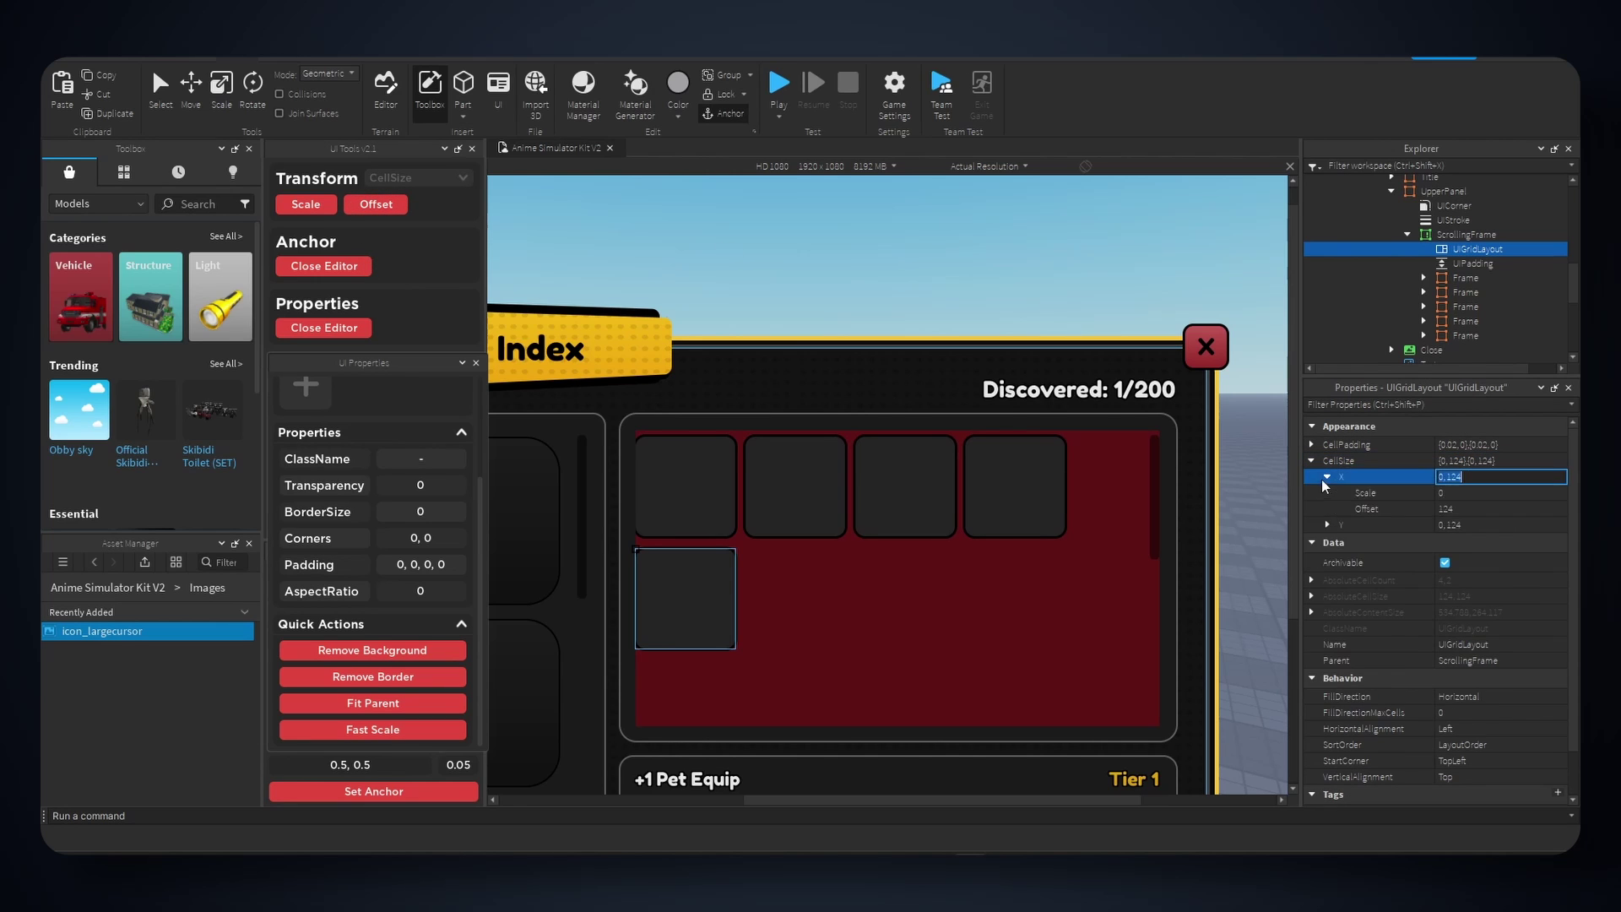
click(1327, 524)
click(1487, 508)
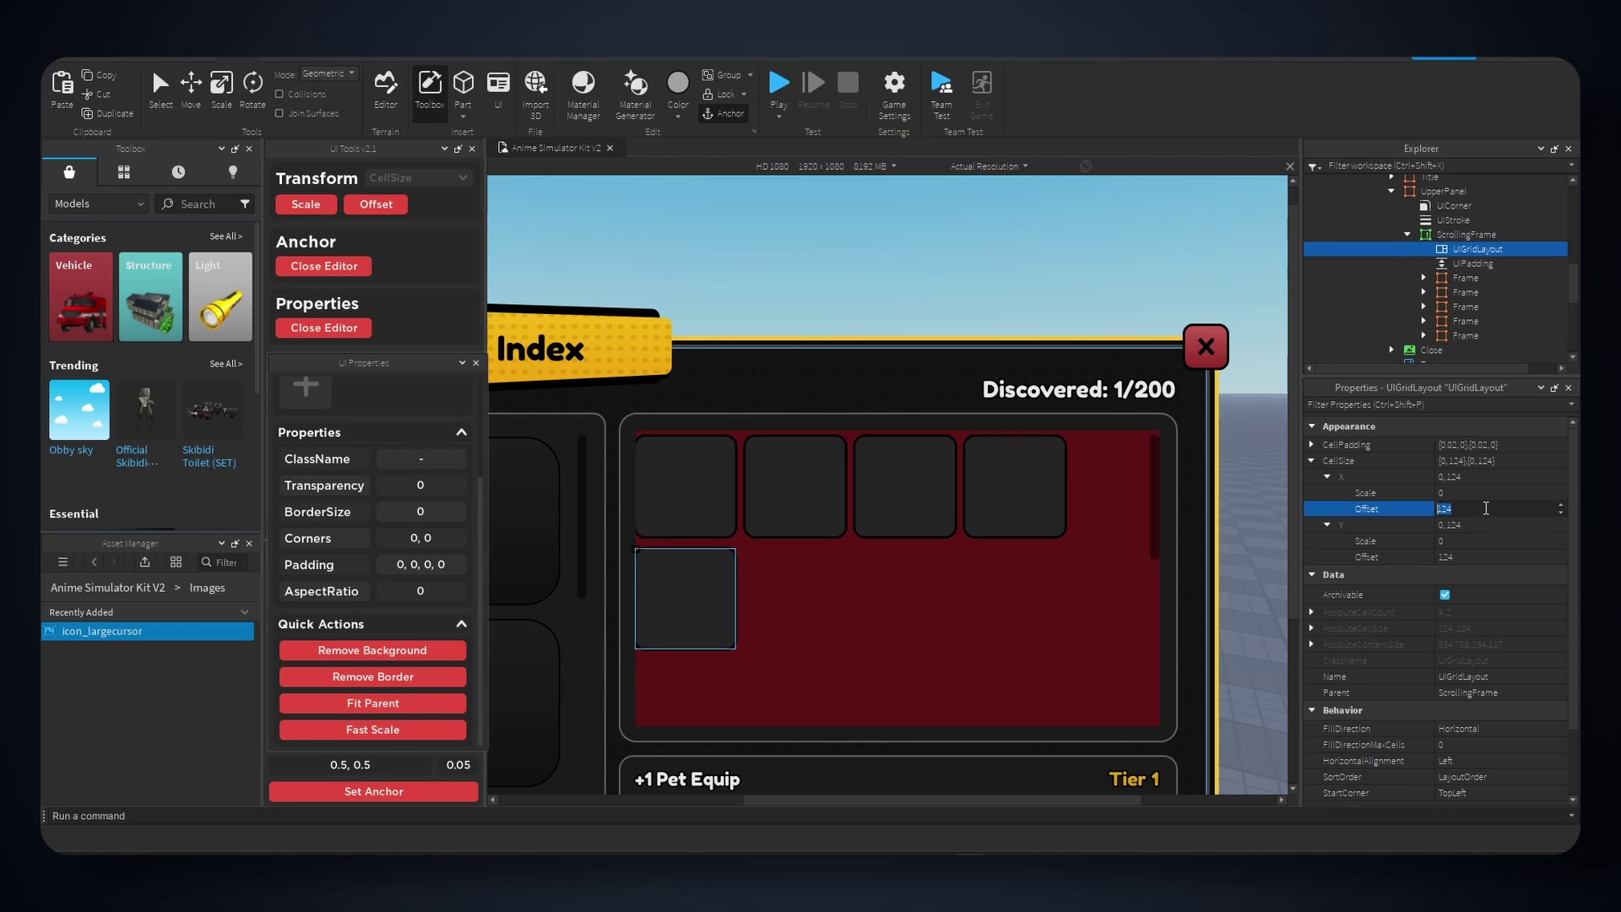
text(115)
click(1507, 557)
text(115)
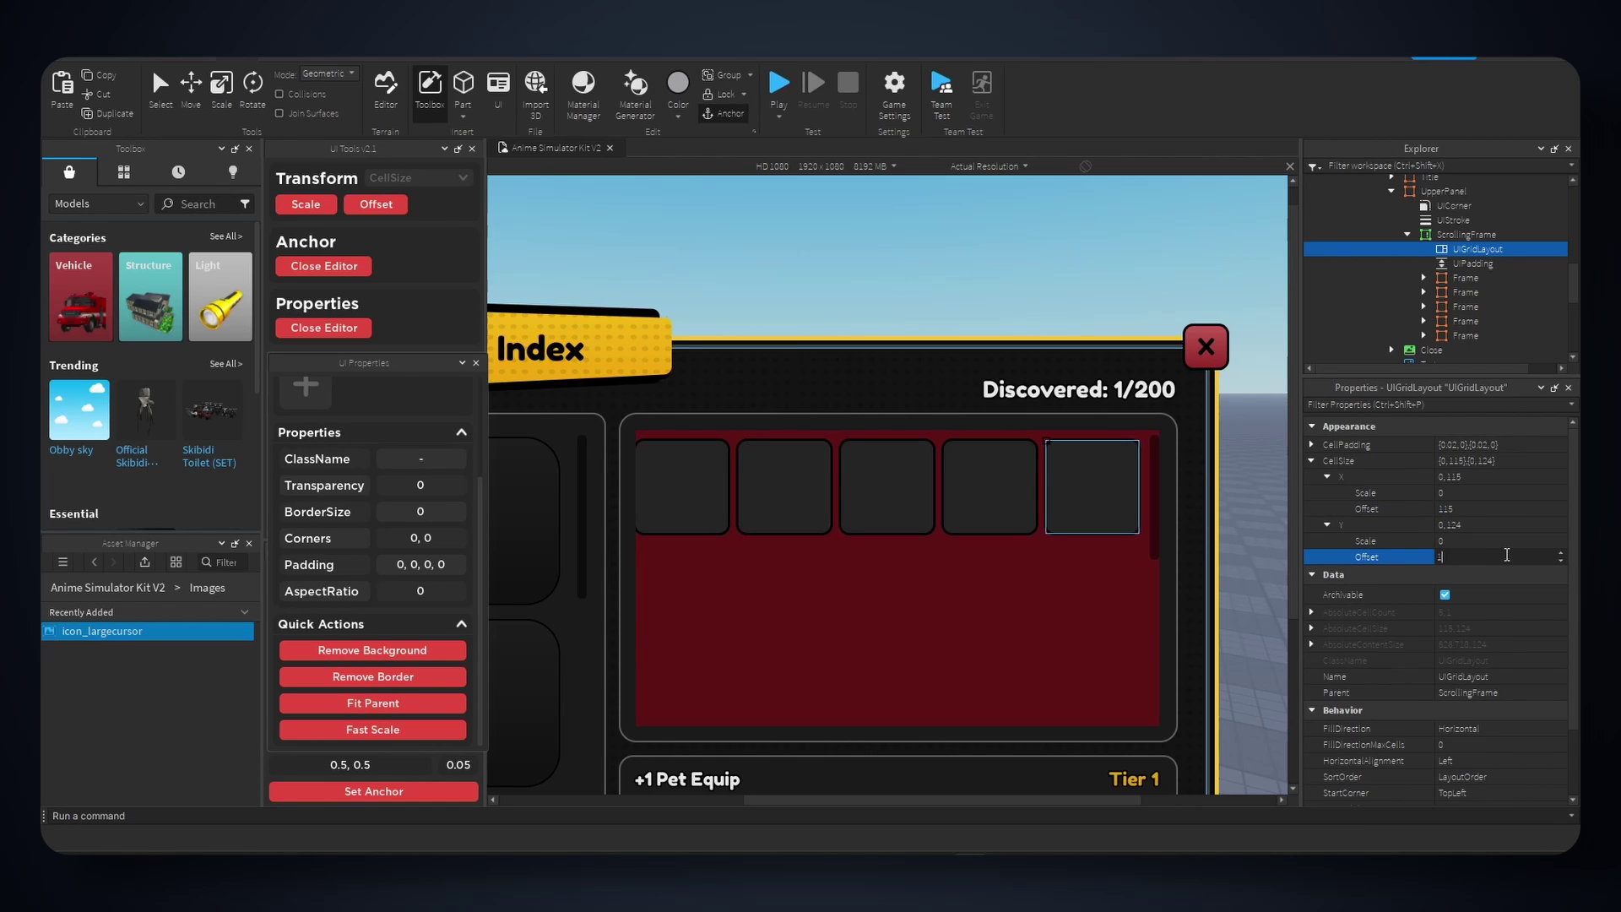
key(Return)
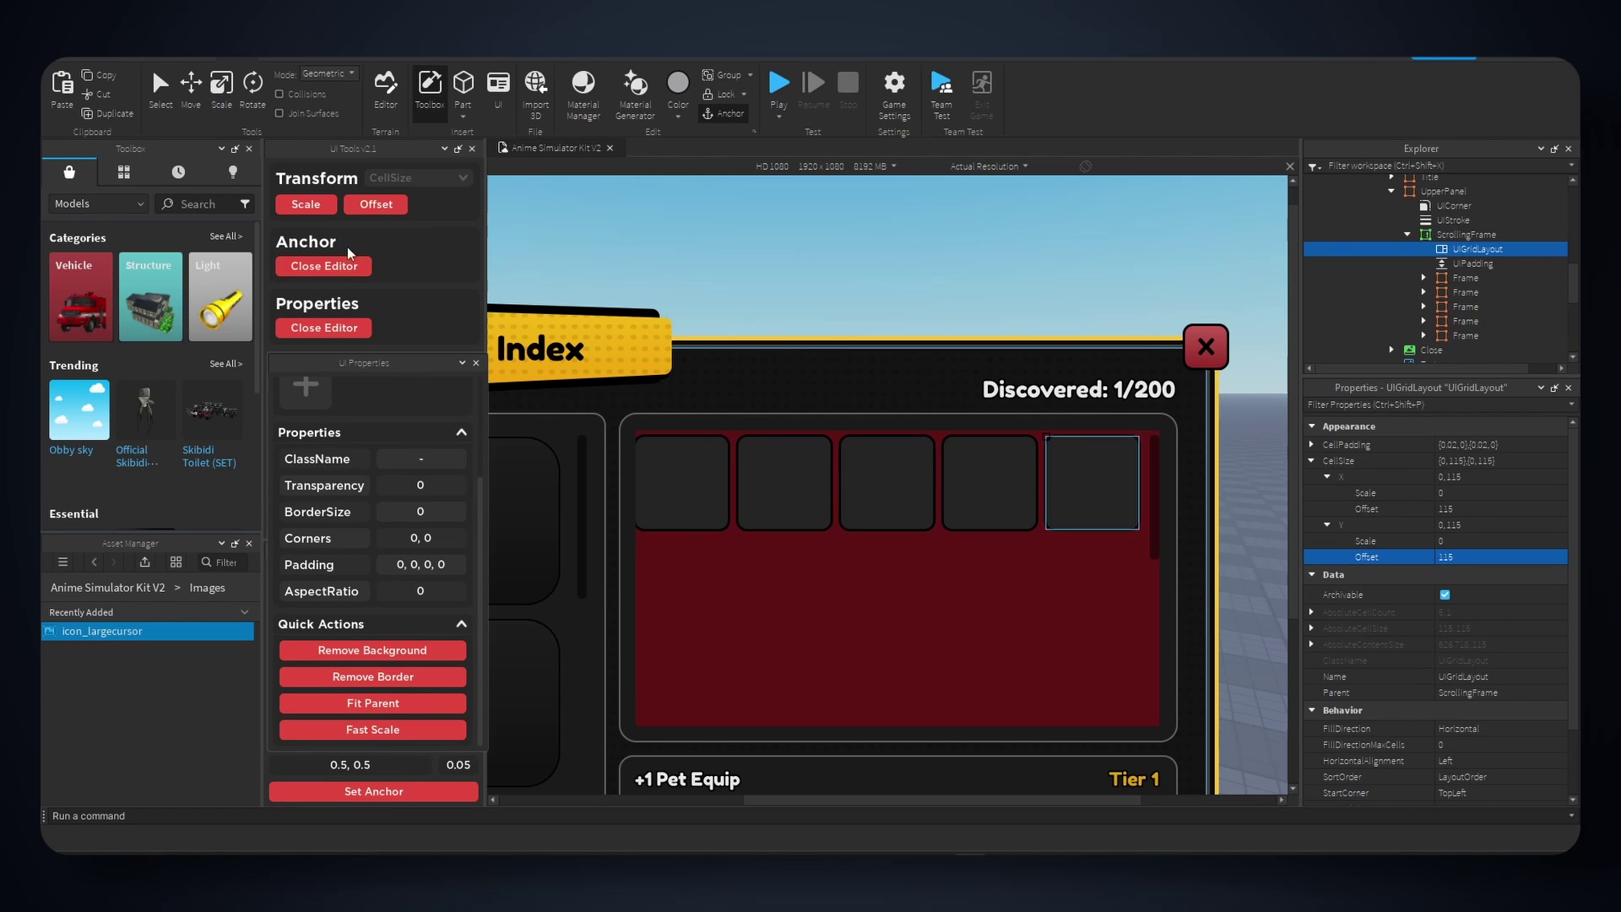
click(315, 209)
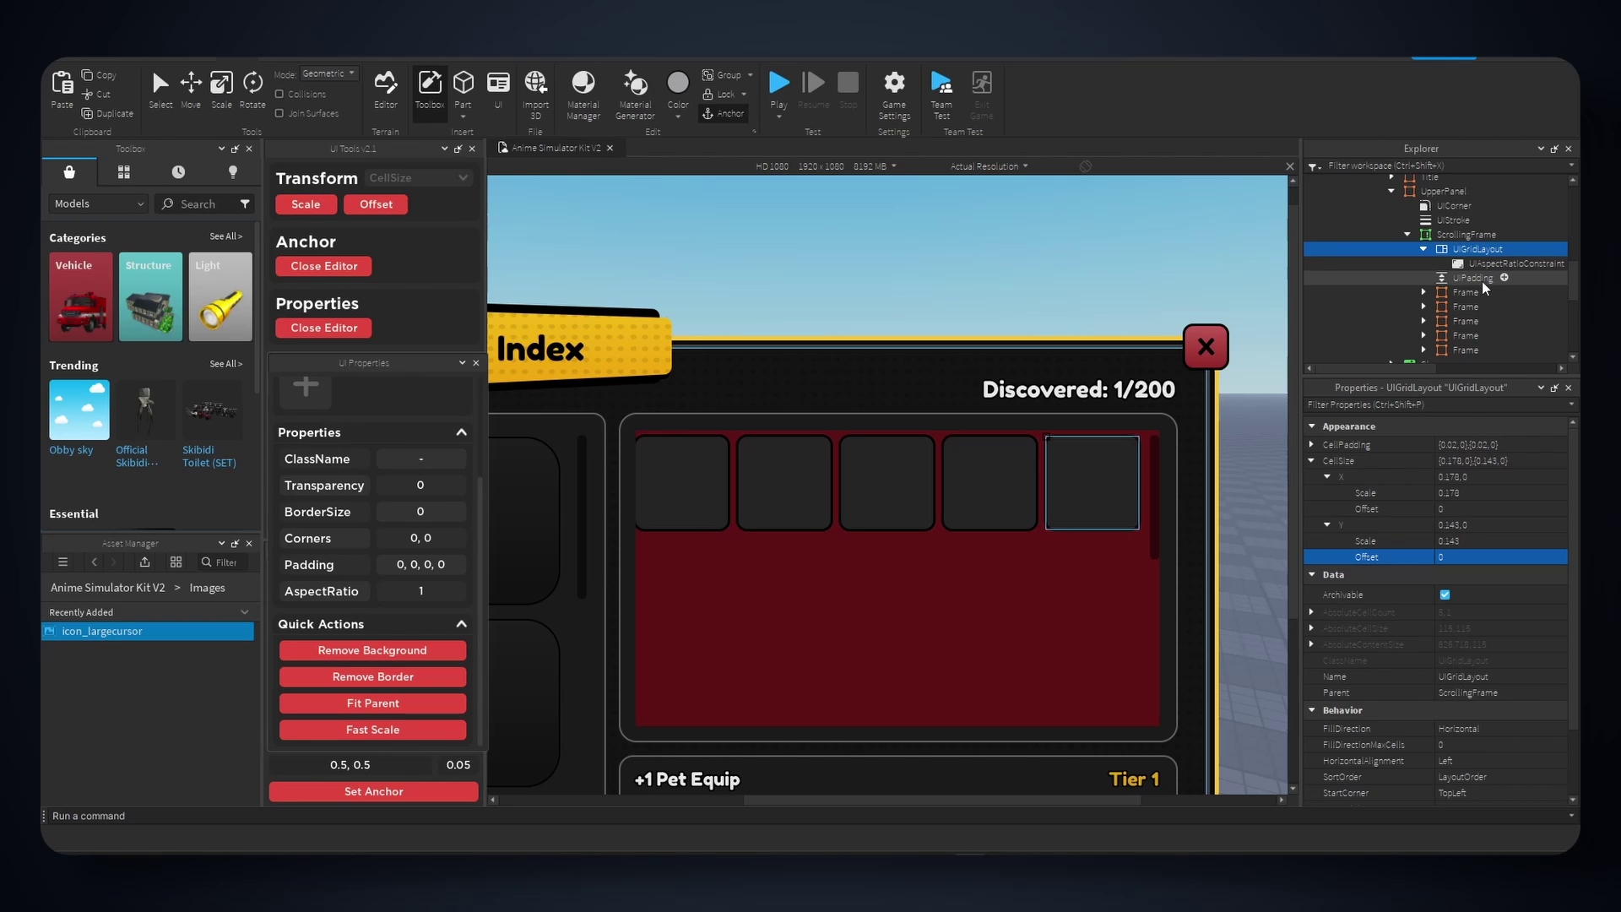
- Set the UIPadding's PaddingLeft scale to 0.01
click(1473, 277)
double_click(1350, 548)
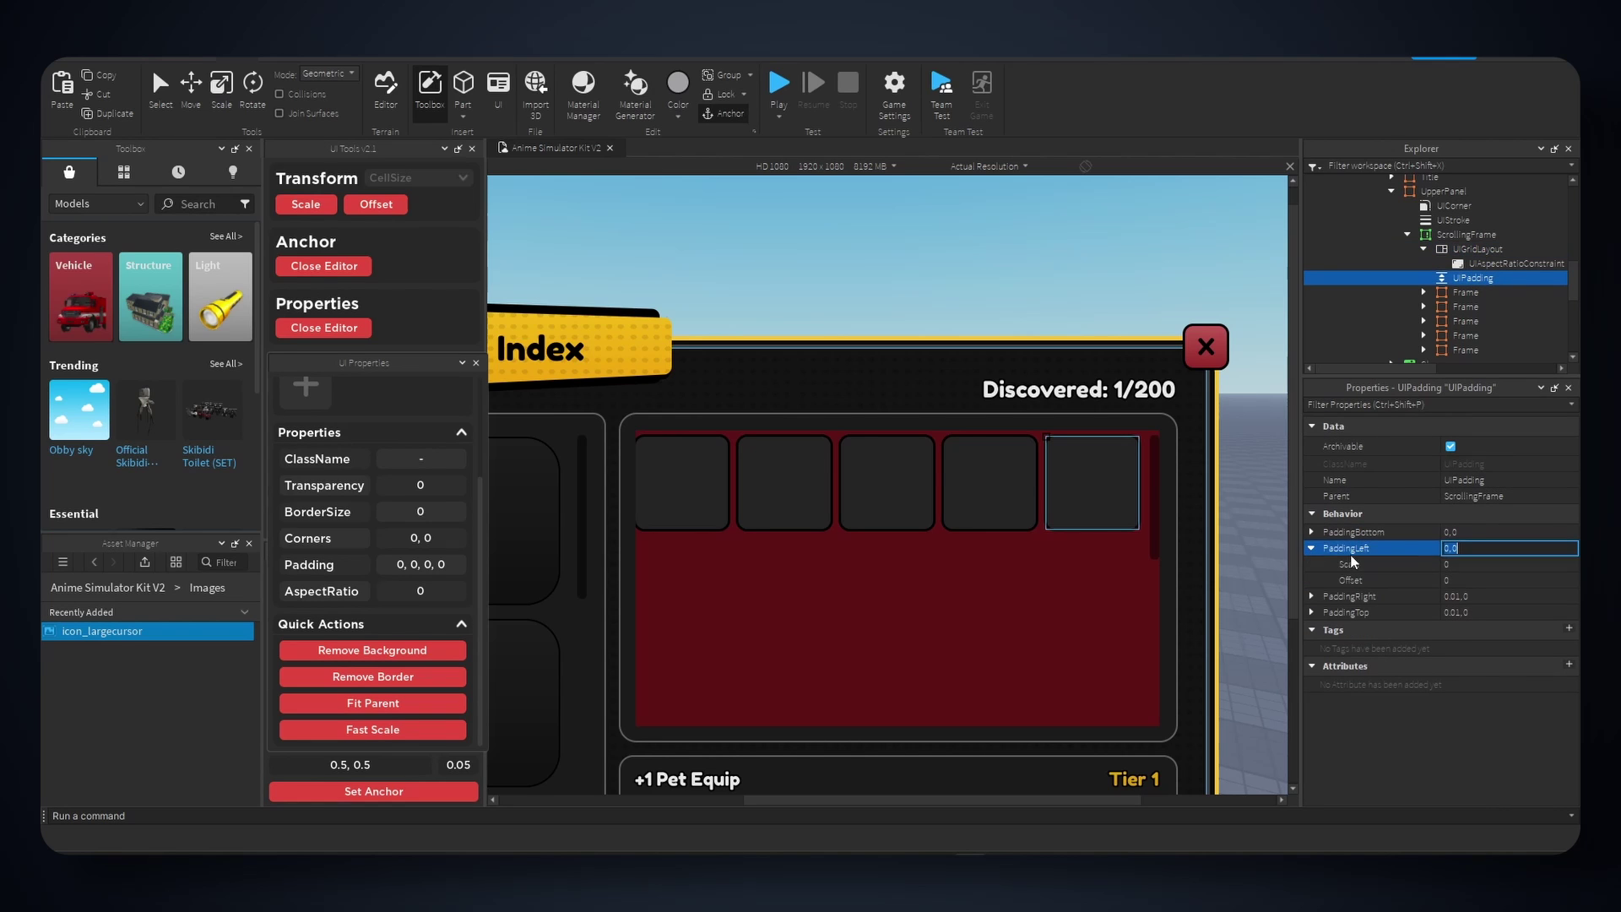
click(1501, 563)
text(0.01)
key(Return)
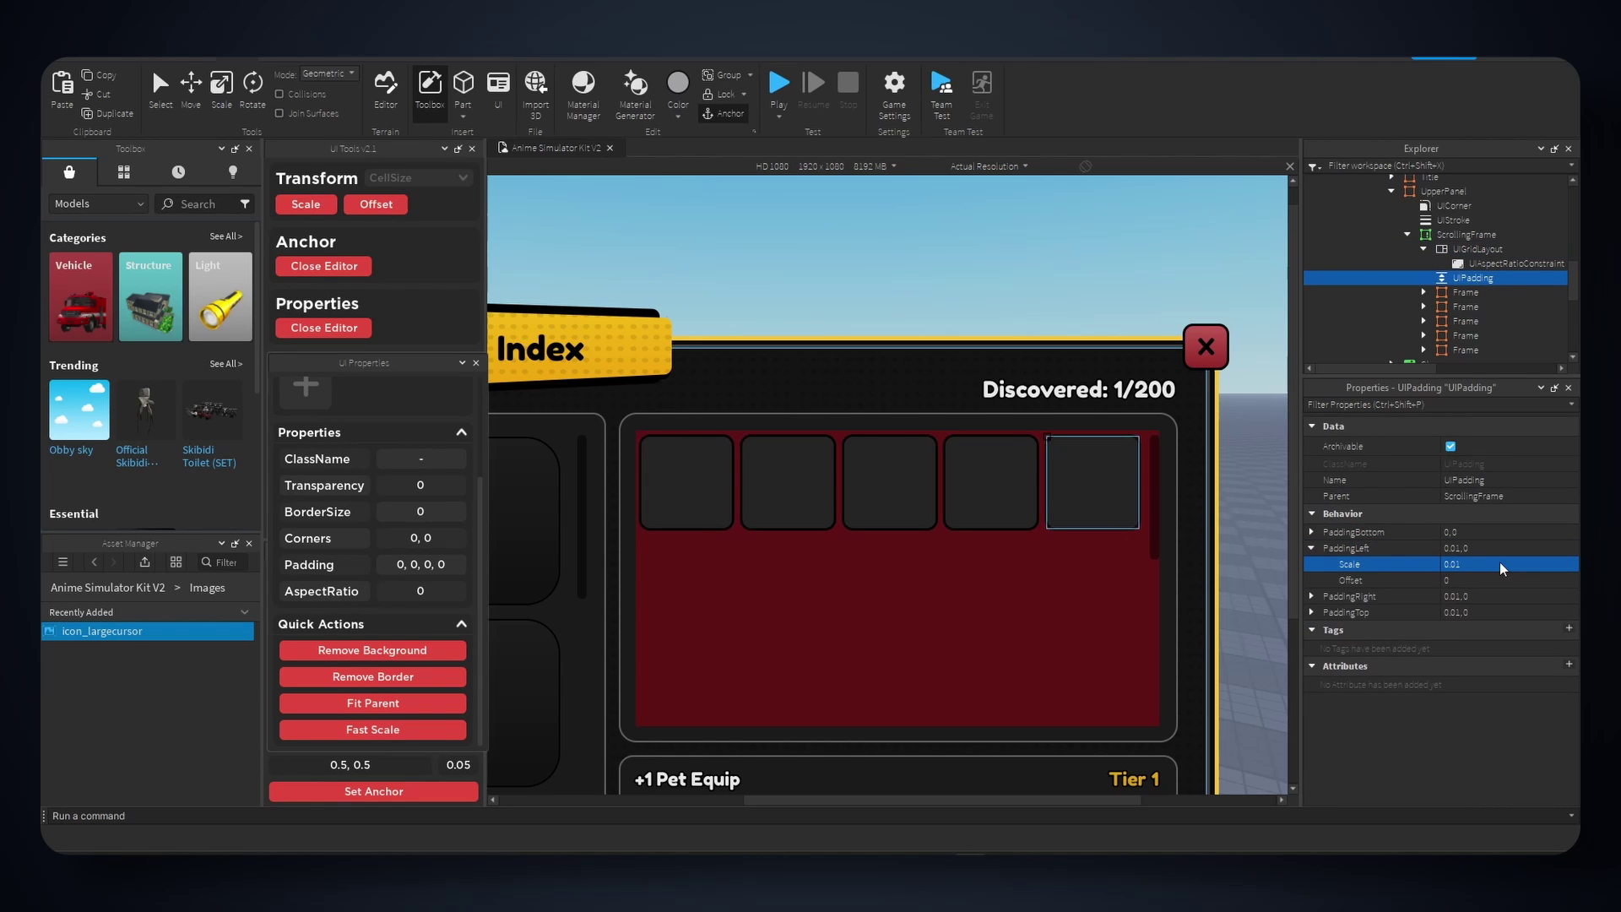
- Duplicate the first grid Frame repeatedly to fill three rows of five cells
click(1466, 292)
click(1425, 248)
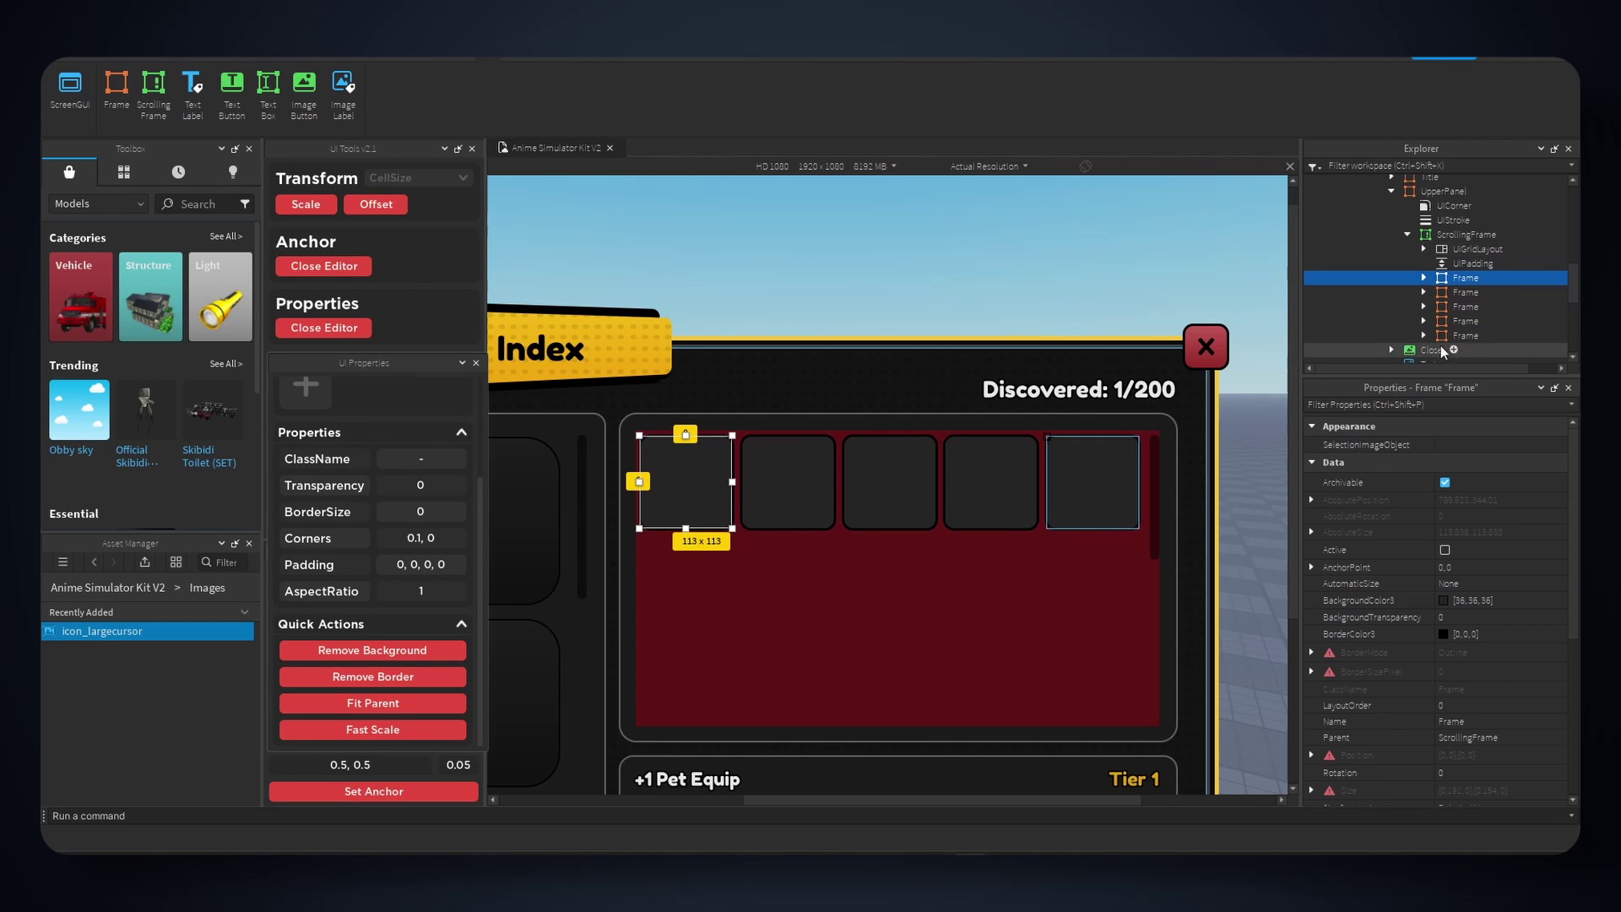
key(ctrl+d)
key(ctrl+d)
key(ctrl+d)
key(ctrl+d)
key(ctrl+d)
key(ctrl+d)
key(ctrl+d)
key(ctrl+d)
key(ctrl+d)
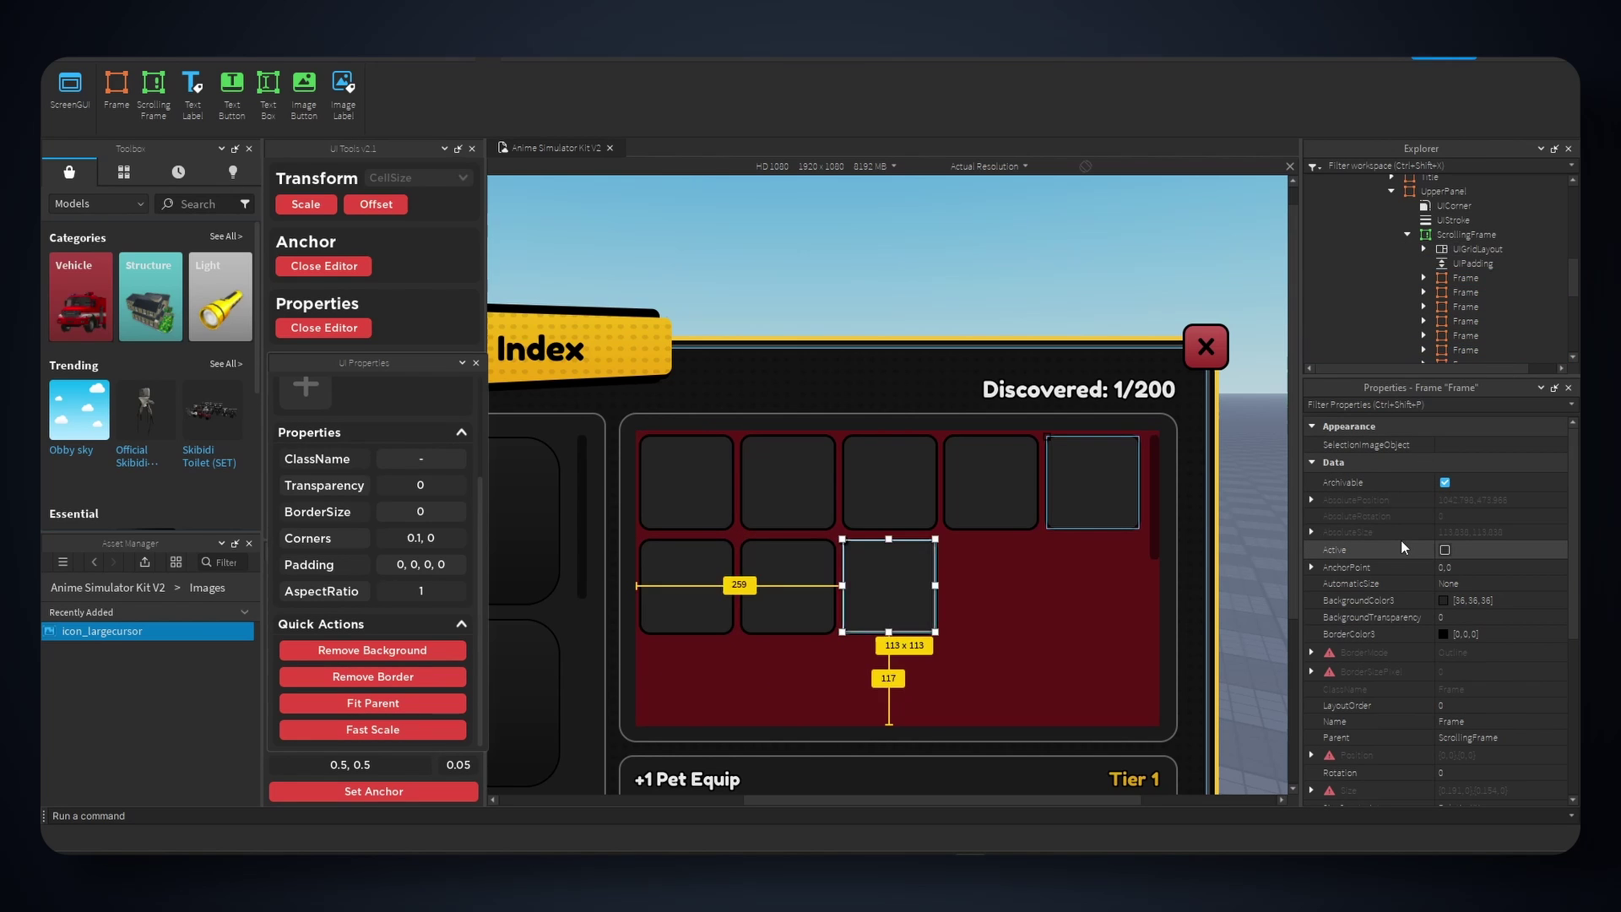
key(ctrl+d)
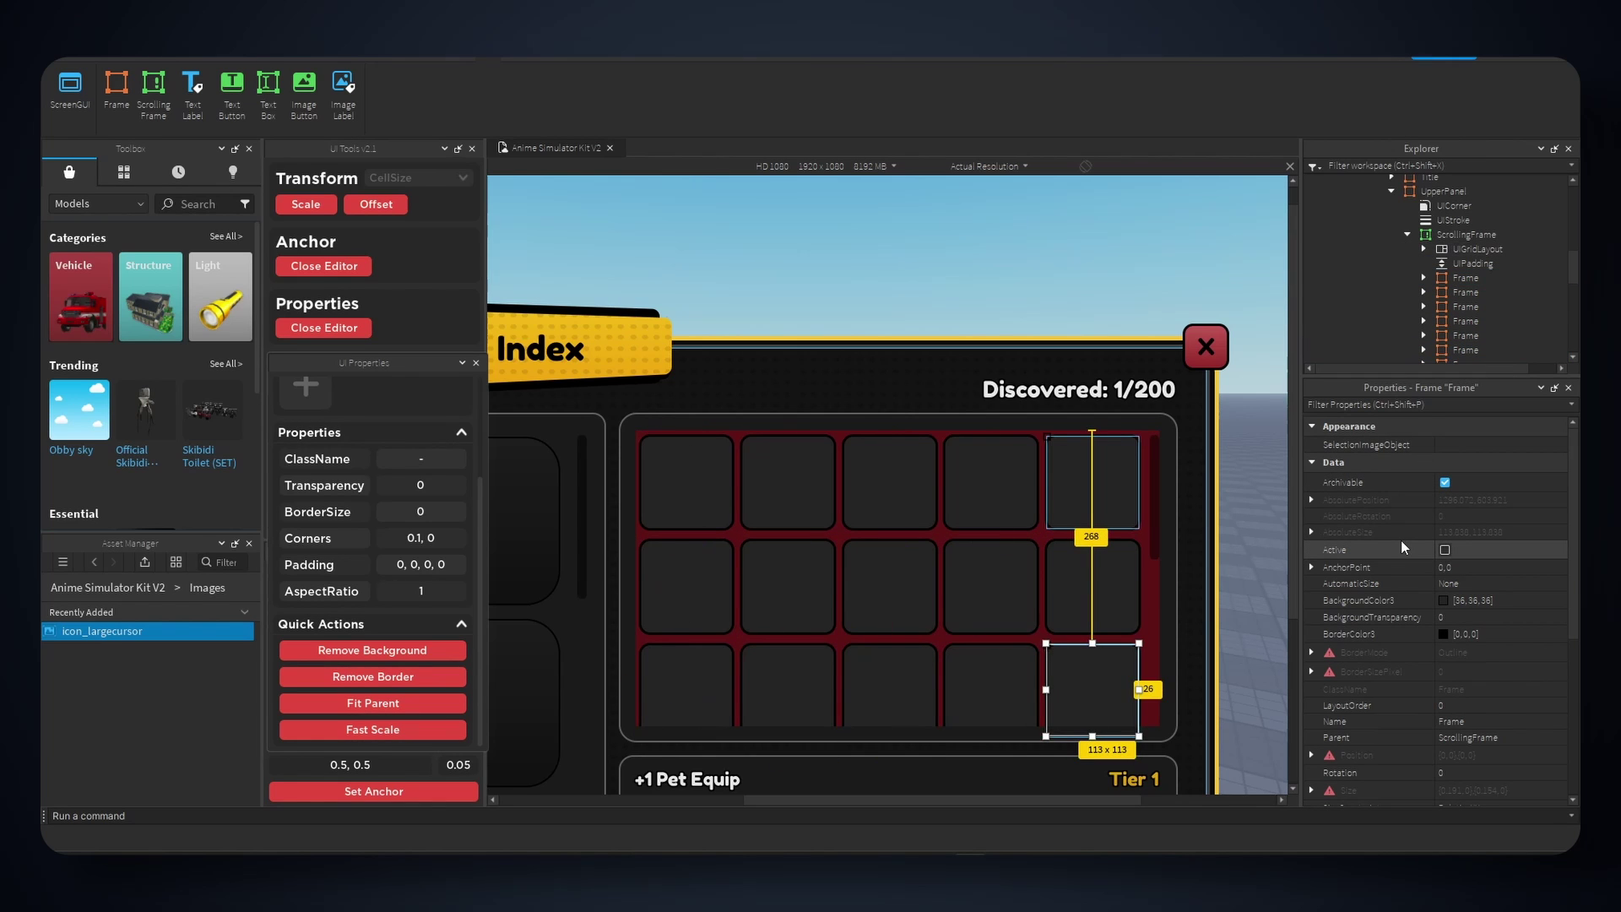
- Test scrolling the grid of cells down and back up inside the ScrollingFrame
scroll(1020, 562, down, 5)
scroll(1020, 562, up, 5)
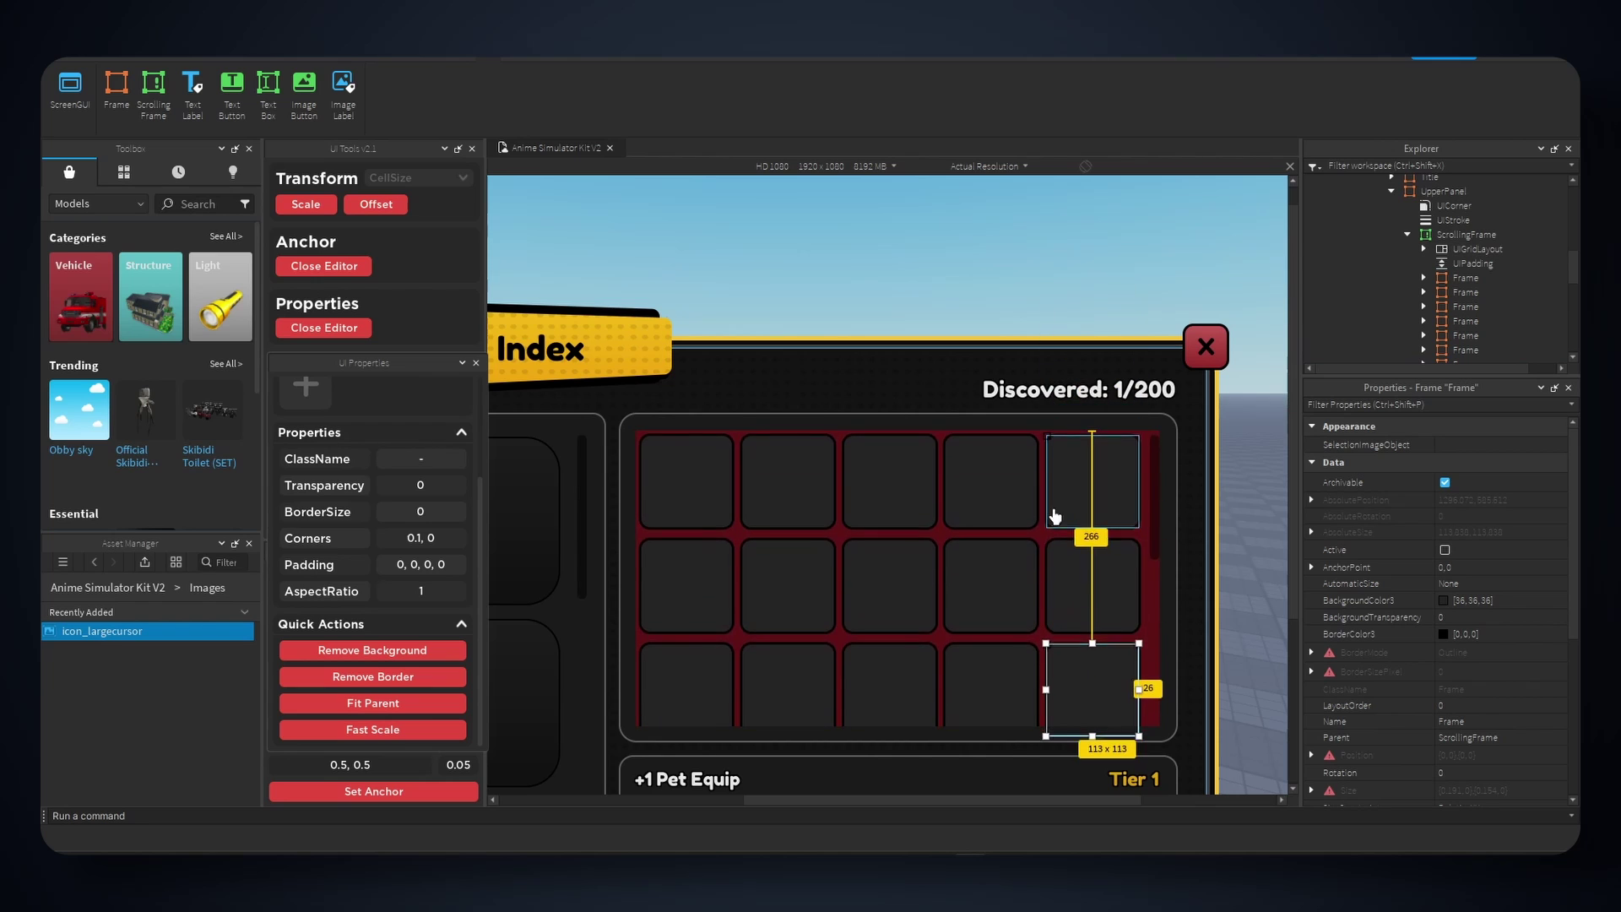
scroll(1030, 557, down, 5)
scroll(1046, 556, up, 5)
scroll(1103, 532, down, 3)
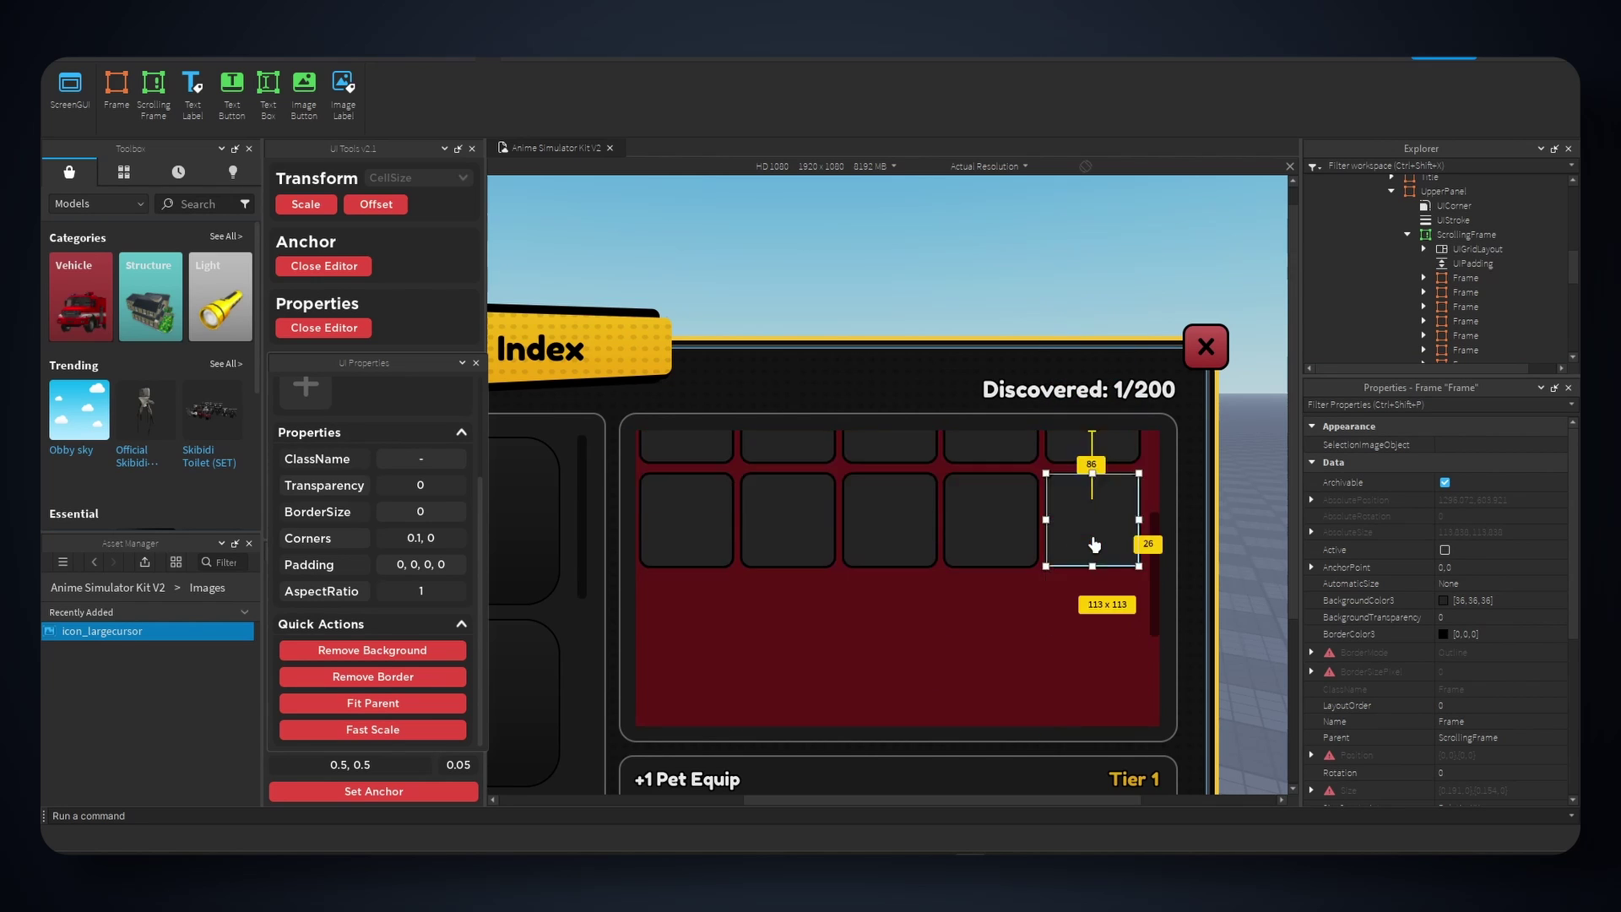
scroll(1111, 535, up, 3)
- Select the ScrollingFrame and set its BackgroundTransparency to 1
click(979, 471)
click(1466, 312)
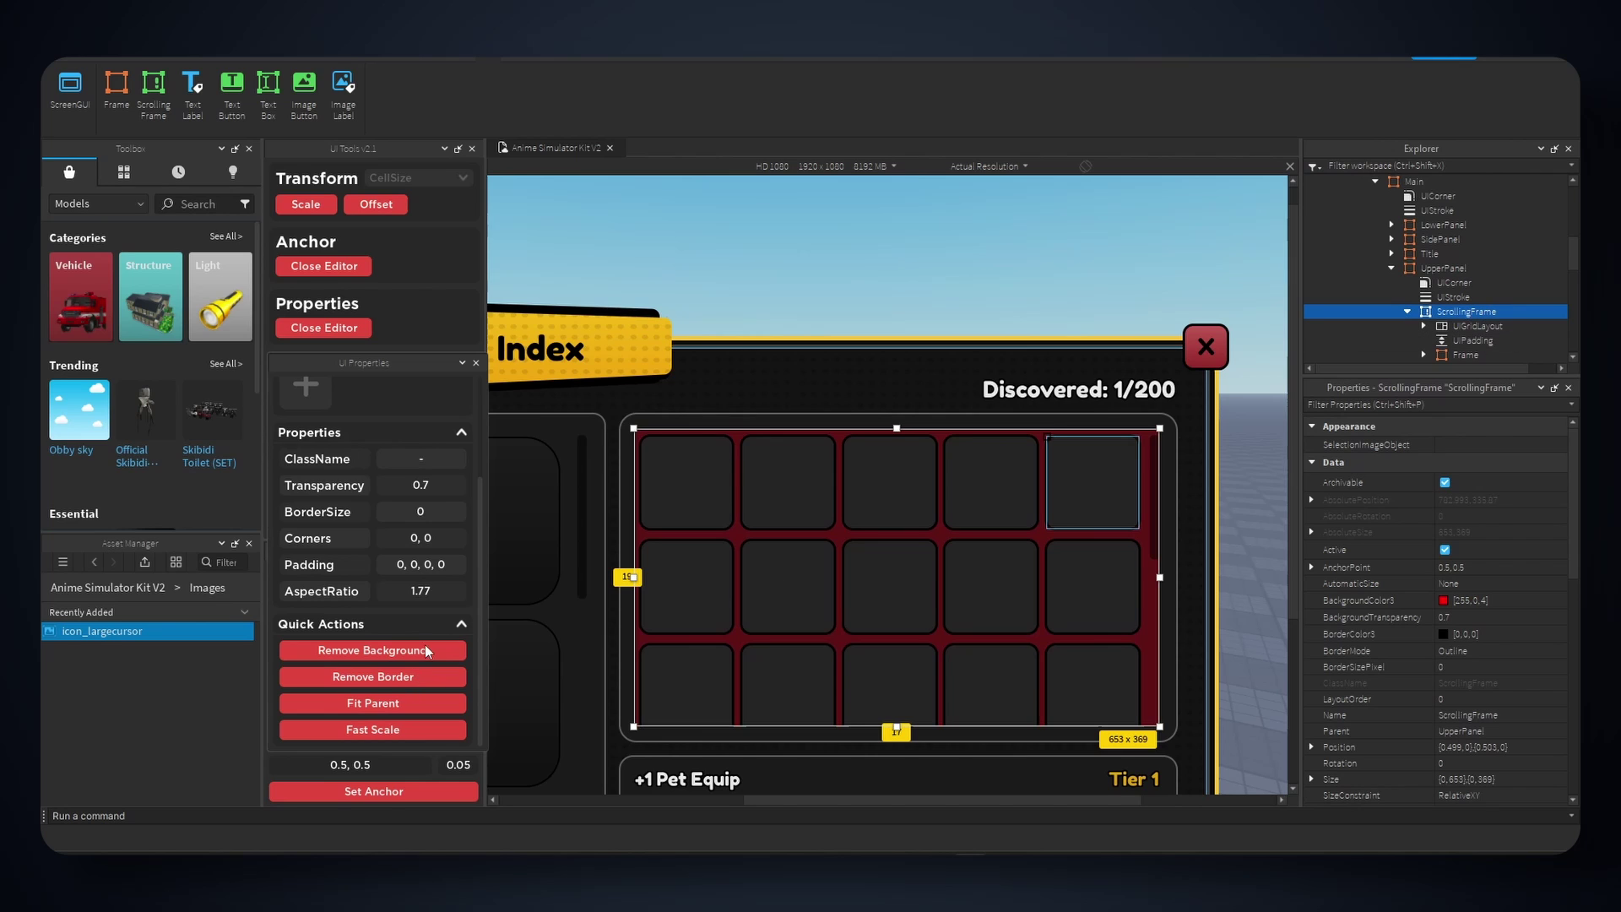
click(1469, 618)
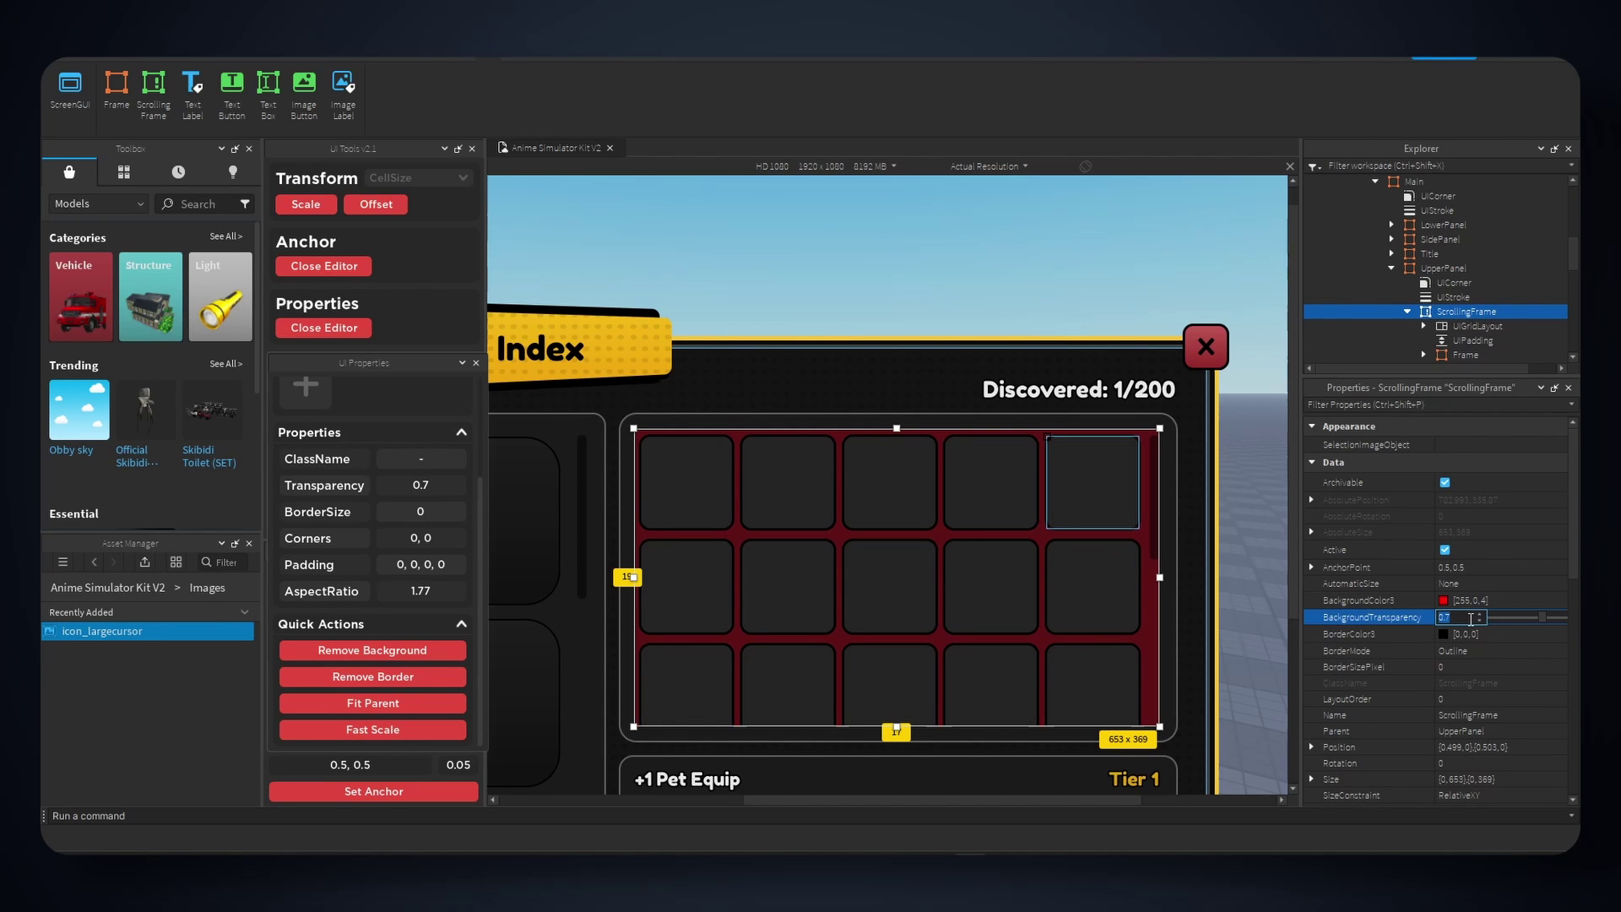
text(1)
key(Return)
- Convert the ScrollingFrame's Size from offset to scale with the UI Tools plugin
scroll(1538, 686, down, 3)
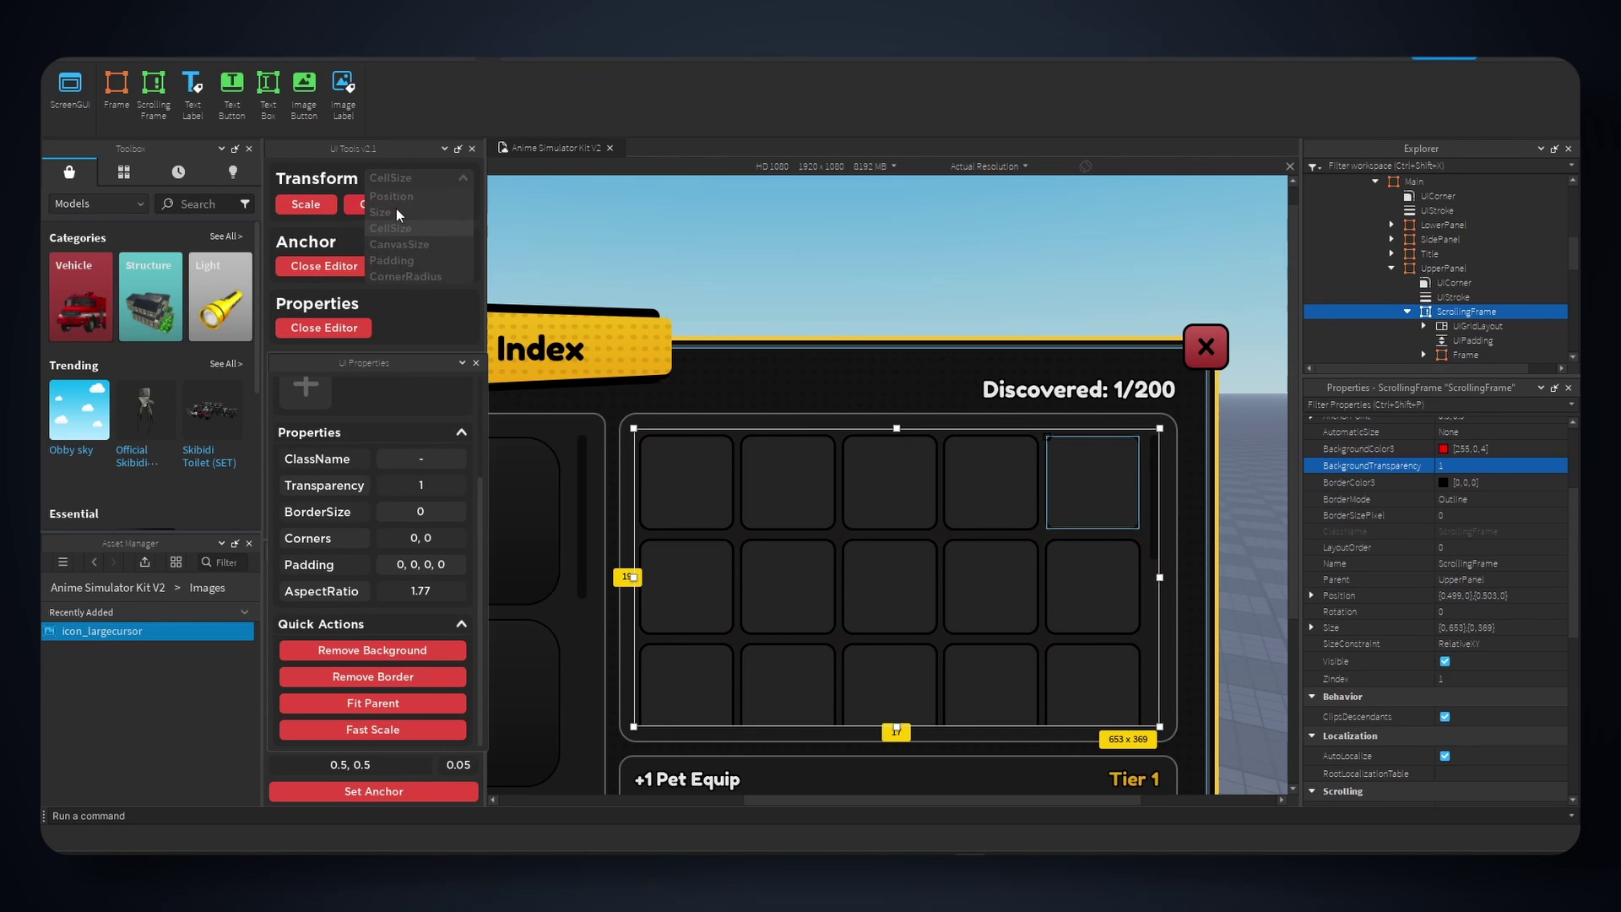
click(390, 209)
click(304, 204)
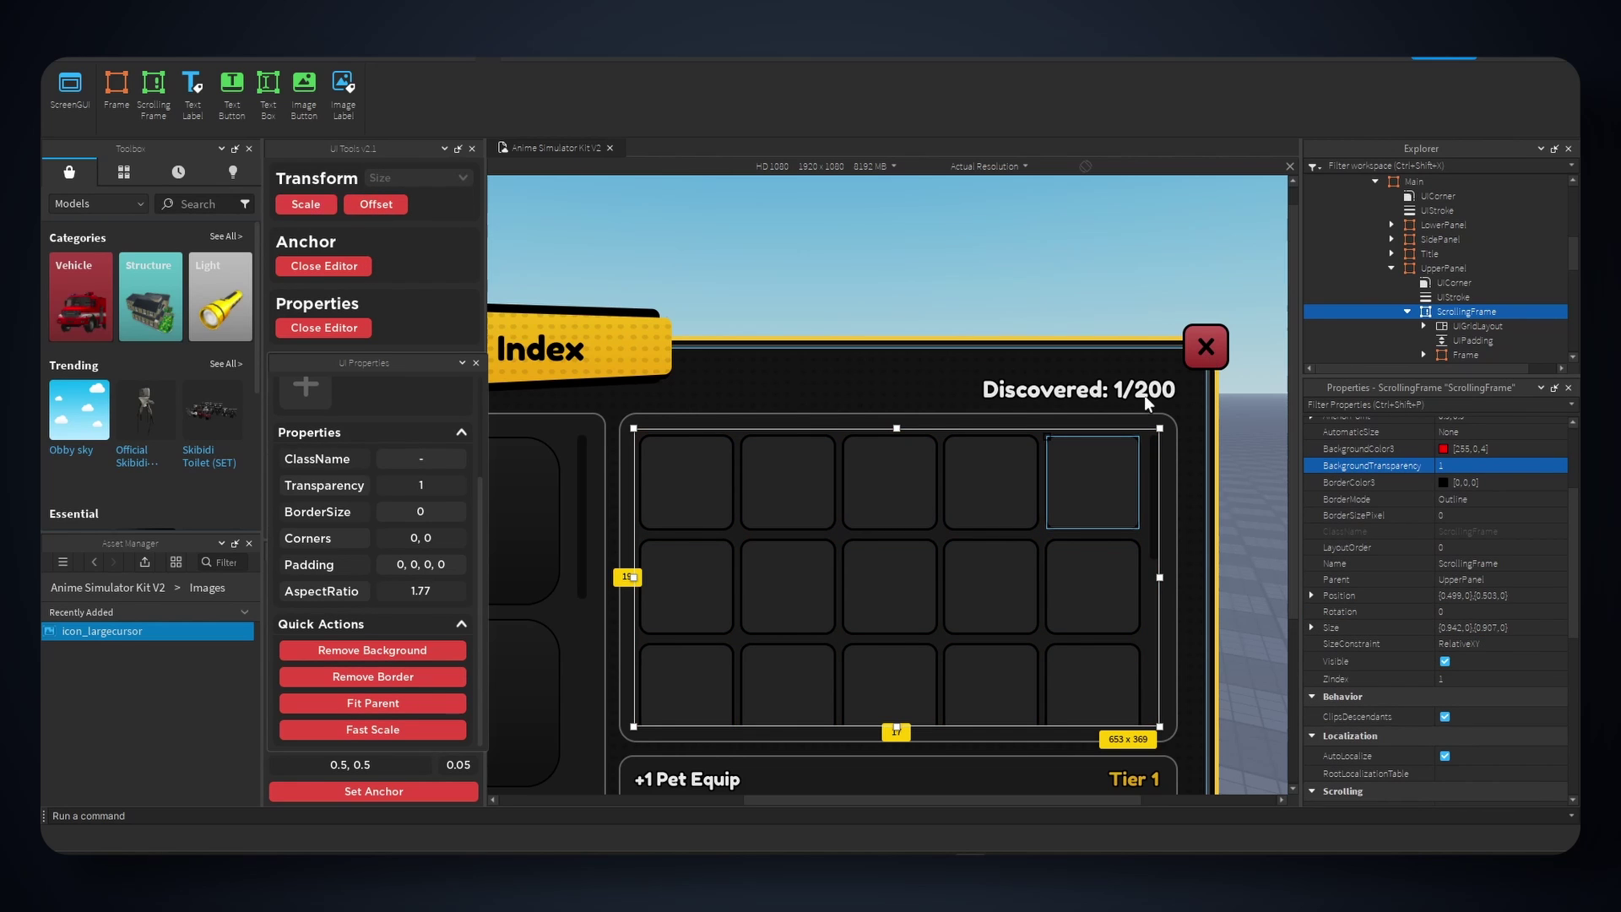
- Deselect the ScrollingFrame and test scrolling its grid of cells down and back up
click(1151, 222)
click(1205, 423)
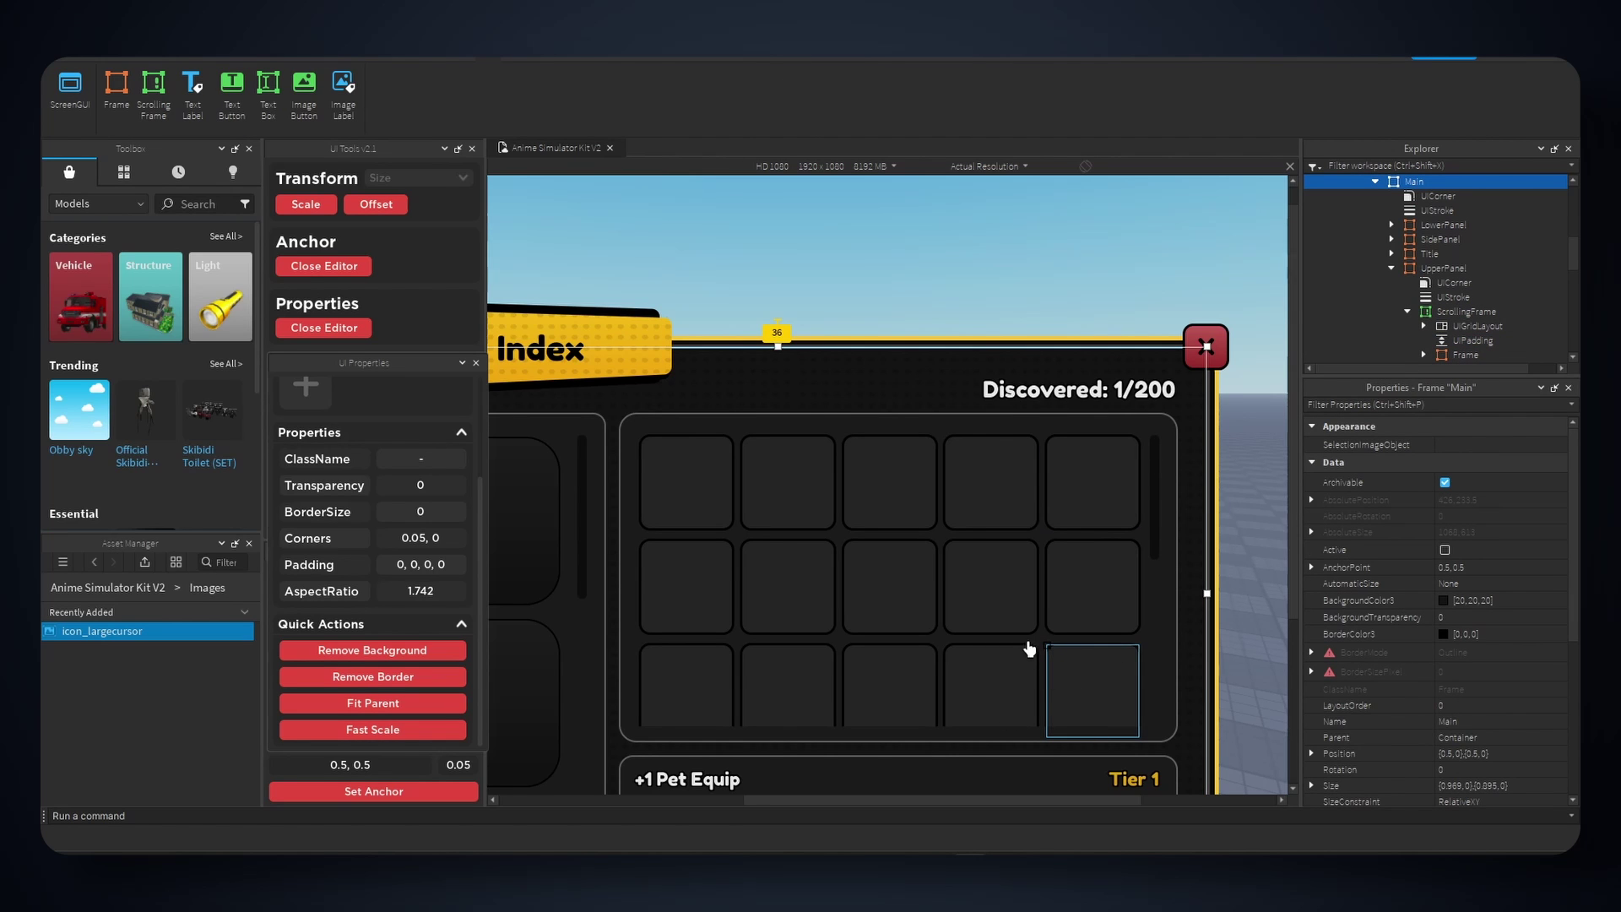
click(1232, 553)
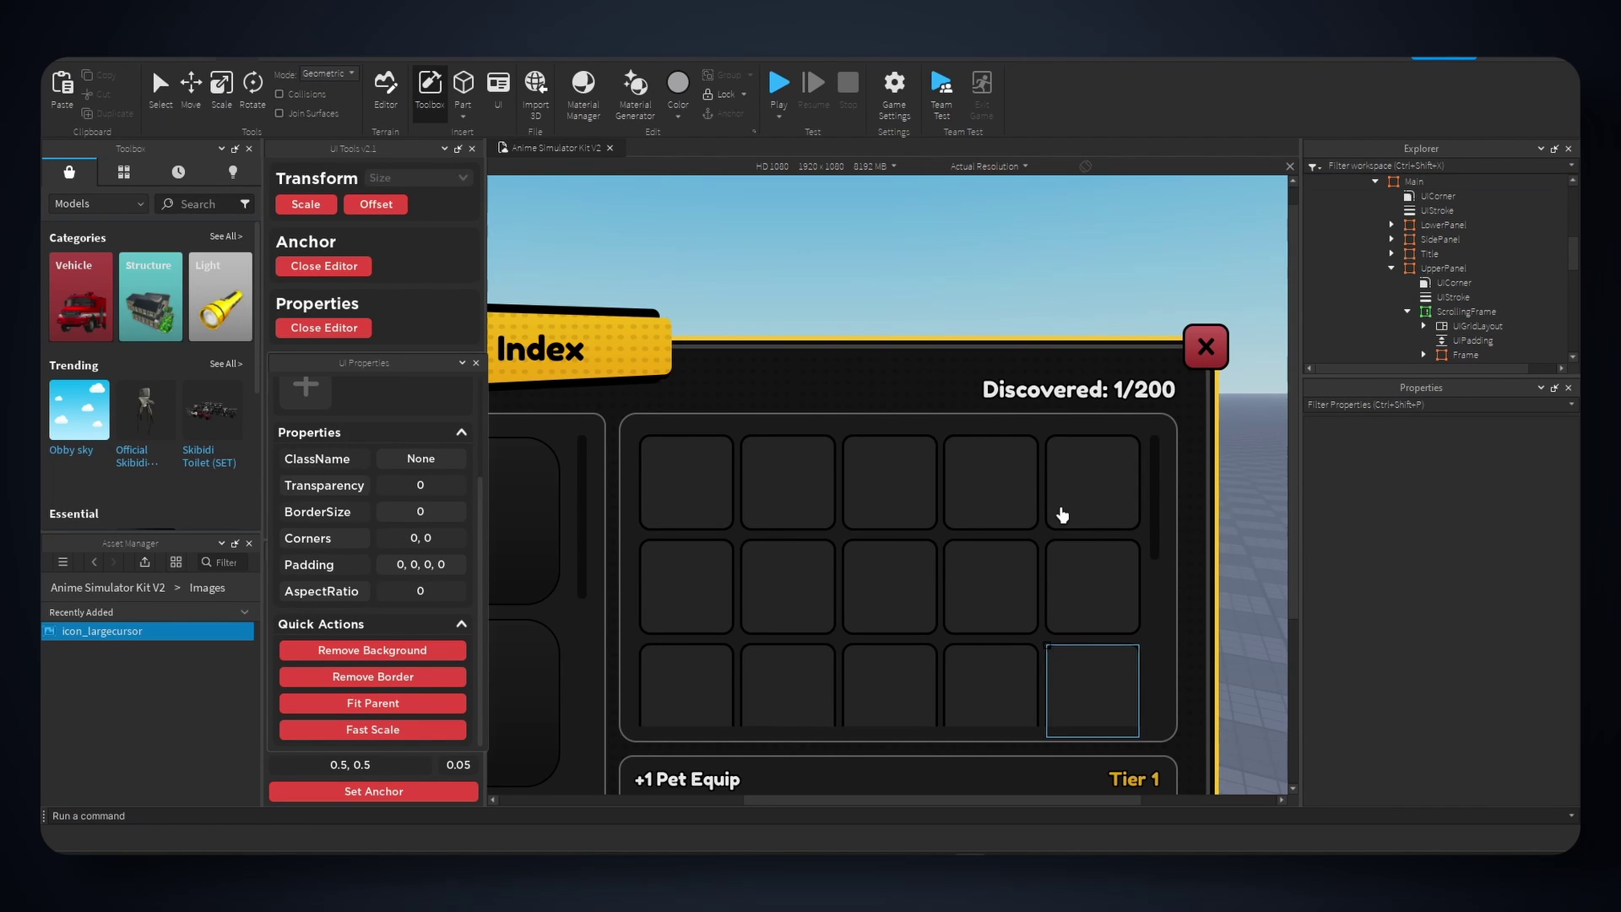
scroll(1056, 524, down, 3)
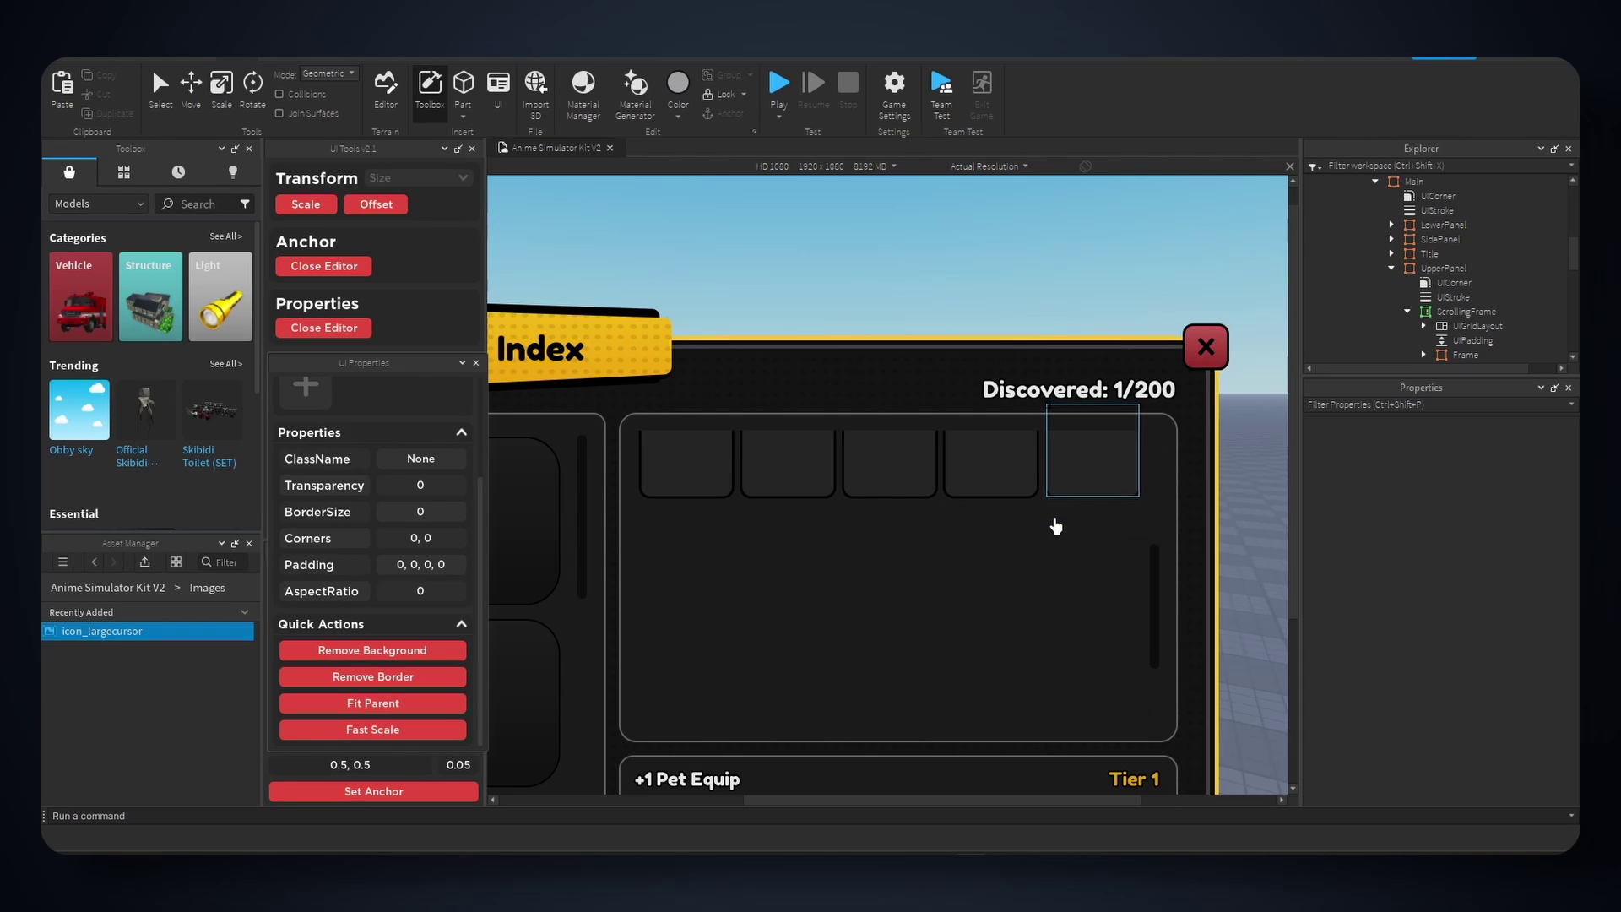
scroll(1054, 528, up, 3)
scroll(1055, 528, down, 3)
scroll(1059, 531, up, 3)
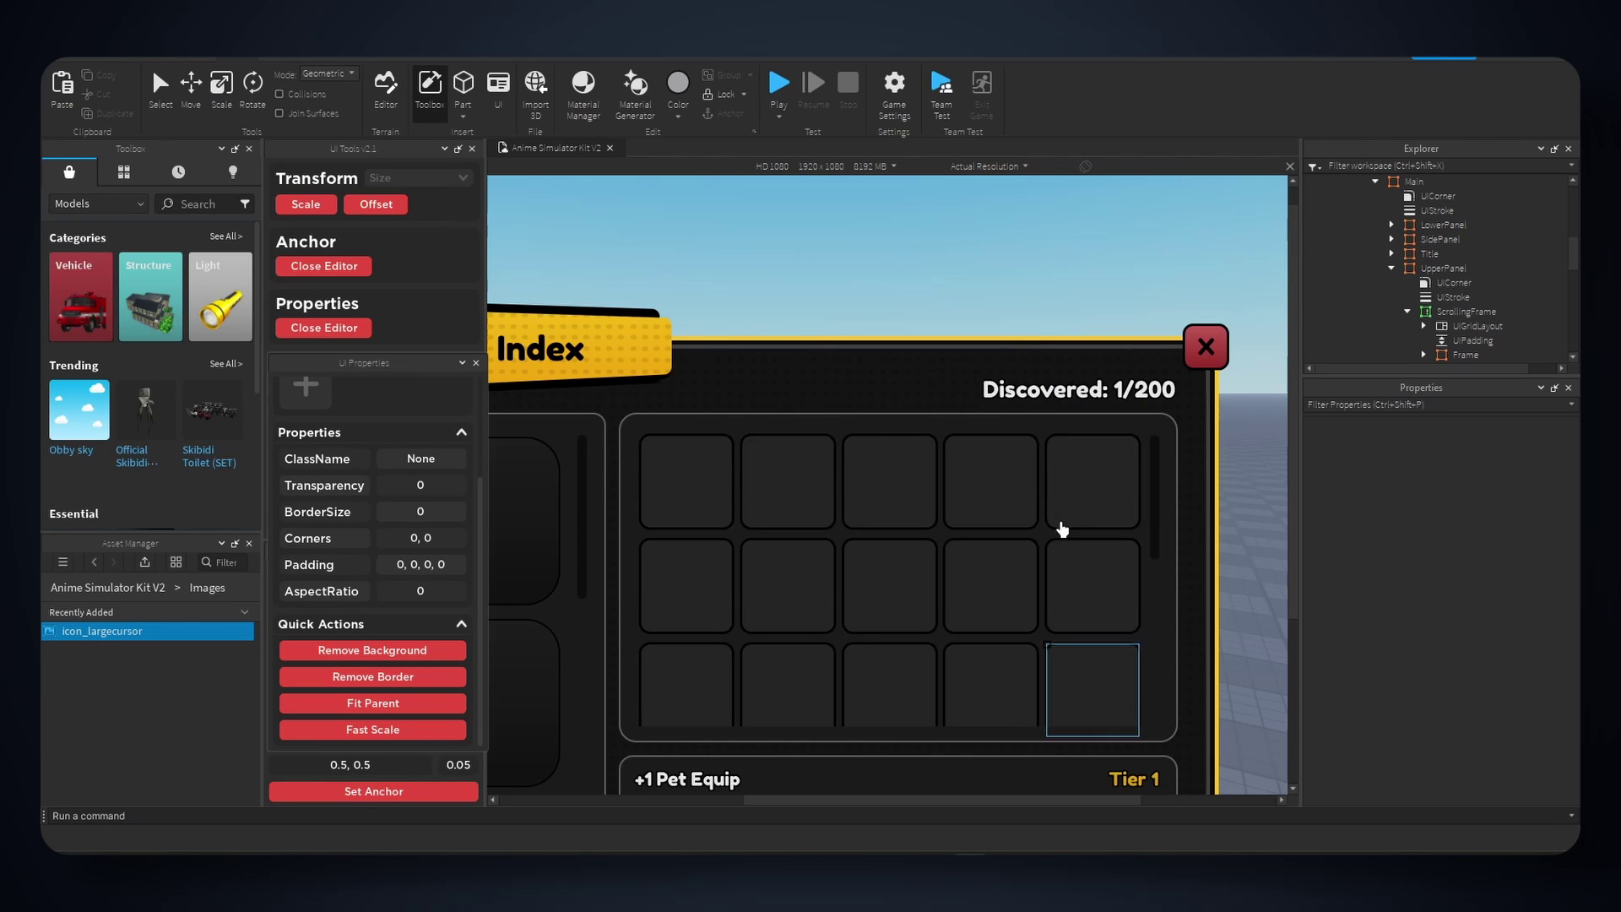
- Select the ScrollingFrame in UpperPanel and set its ScrollingDirection to X
click(1466, 311)
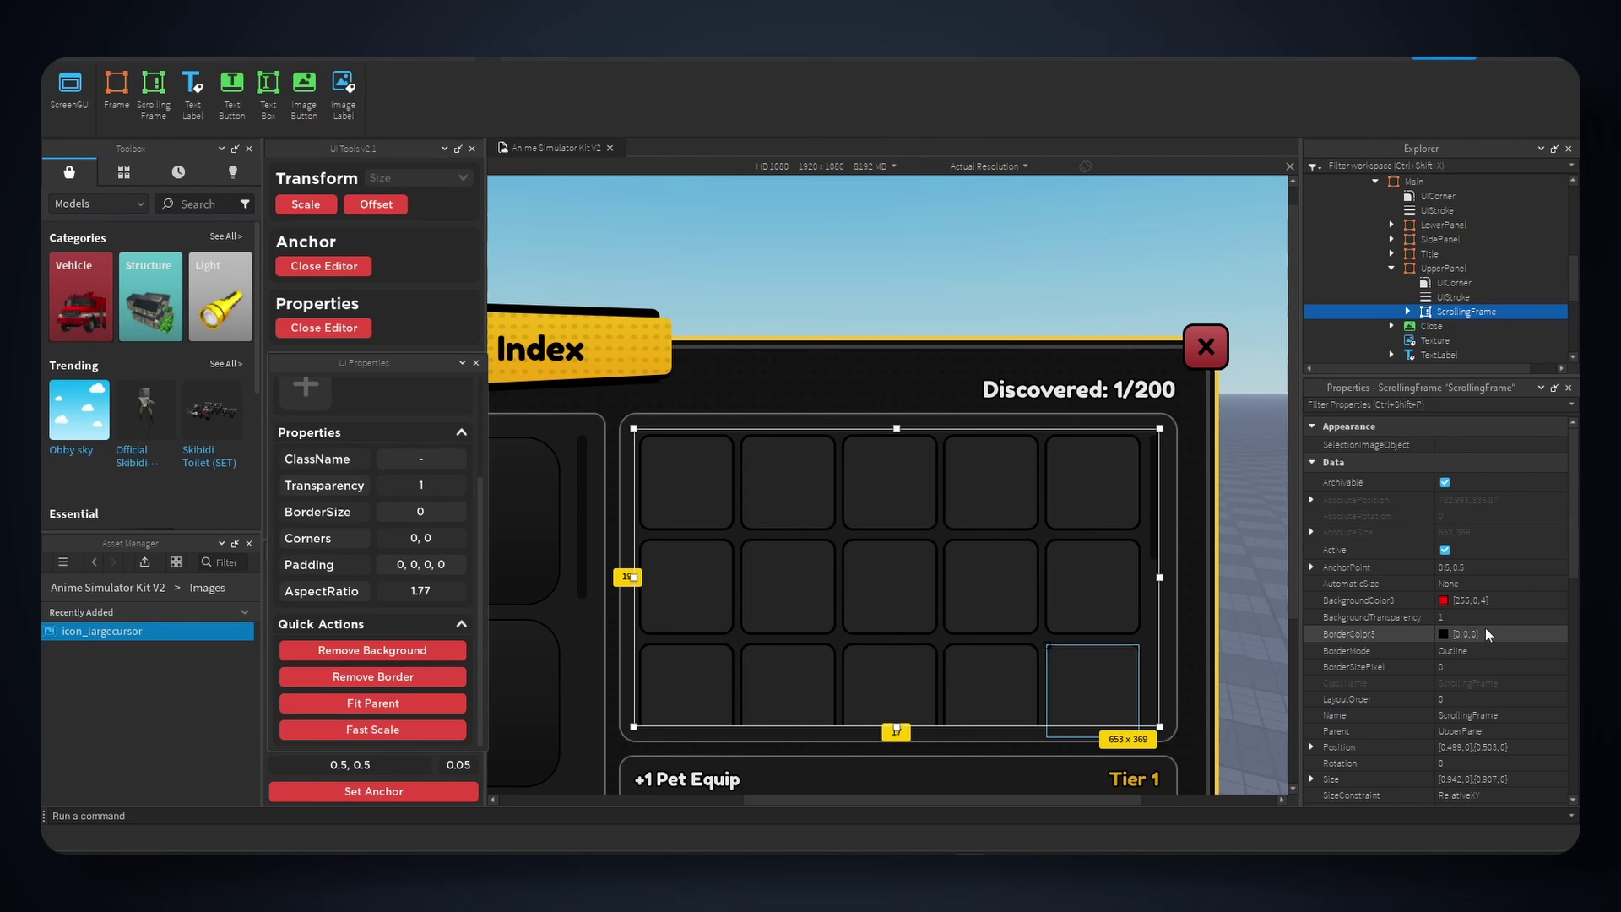
scroll(1486, 626, down, 3)
scroll(1482, 635, down, 6)
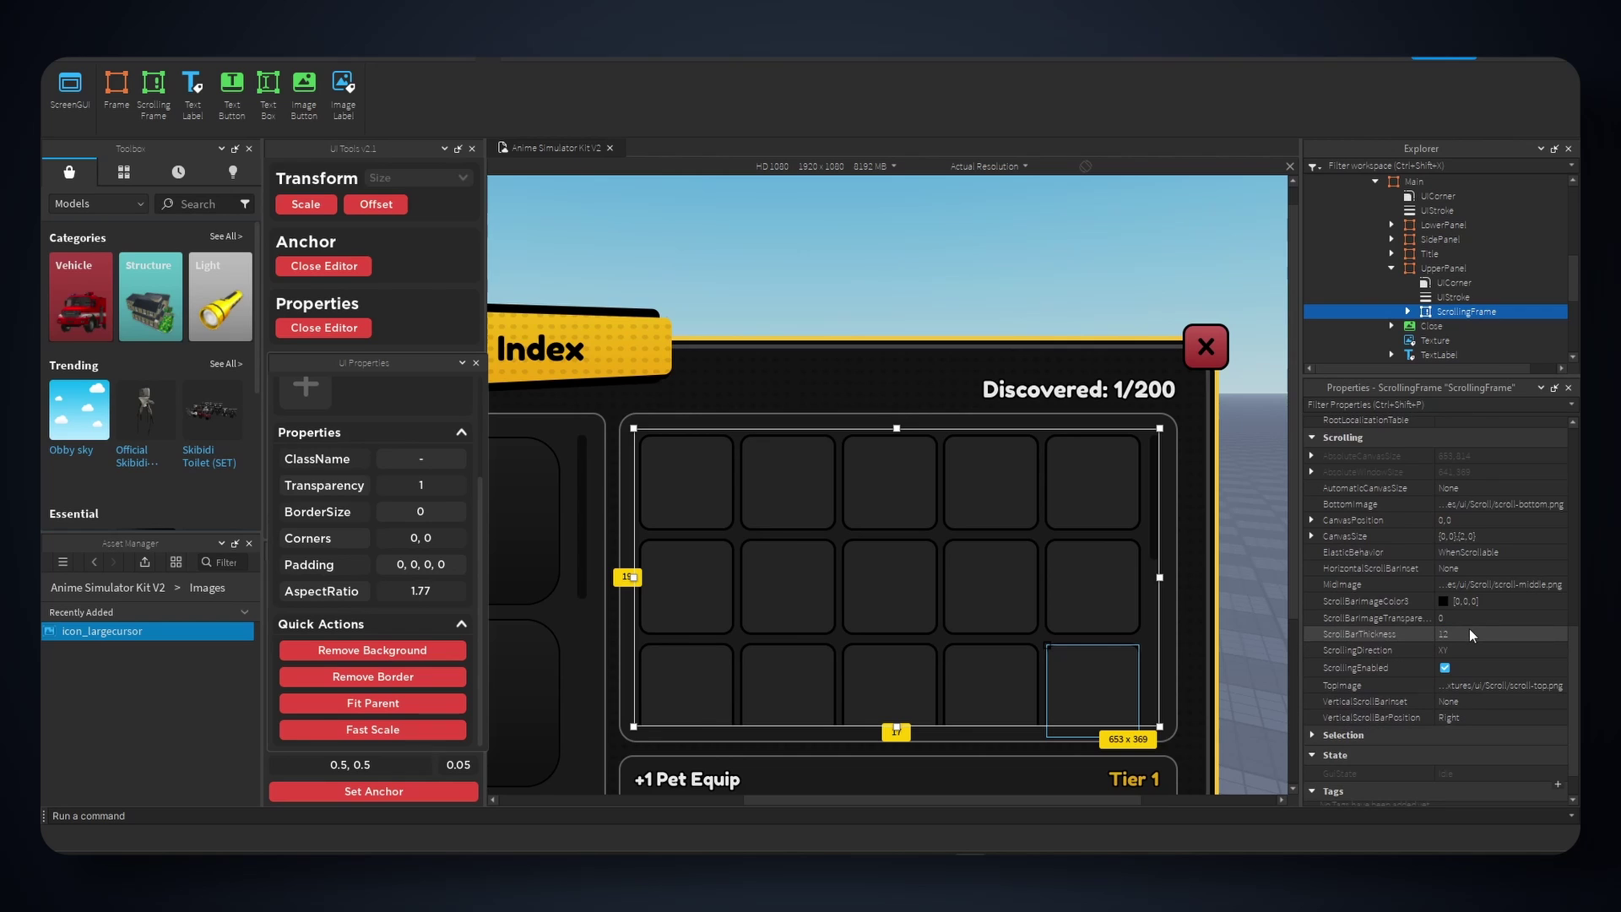
click(1476, 650)
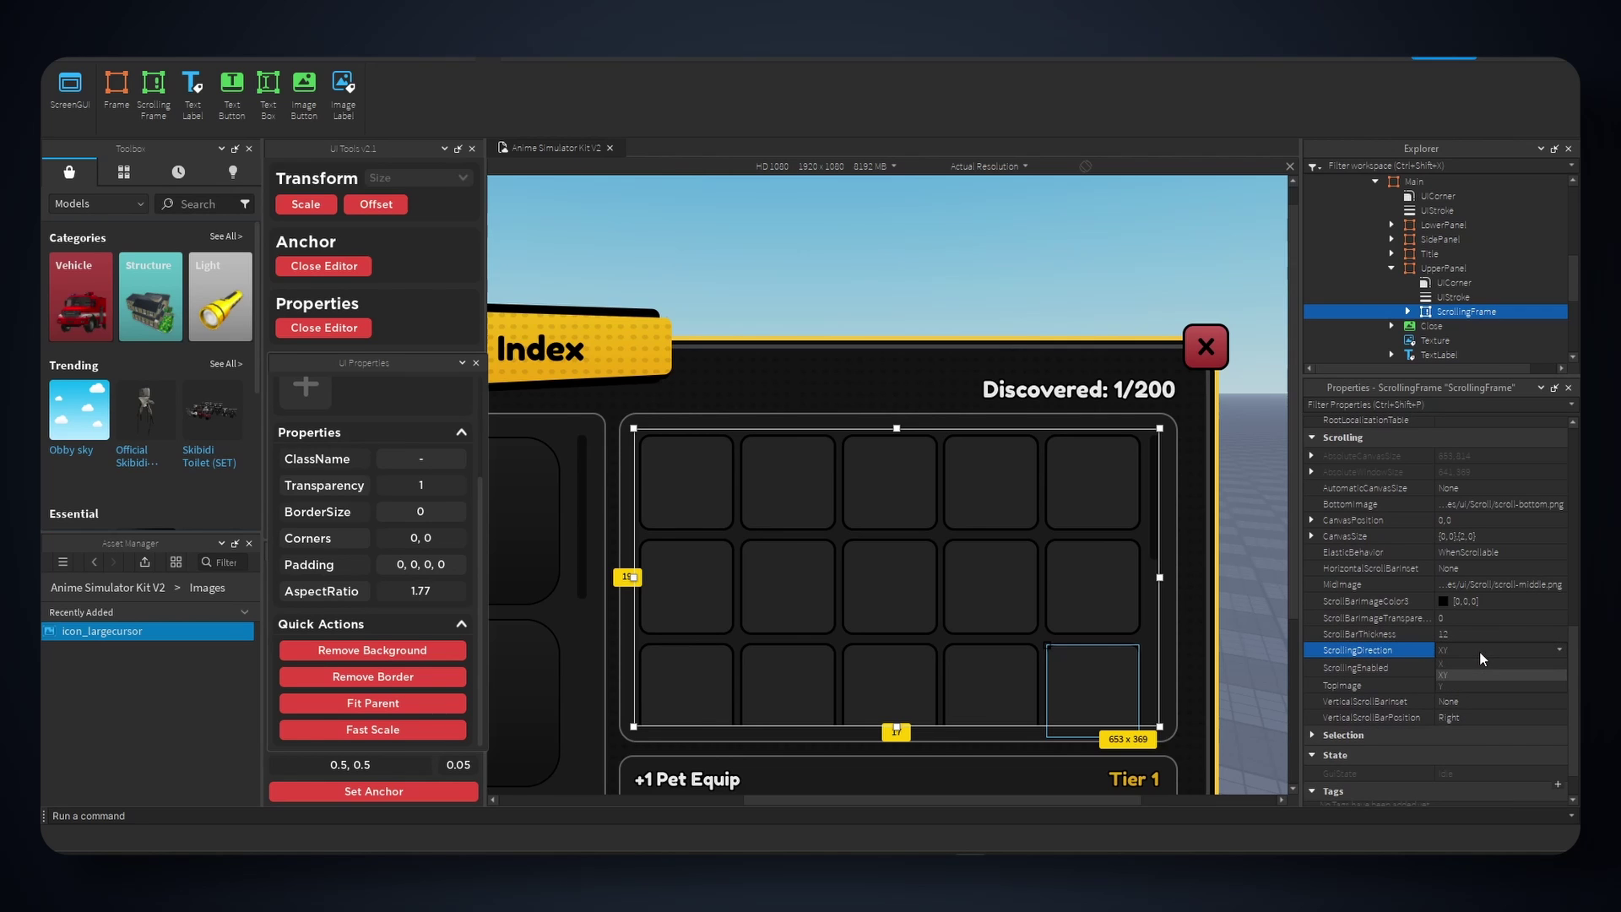
click(1479, 651)
click(1466, 664)
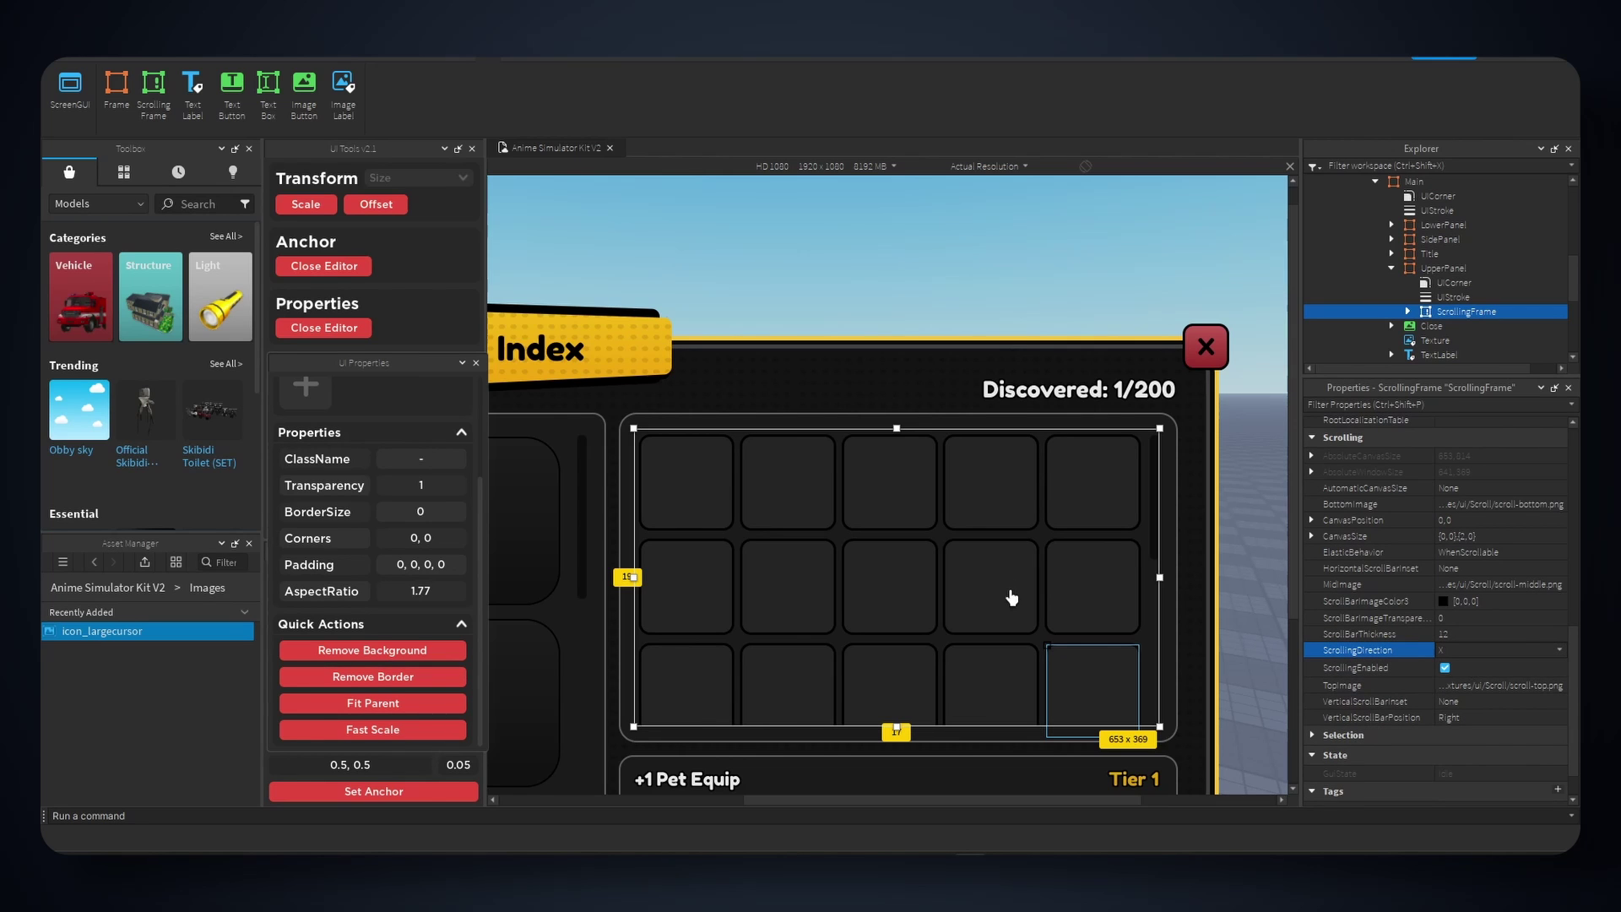
- Set the X Scale of the ScrollingFrame's CanvasSize to 2 and test scrolling the cells sideways
scroll(1477, 621, up, 2)
click(1390, 586)
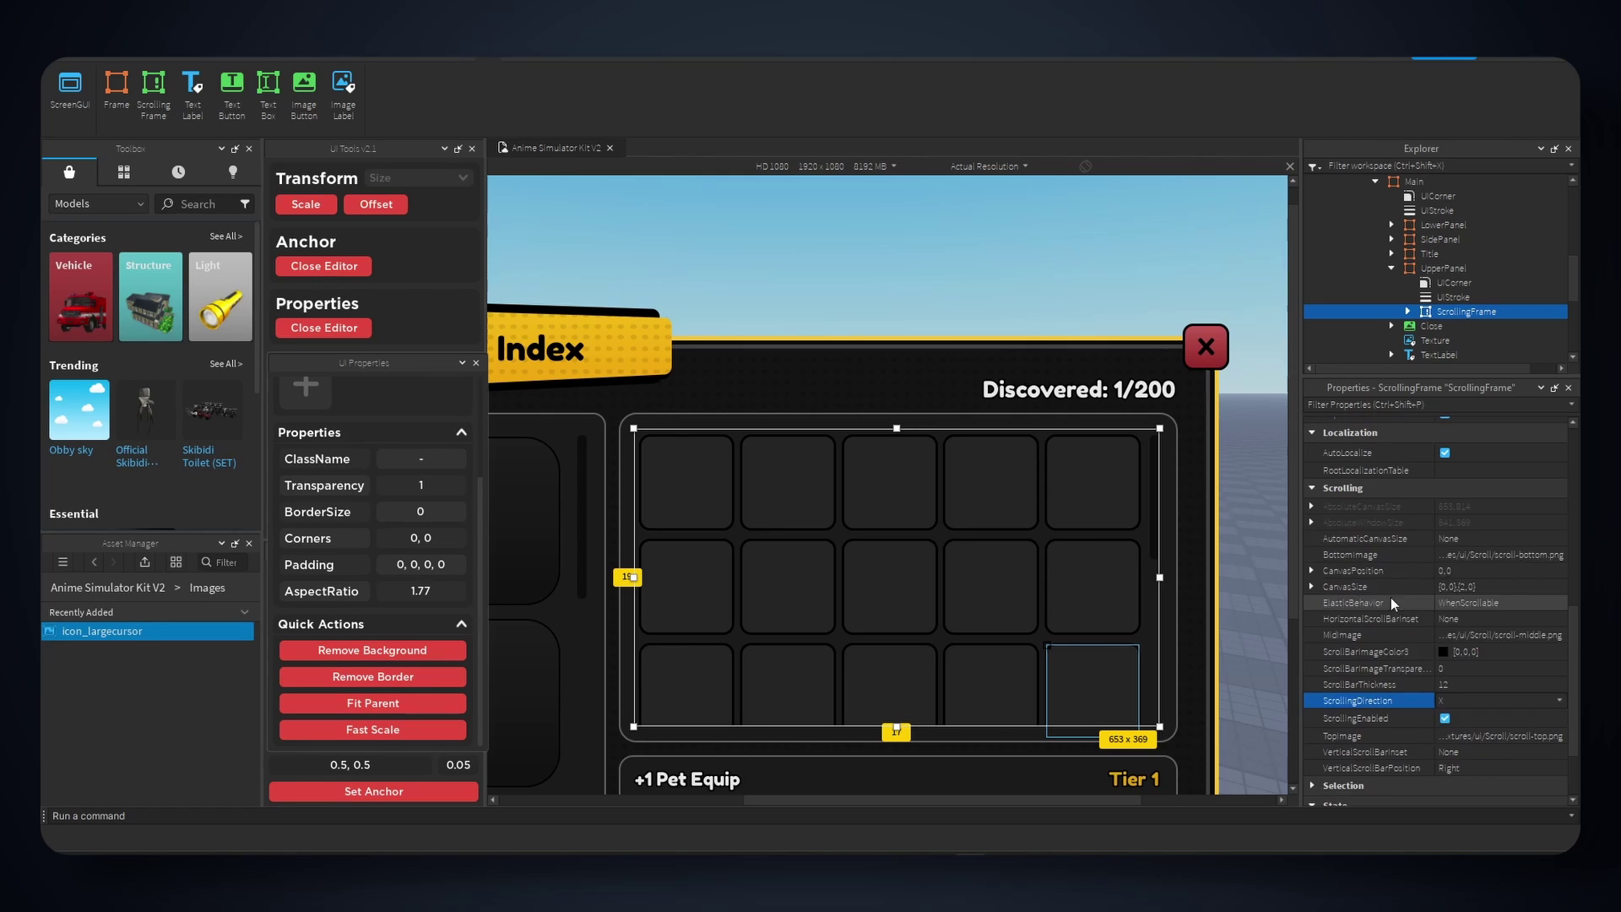
click(1311, 586)
click(1329, 603)
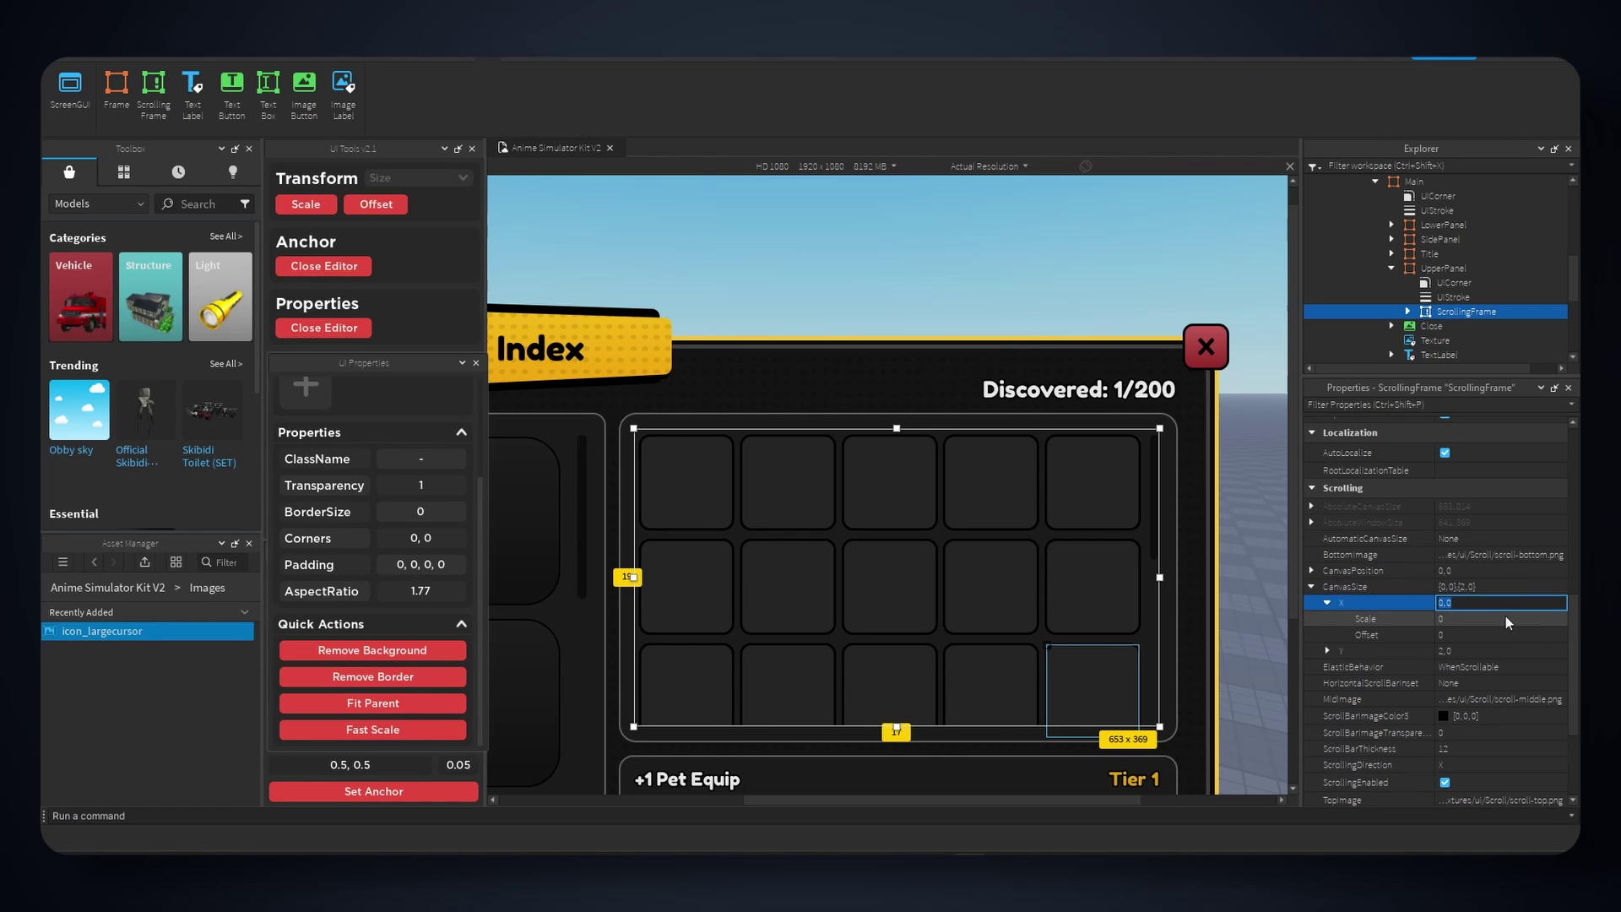
click(1506, 619)
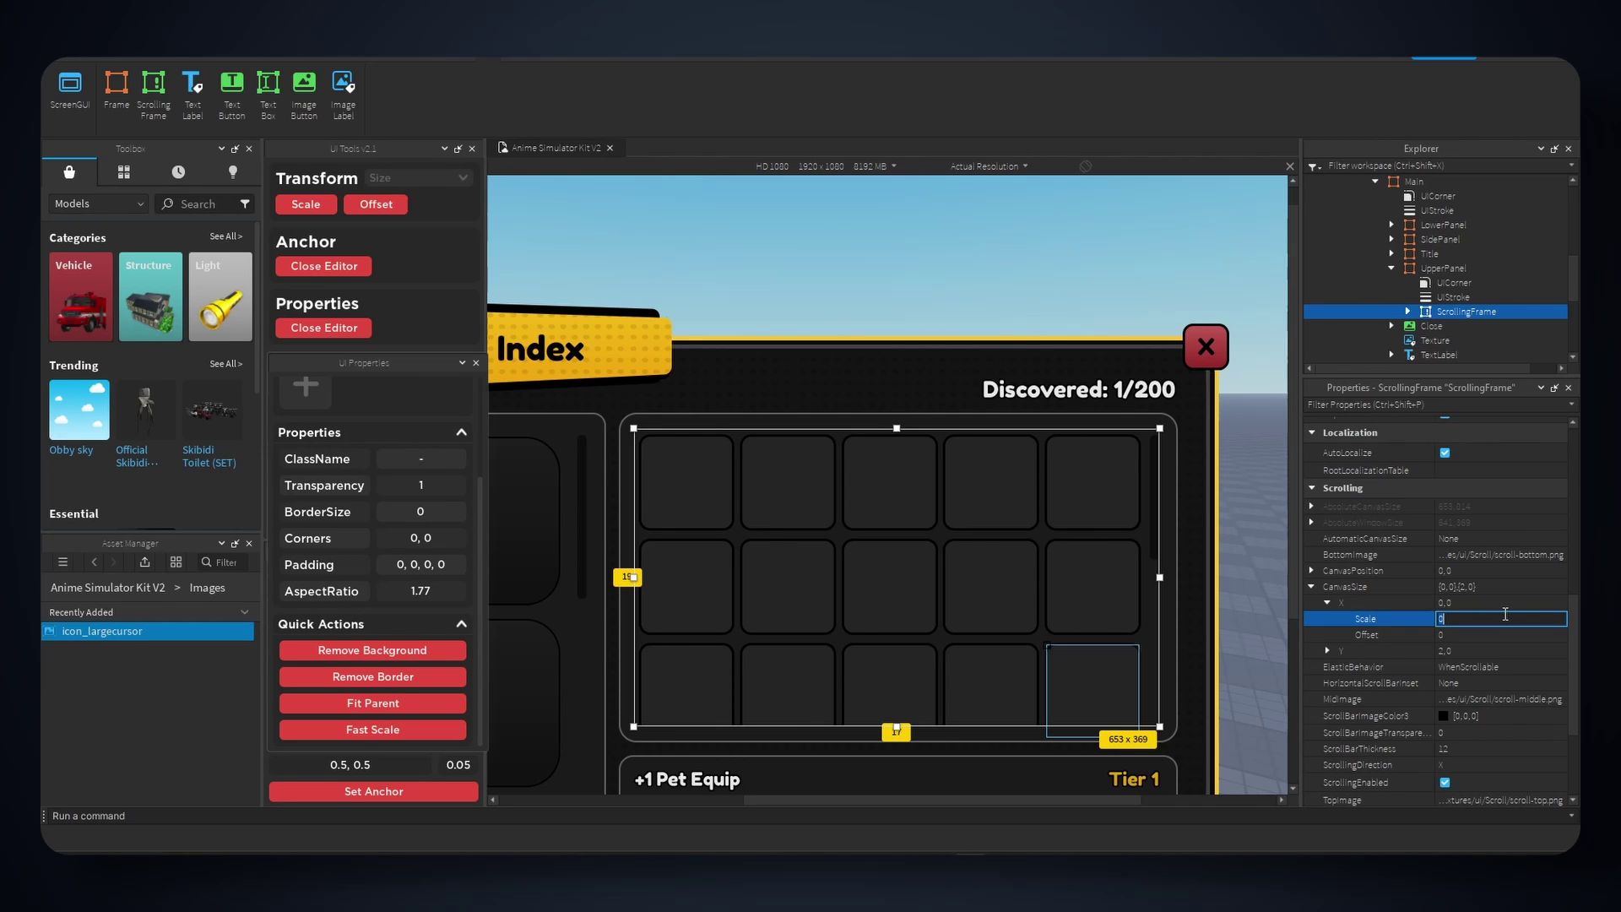
text(2)
key(Return)
scroll(986, 548, down, 5)
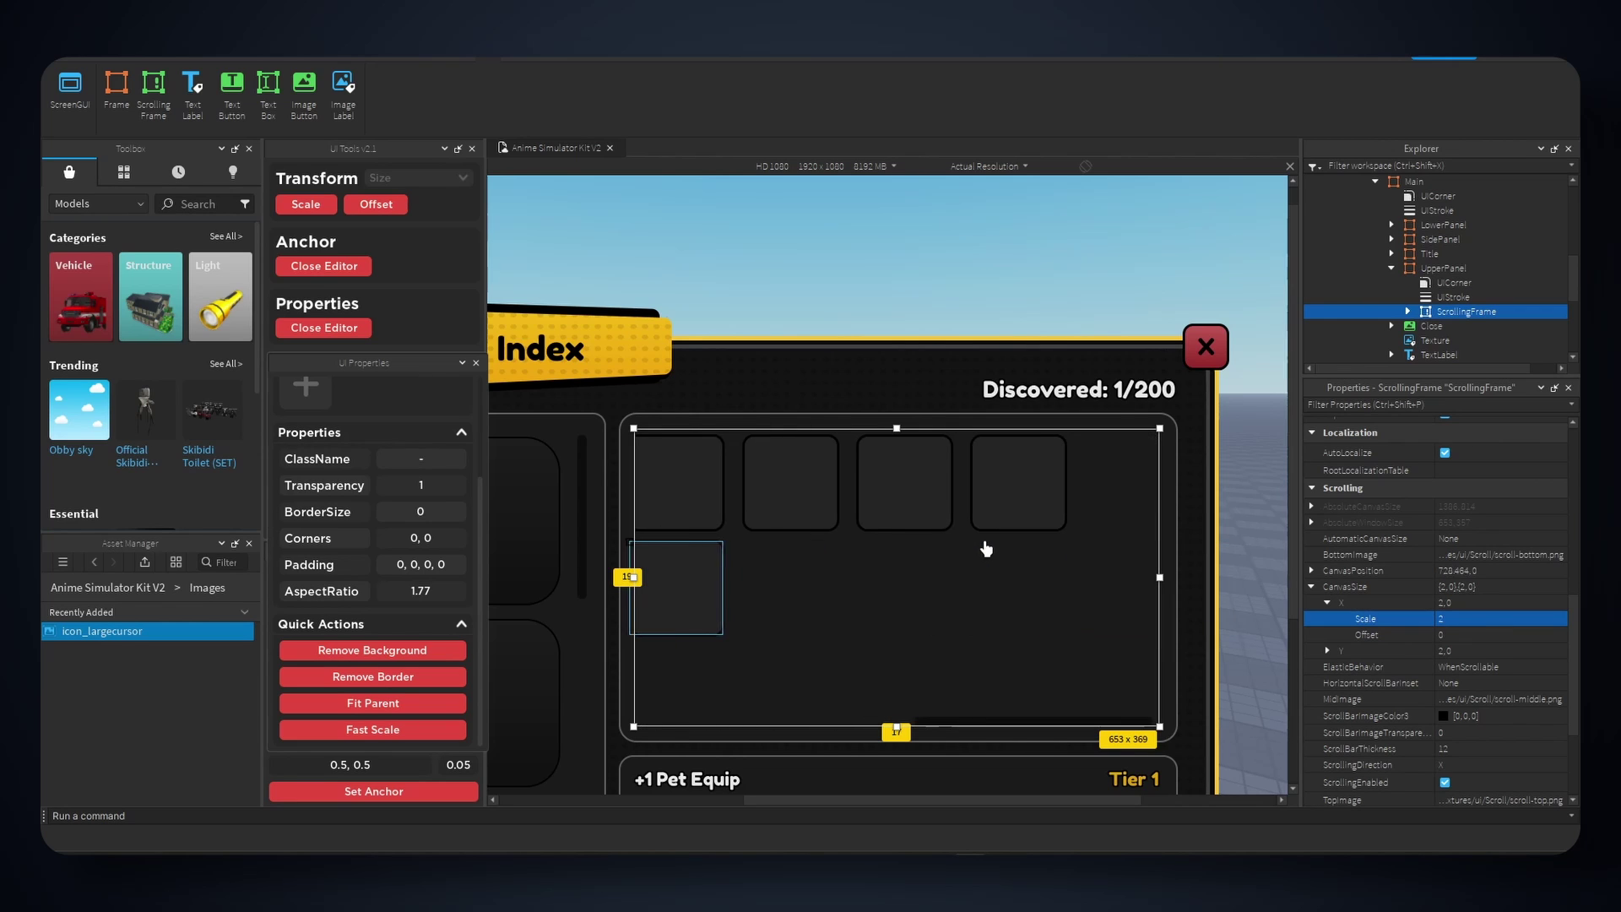
scroll(986, 549, up, 5)
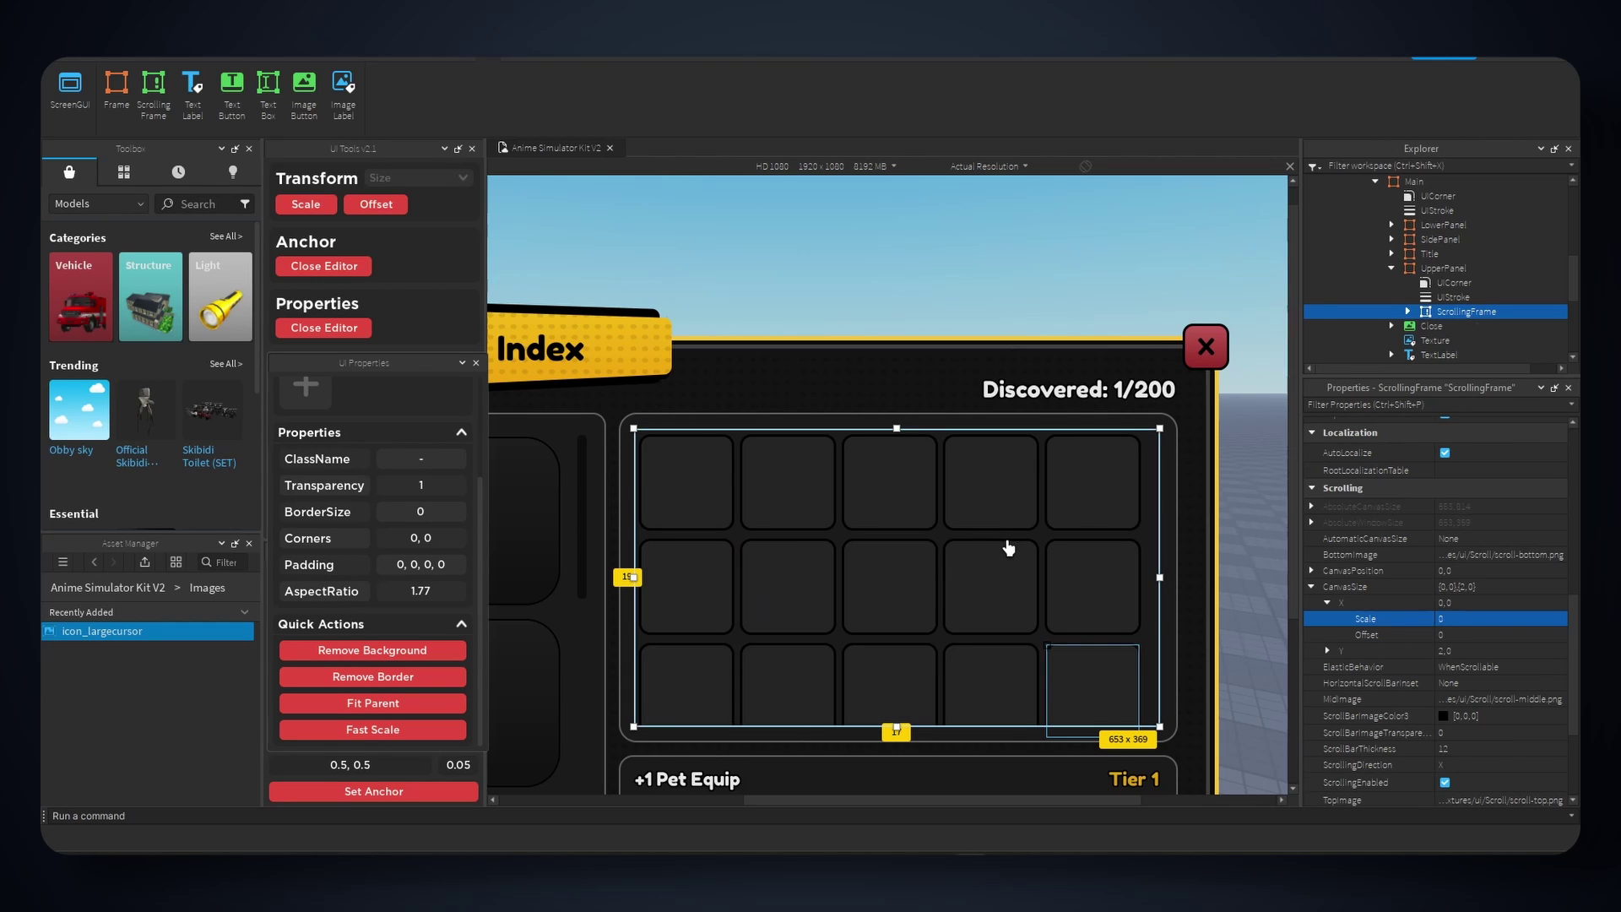
- Set the ScrollingFrame's ScrollBarImageColor3 to 64, 64, 64 and try a ScrollBarThickness of 20
click(1473, 701)
click(1491, 734)
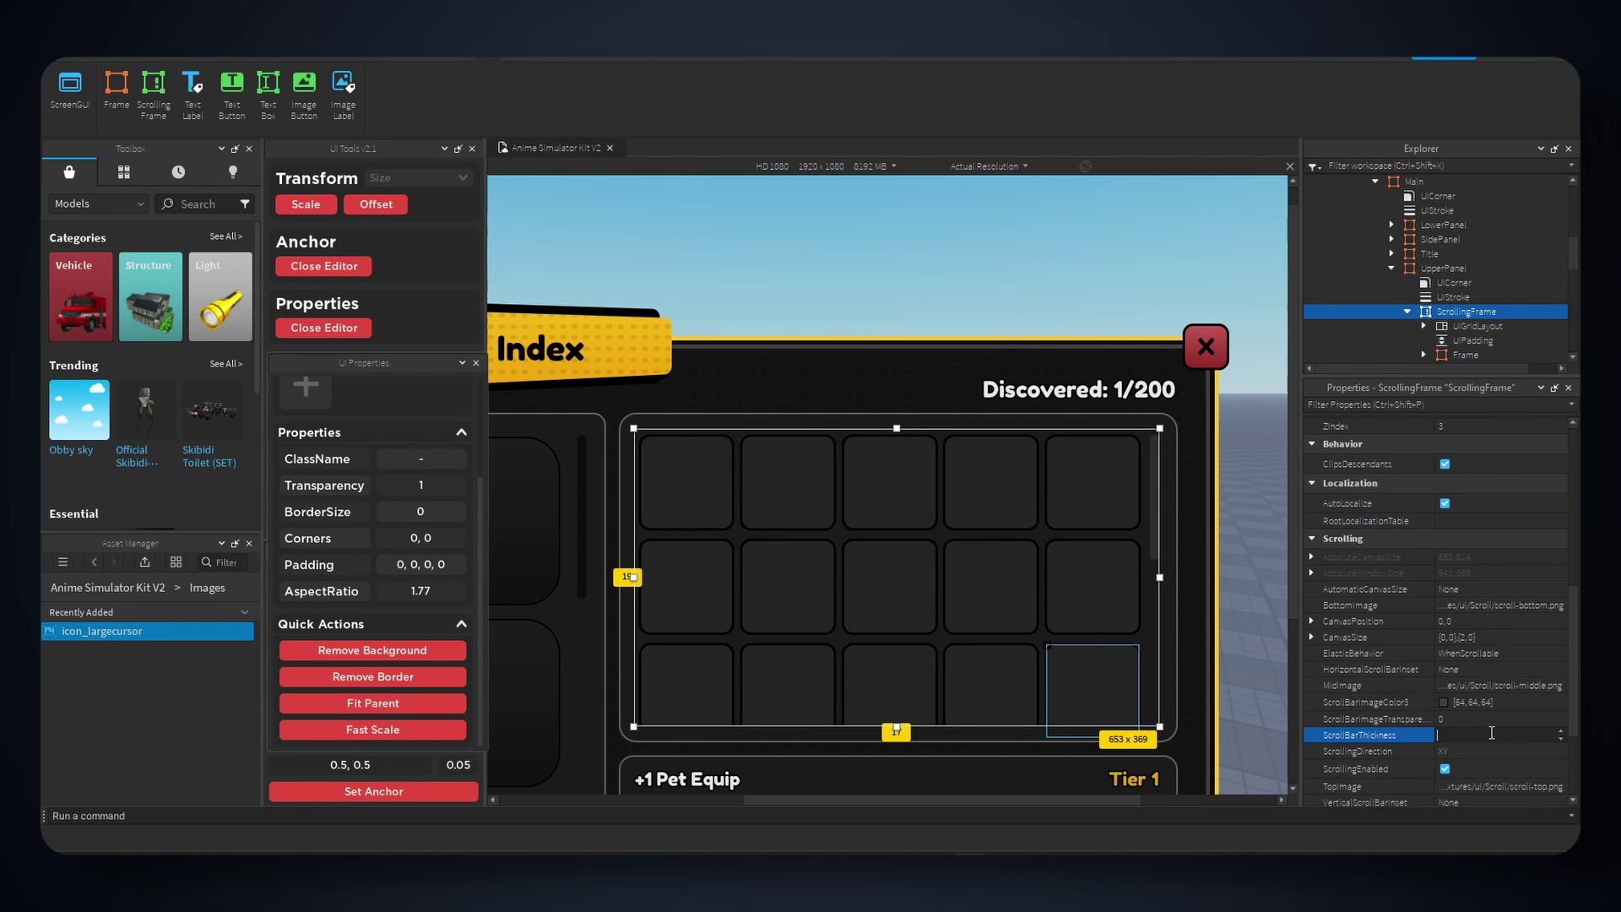
text(6)
key(Return)
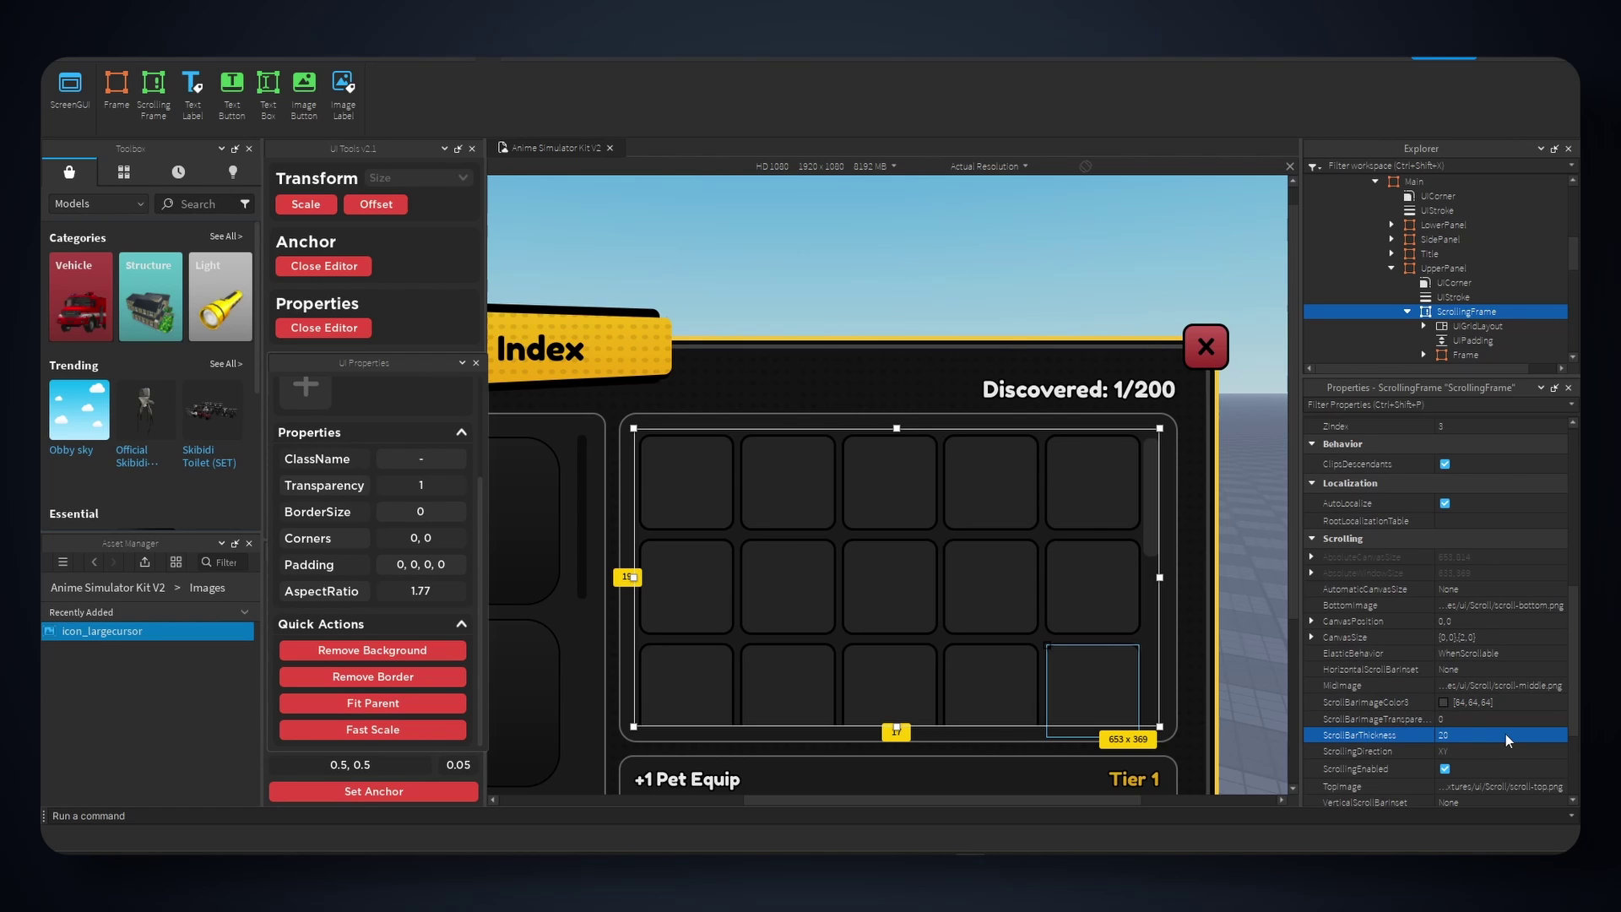
- Set the ScrollingFrame's ScrollBarThickness to 10, deselect the frame and test scrolling the grid
scroll(1031, 560, down, 3)
scroll(1092, 571, up, 3)
click(1496, 735)
text(10)
key(Return)
click(1223, 524)
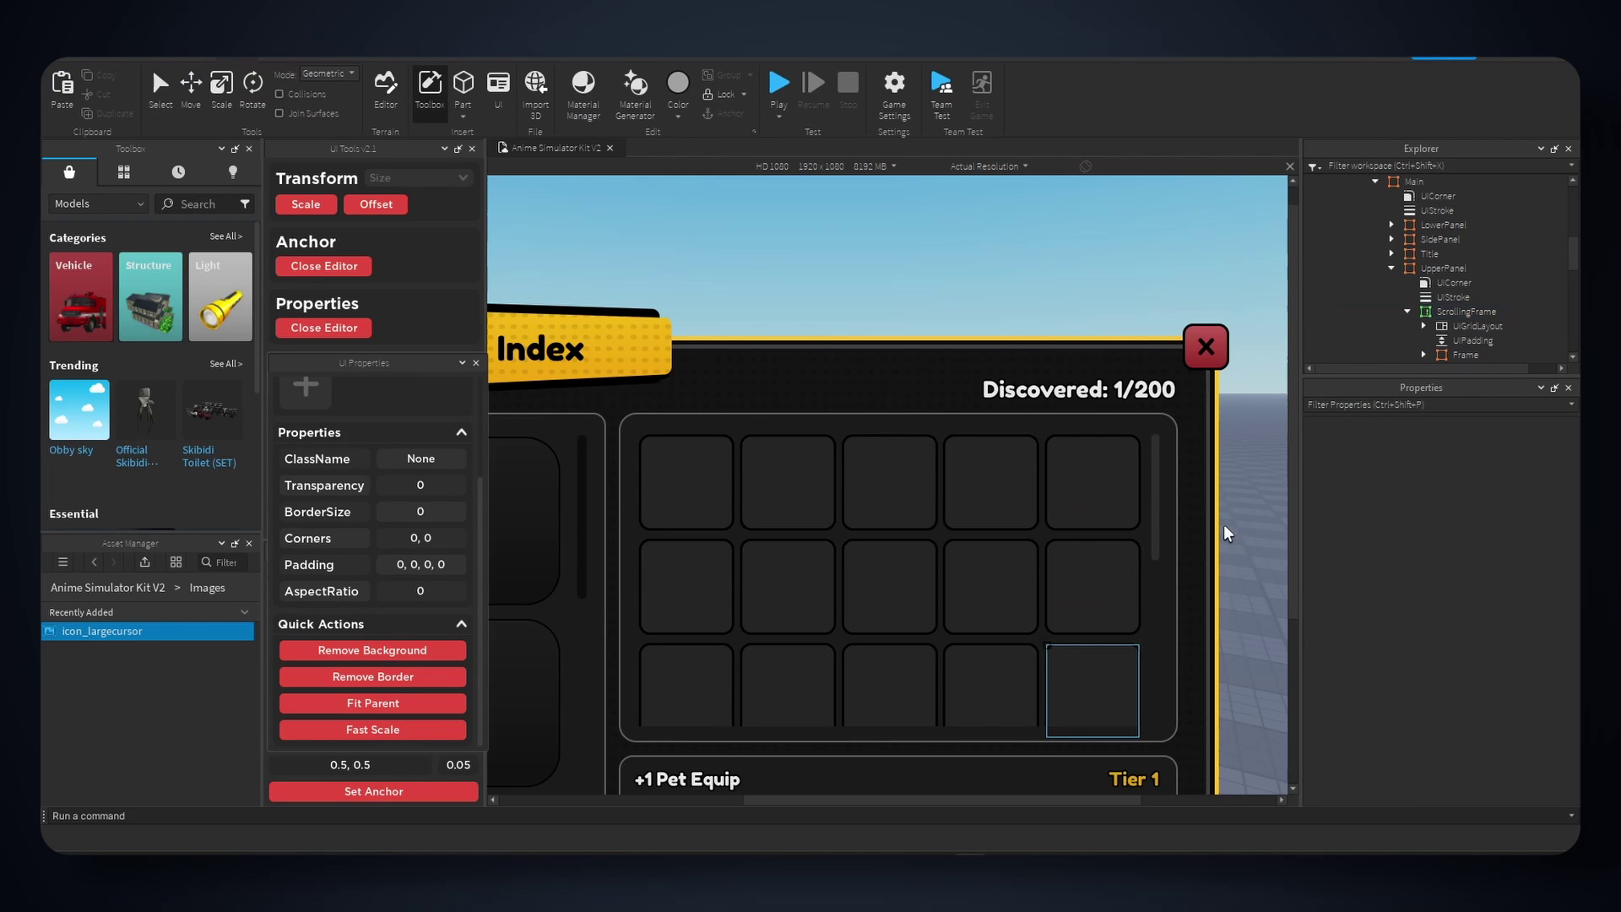
scroll(1047, 529, down, 3)
scroll(1055, 549, up, 3)
drag(877, 798, 1105, 782)
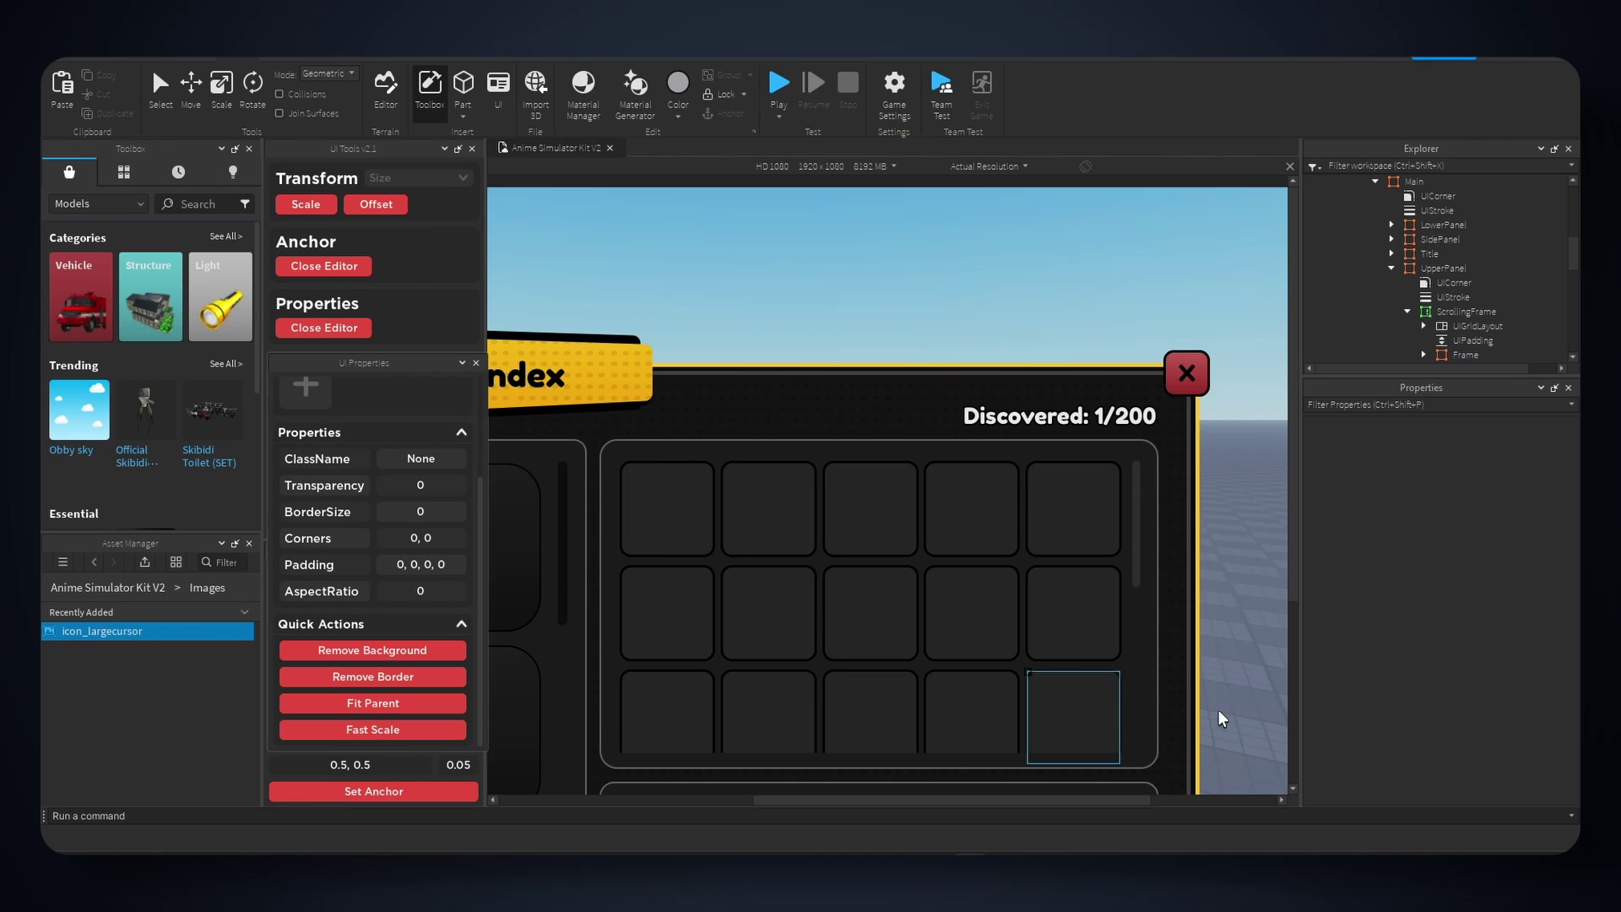